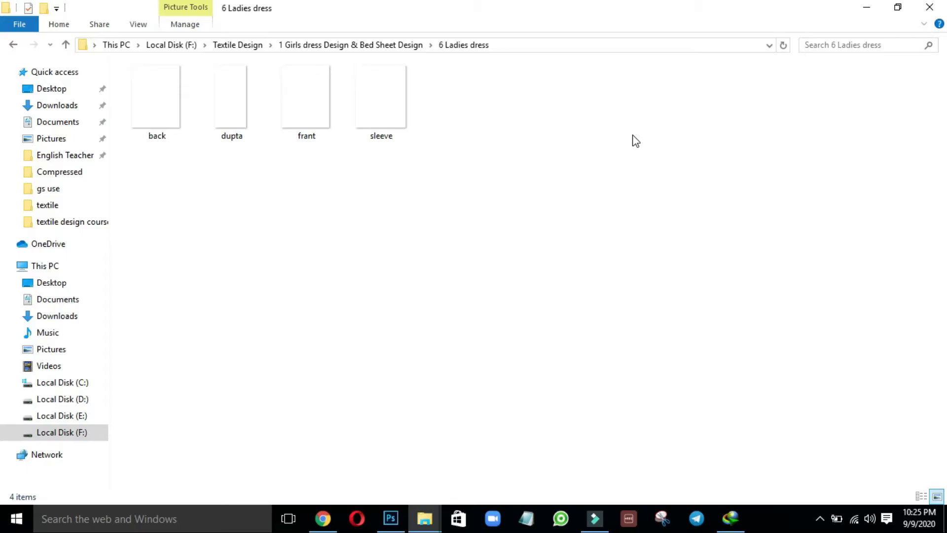
Look through the neww and 6 Ladies dress folders and open the frant image in Photoshop.
{"action": "left_click", "coordinate": [425, 518]}
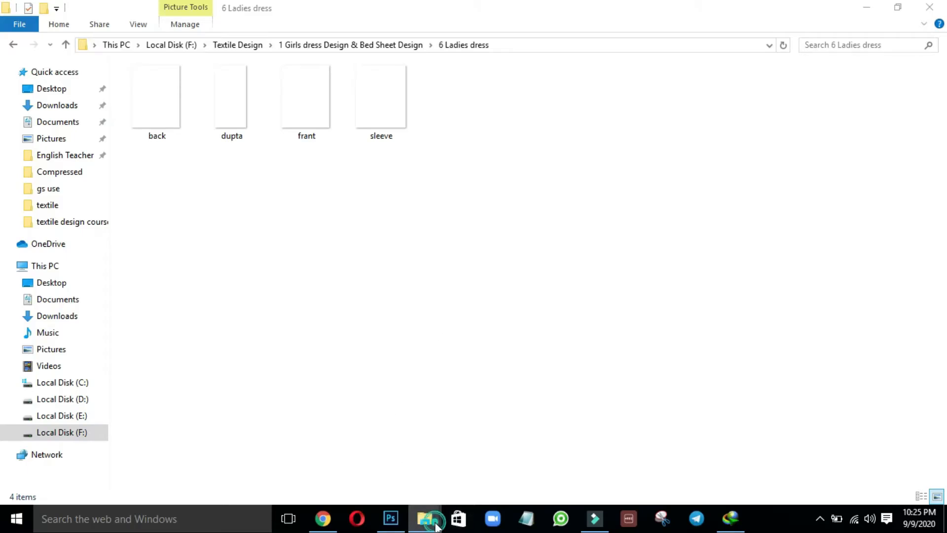
{"action": "left_click", "coordinate": [401, 466]}
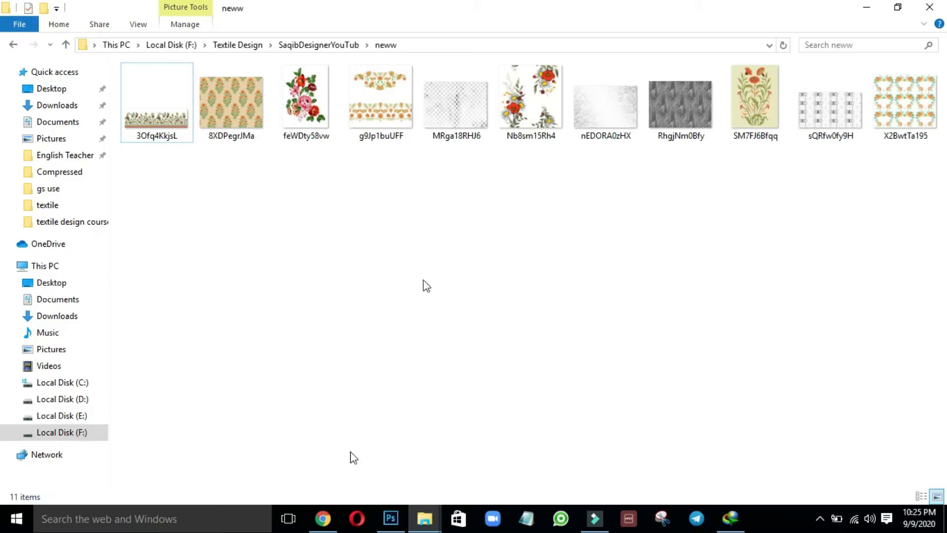
{"action": "left_click", "coordinate": [424, 518]}
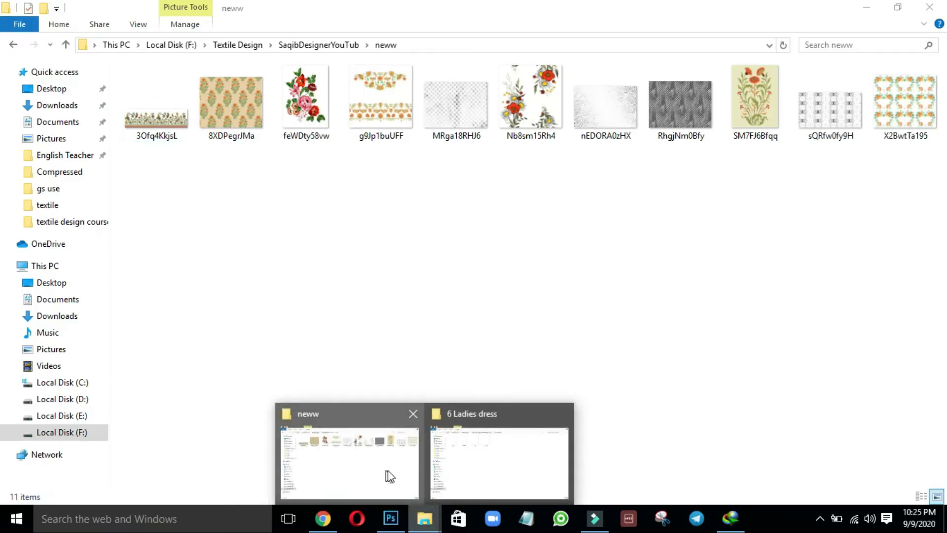
{"action": "left_click", "coordinate": [461, 469]}
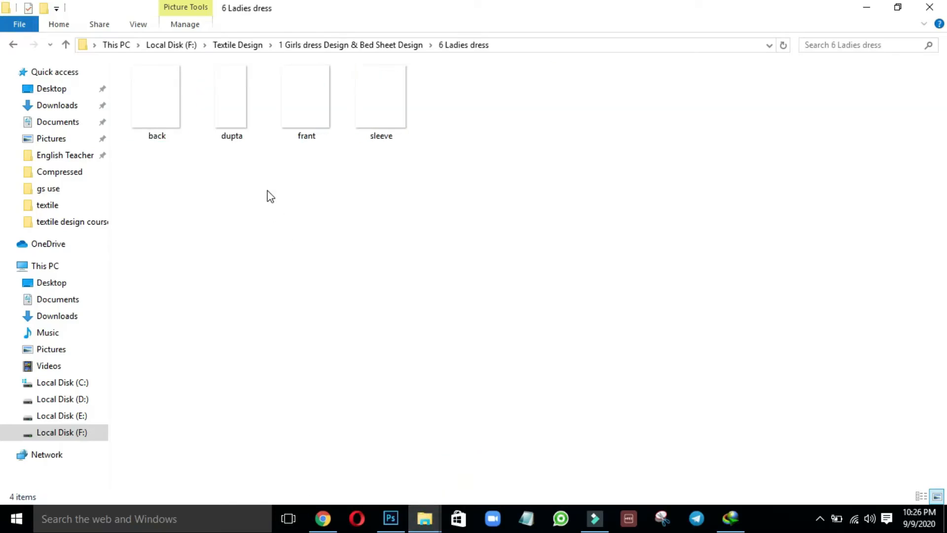
{"action": "left_click_drag", "start_coordinate": [382, 175], "coordinate": [157, 92]}
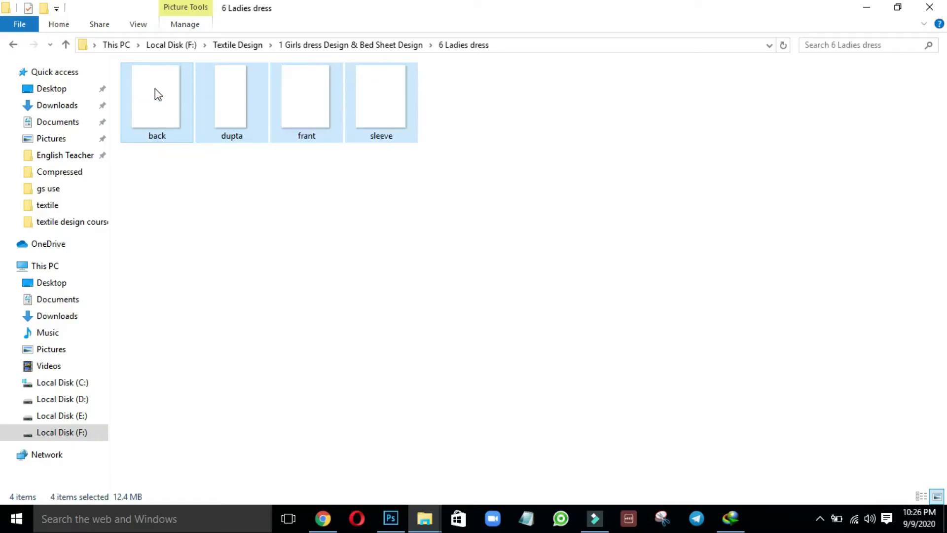
{"action": "left_click", "coordinate": [289, 186]}
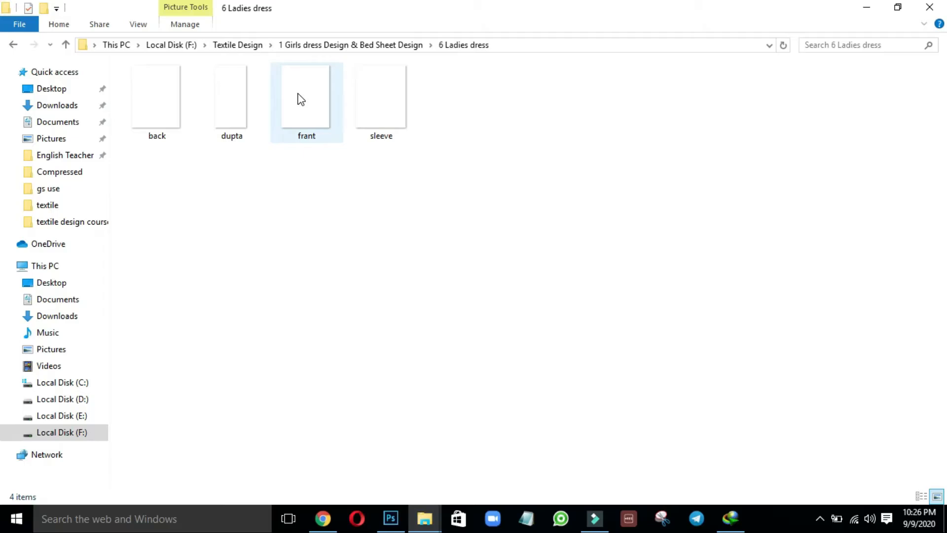
{"action": "left_click_drag", "start_coordinate": [302, 110], "coordinate": [515, 302]}
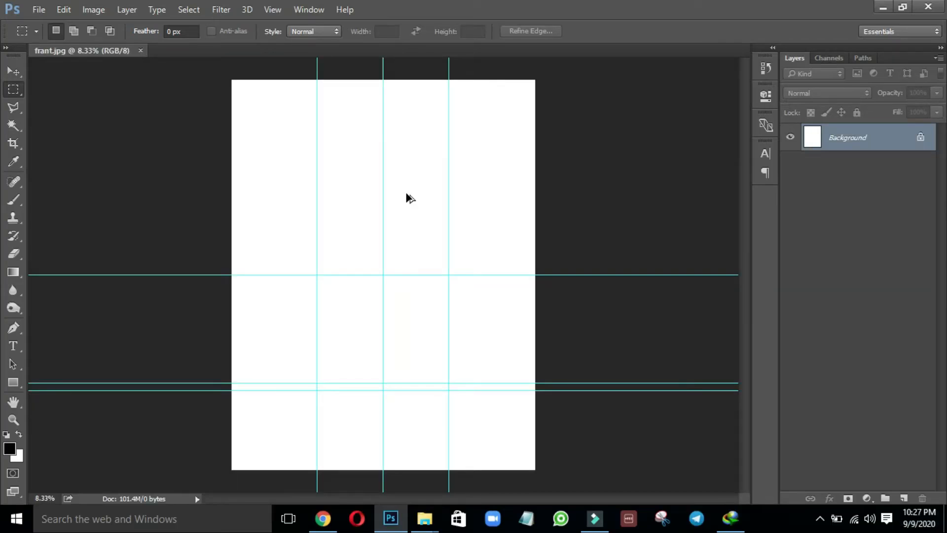
{"action": "key", "text": "ctrl+alt+i"}
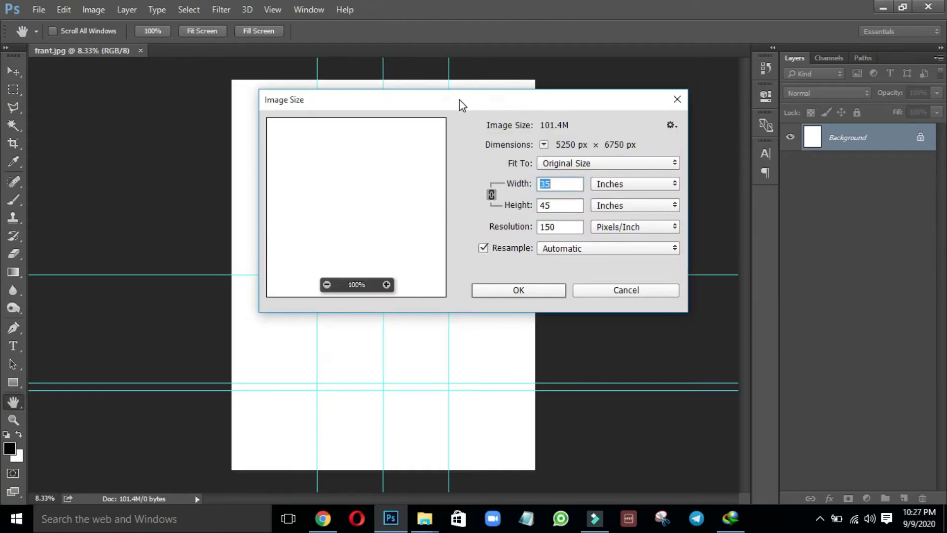
{"action": "left_click_drag", "start_coordinate": [460, 103], "coordinate": [644, 119]}
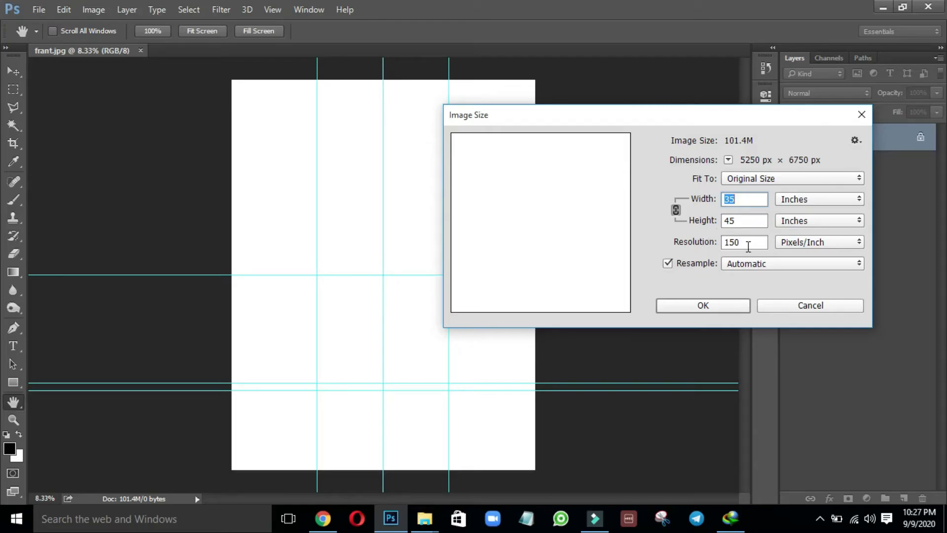
{"action": "double_click", "coordinate": [745, 241]}
{"action": "type", "text": "200"}
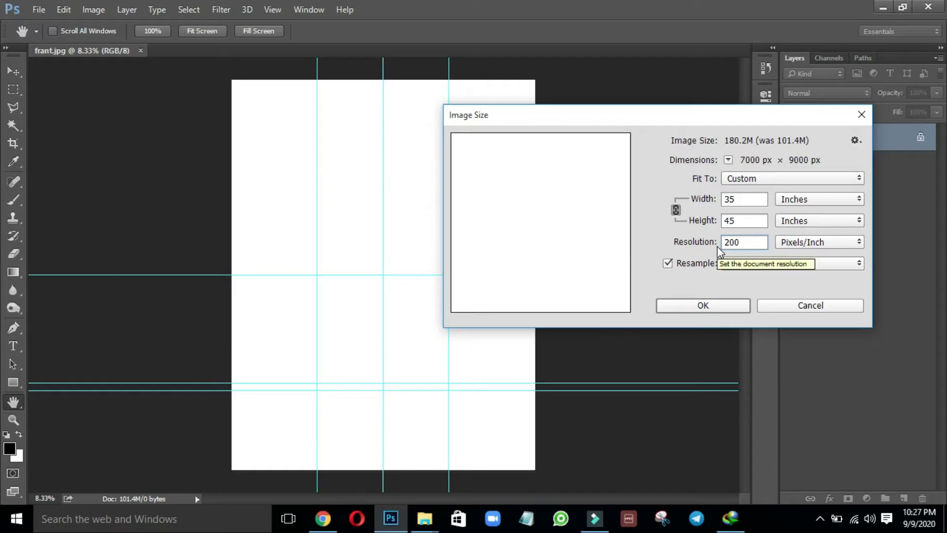
{"action": "key", "text": "BackSpace"}
{"action": "key", "text": "BackSpace"}
{"action": "key", "text": "Escape"}
Marquee-select the hem, middle and upper sections of the dress front along the guides in turn, and clear the selection.
{"action": "key", "text": "m"}
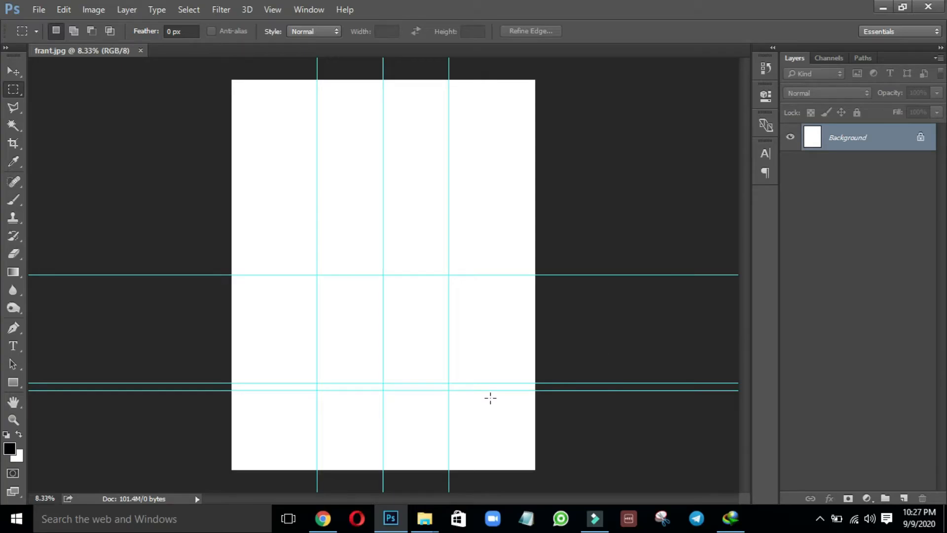
{"action": "left_click_drag", "start_coordinate": [227, 391], "coordinate": [290, 468]}
{"action": "left_click", "coordinate": [279, 453]}
{"action": "left_click_drag", "start_coordinate": [540, 390], "coordinate": [226, 496]}
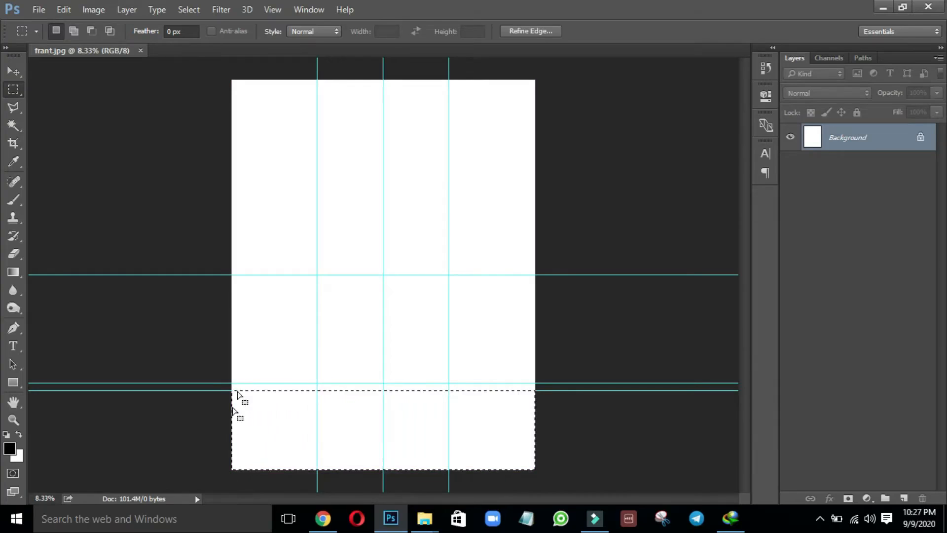
{"action": "left_click_drag", "start_coordinate": [227, 275], "coordinate": [626, 381]}
{"action": "left_click_drag", "start_coordinate": [543, 271], "coordinate": [170, 64]}
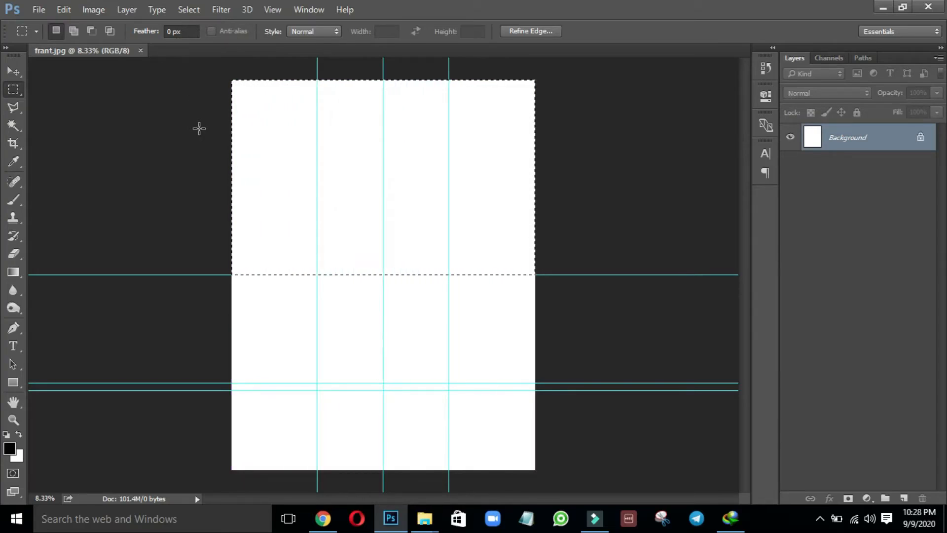
{"action": "key", "text": "ctrl+h"}
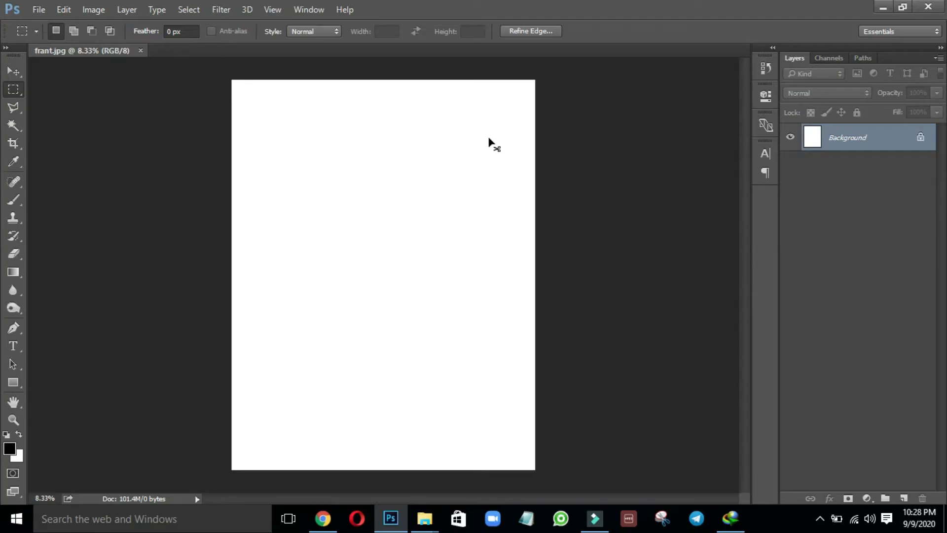
{"action": "key", "text": "ctrl+h"}
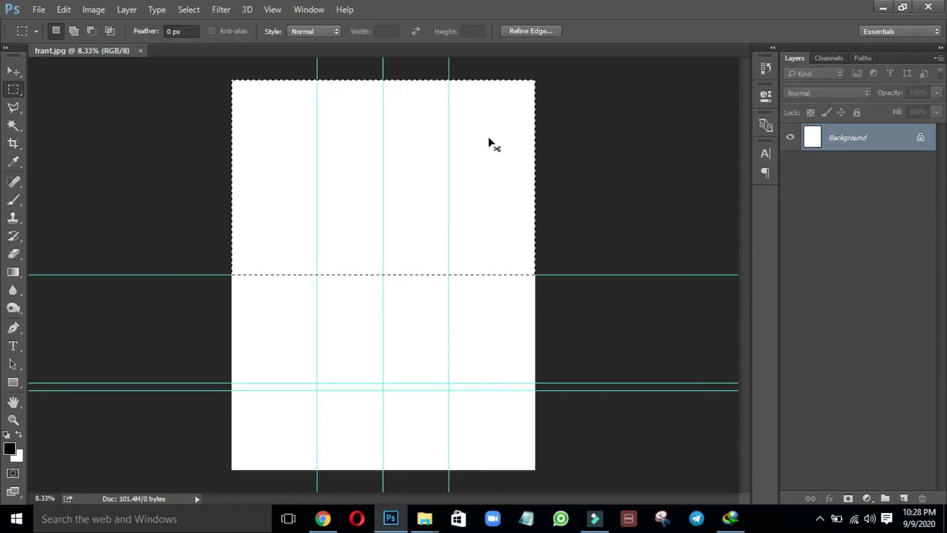
{"action": "left_click", "coordinate": [488, 138]}
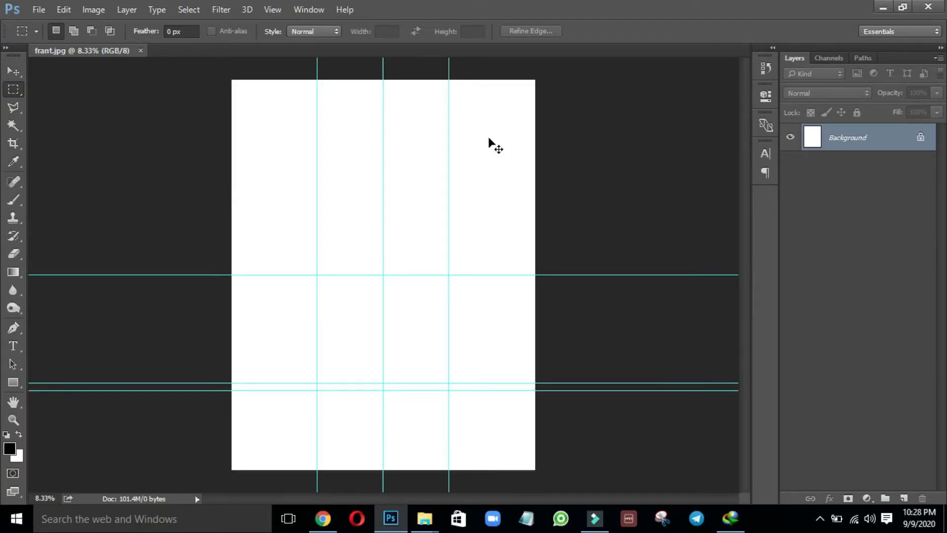
Show the rulers, add trial horizontal guides at about 14 and 4 inches, and remove both guides.
{"action": "key", "text": "ctrl+r"}
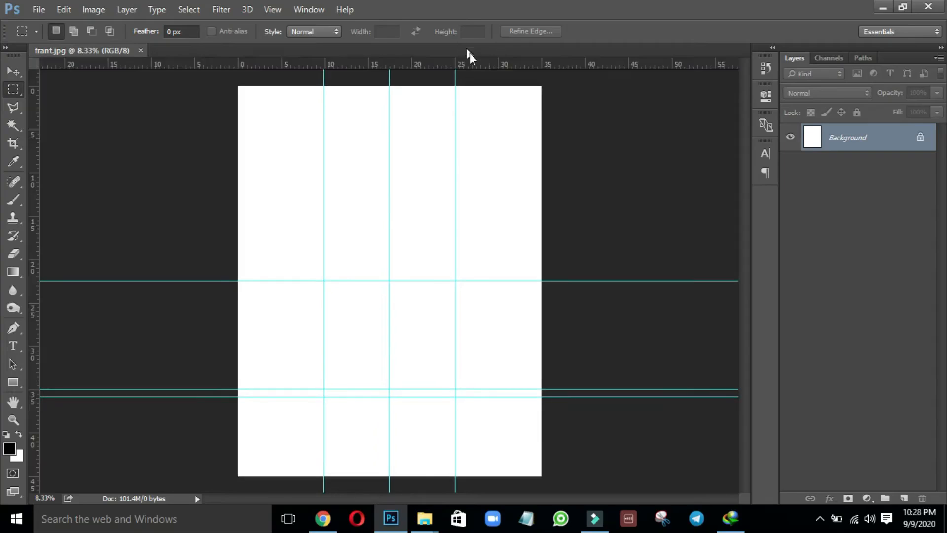
{"action": "left_click_drag", "start_coordinate": [478, 65], "coordinate": [468, 207]}
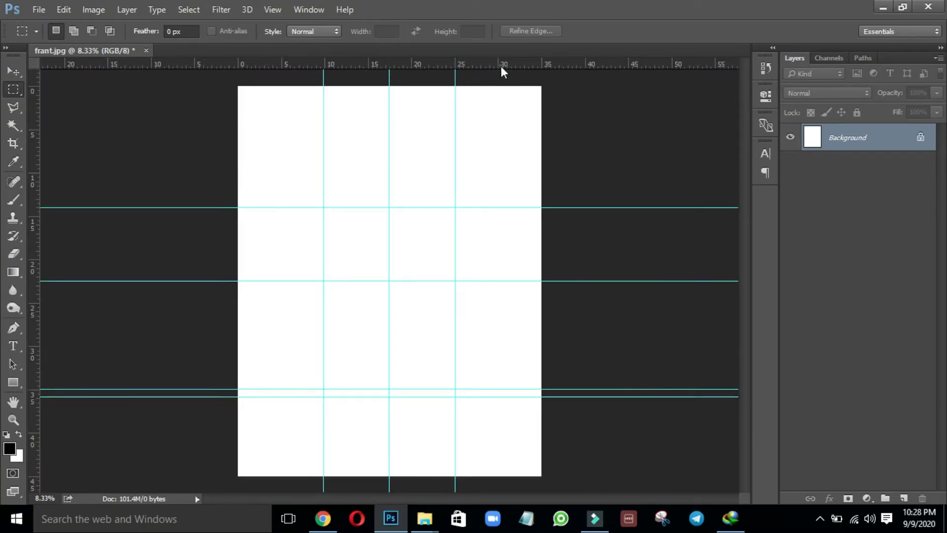
{"action": "left_click_drag", "start_coordinate": [501, 68], "coordinate": [495, 120]}
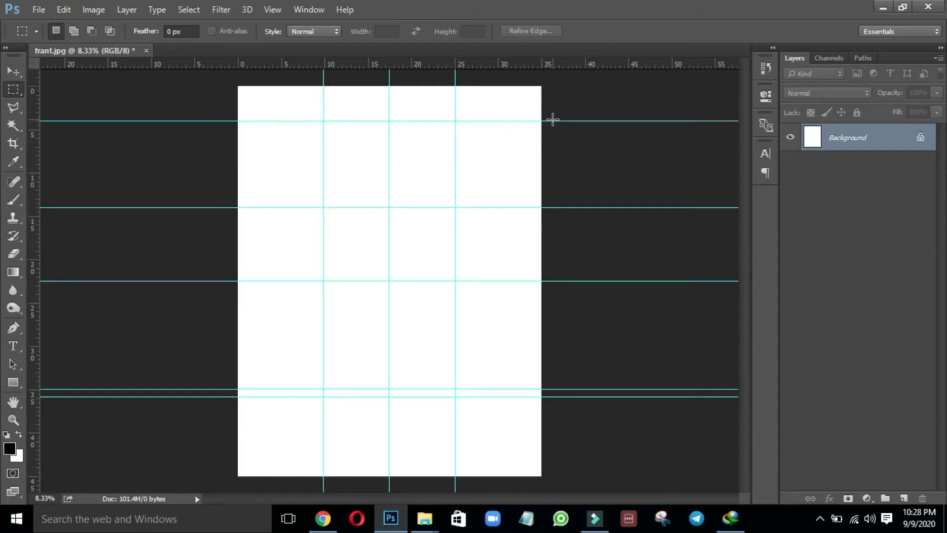
{"action": "key", "text": "v"}
{"action": "left_click_drag", "start_coordinate": [552, 120], "coordinate": [552, 24]}
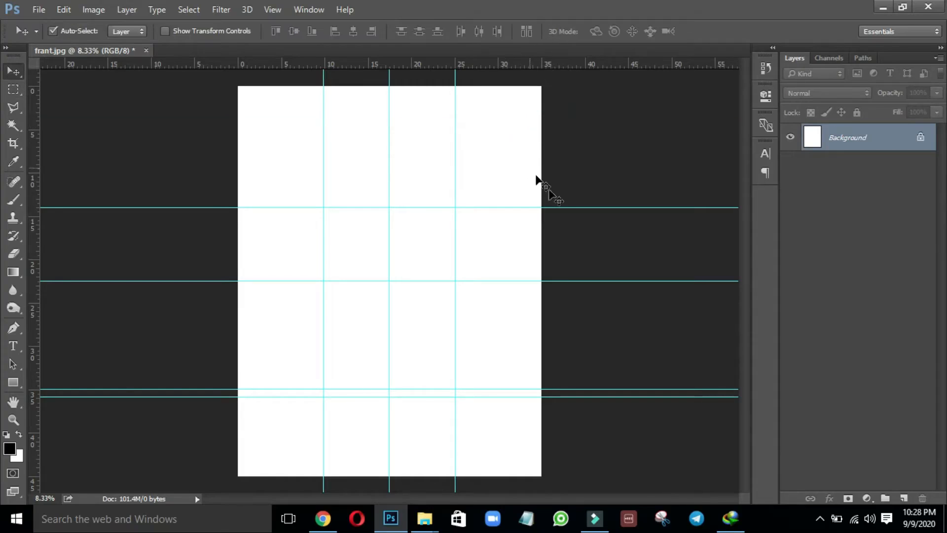
{"action": "left_click_drag", "start_coordinate": [559, 207], "coordinate": [567, 15]}
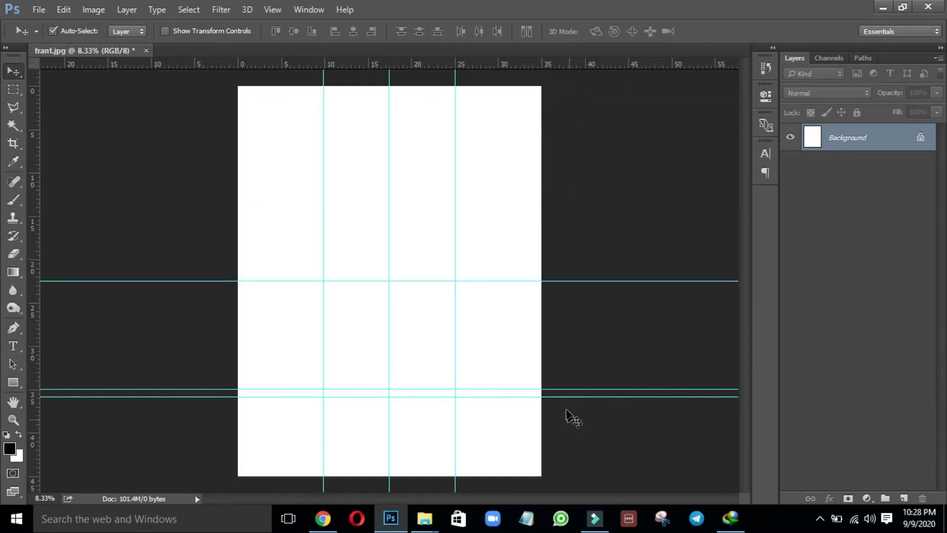
Remove the upper of the two closely spaced hem guides and nudge the remaining one slightly upward.
{"action": "left_click_drag", "start_coordinate": [561, 390], "coordinate": [508, 22]}
{"action": "left_click_drag", "start_coordinate": [584, 395], "coordinate": [559, 395]}
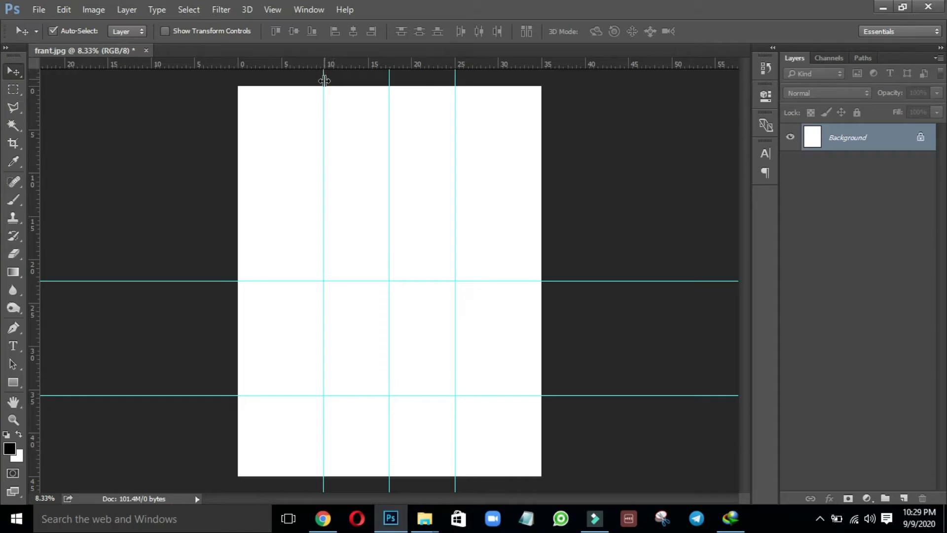
Marquee-select the neckline halves, full neckline widths and a full-width chest band in turn, and clear the selection.
{"action": "key", "text": "m"}
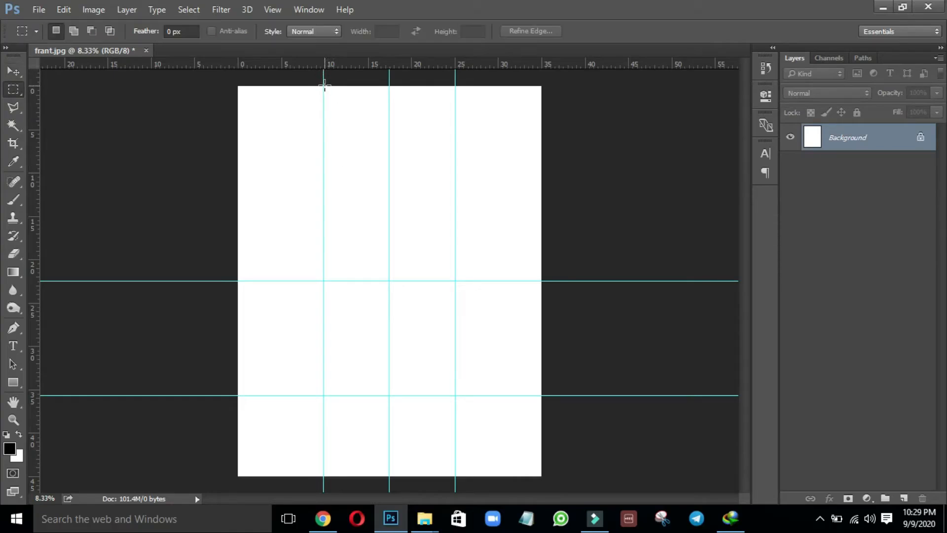
{"action": "left_click_drag", "start_coordinate": [324, 86], "coordinate": [392, 146]}
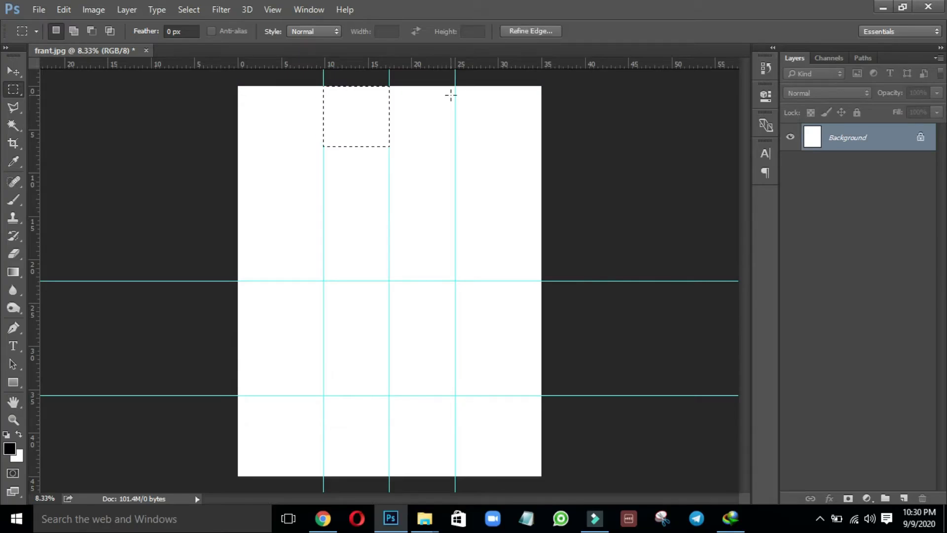
{"action": "left_click_drag", "start_coordinate": [455, 84], "coordinate": [392, 144]}
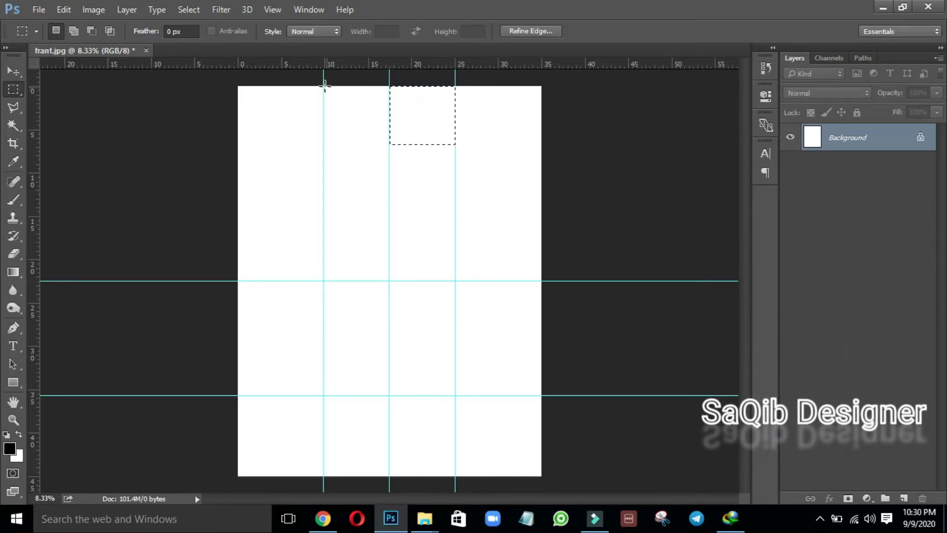
{"action": "left_click_drag", "start_coordinate": [323, 87], "coordinate": [453, 168]}
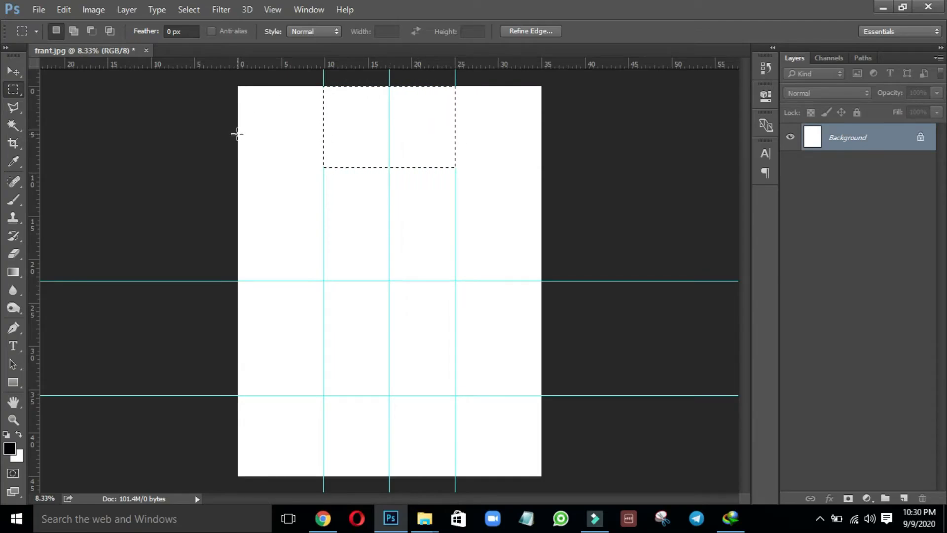
{"action": "left_click_drag", "start_coordinate": [237, 133], "coordinate": [543, 218]}
{"action": "left_click_drag", "start_coordinate": [325, 87], "coordinate": [454, 202]}
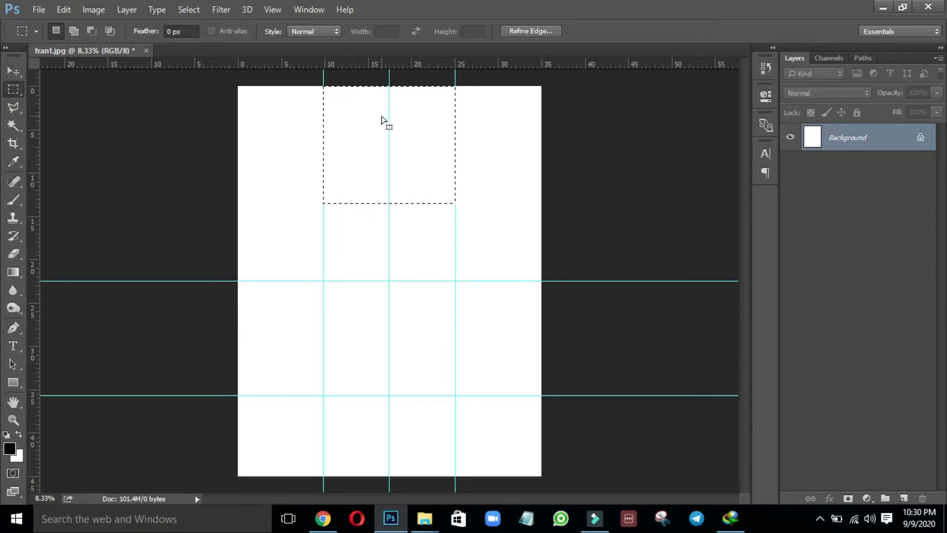
{"action": "left_click", "coordinate": [379, 232]}
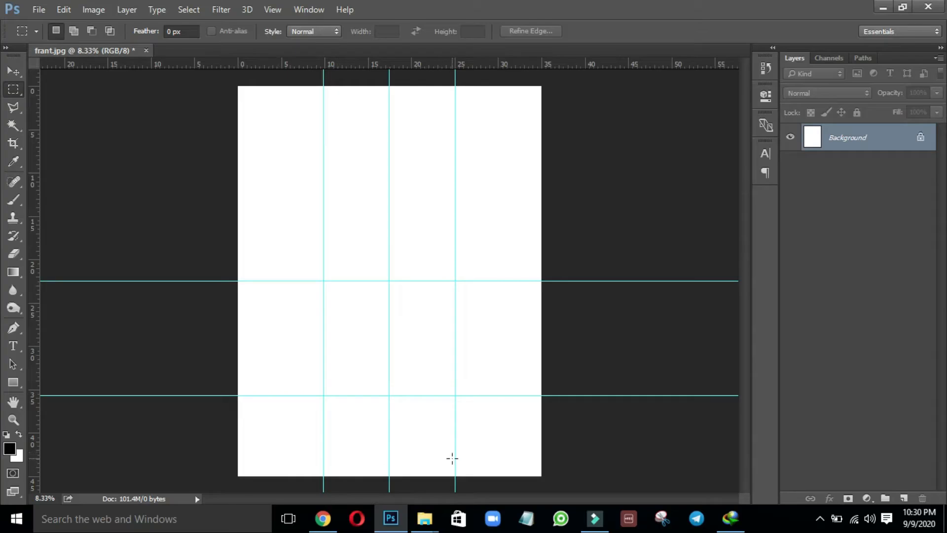
Pick the orange floral neckline-and-border image g9Jp1buUFF from the neww folder and open it in Photoshop.
{"action": "mouse_move", "coordinate": [424, 518]}
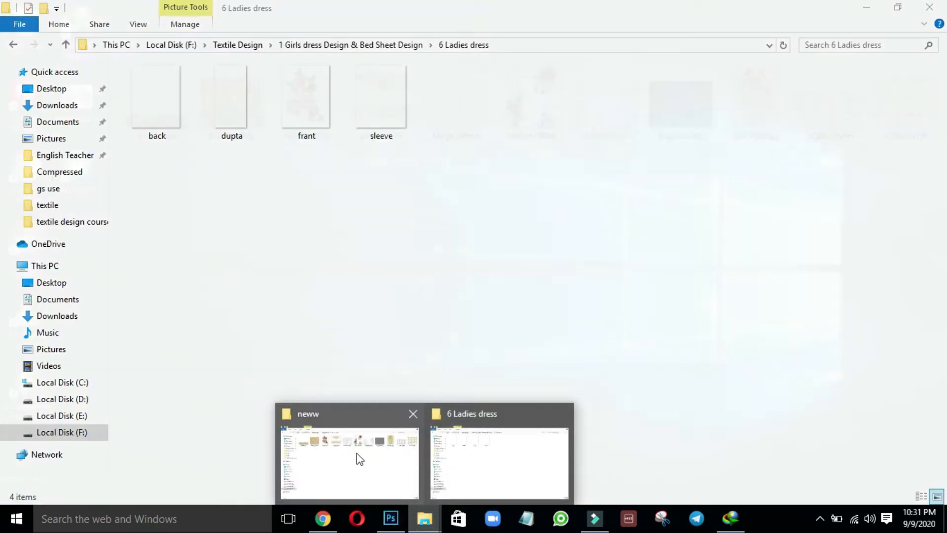
{"action": "left_click", "coordinate": [359, 458]}
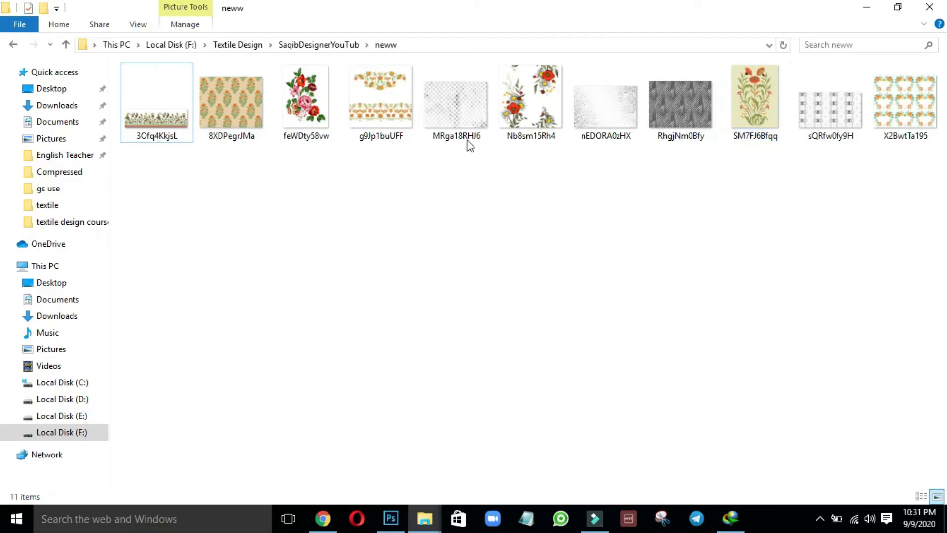
{"action": "left_click", "coordinate": [390, 113]}
{"action": "left_click", "coordinate": [246, 102]}
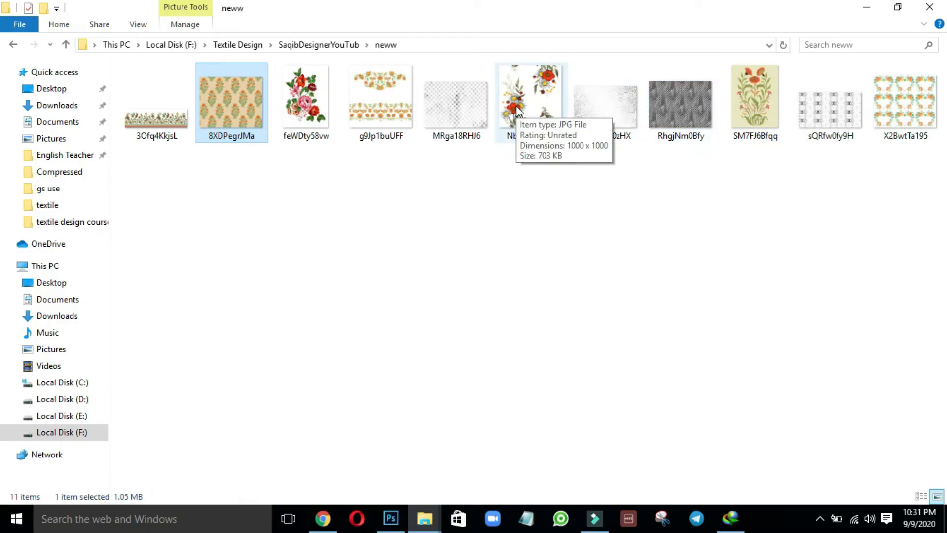
{"action": "left_click", "coordinate": [381, 99]}
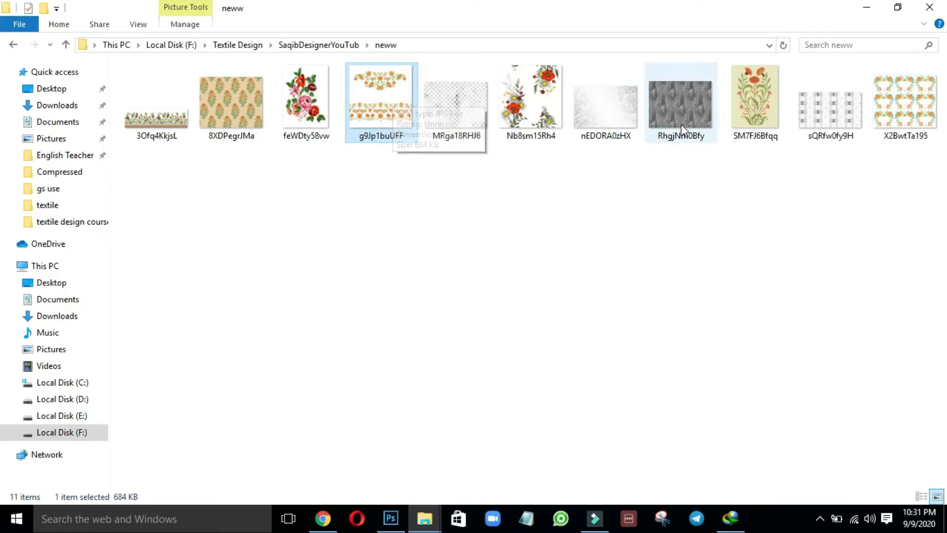
{"action": "left_click_drag", "start_coordinate": [370, 92], "coordinate": [2, 262]}
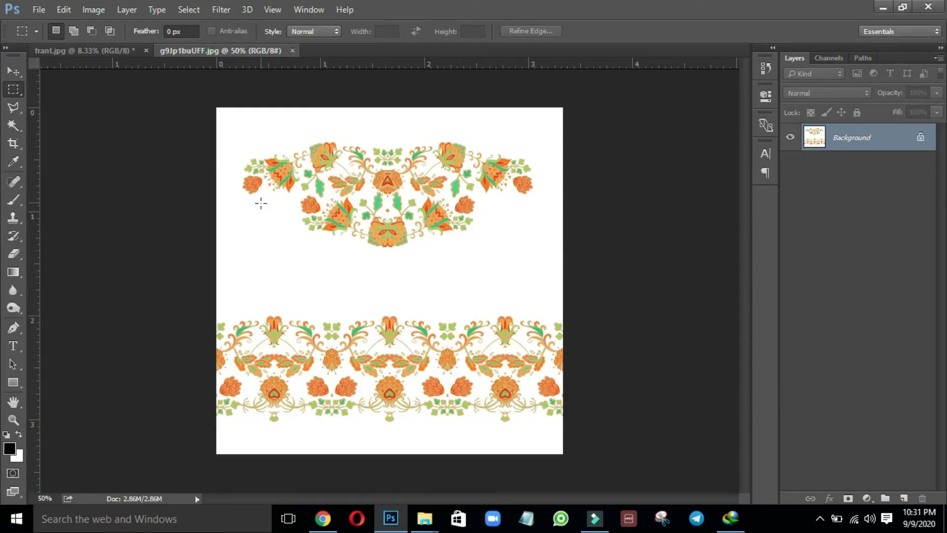
Copy the whole floral neckline-and-border artwork into frant.jpg, placing it on the centre guide above the middle horizontal guide.
{"action": "key", "text": "v"}
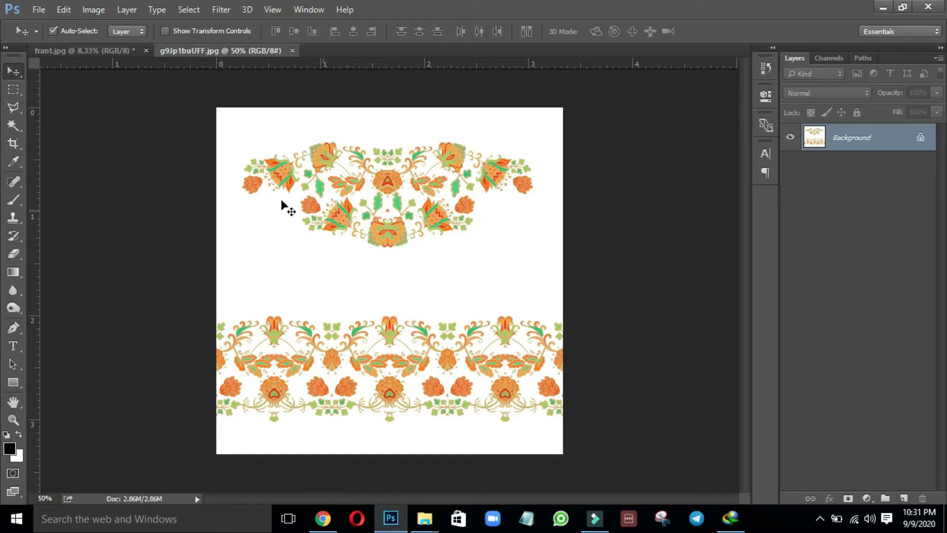
{"action": "left_click_drag", "start_coordinate": [251, 134], "coordinate": [399, 230]}
{"action": "key", "text": "ctrl"}
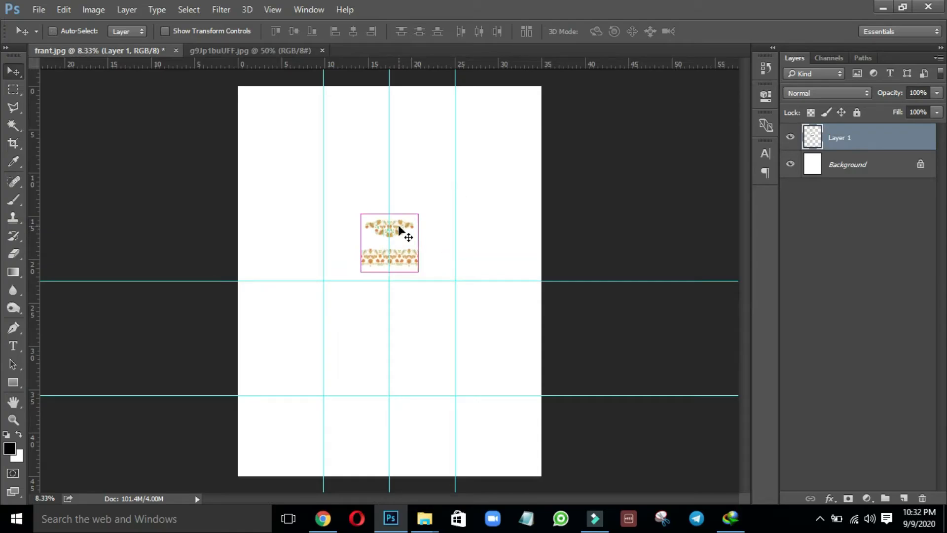
Scale the floral artwork up proportionally around its centre to about 364% and apply the transformation.
{"action": "key", "text": "ctrl+t"}
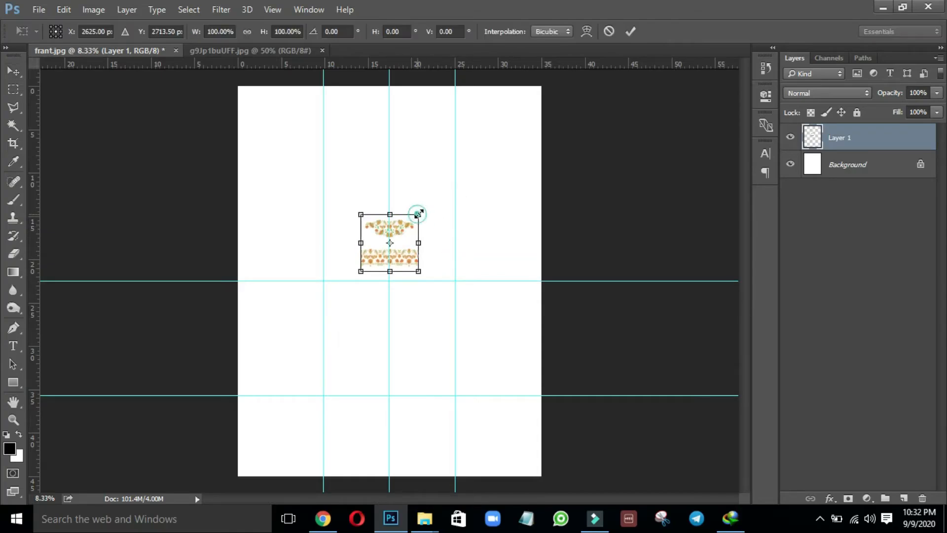
{"action": "left_click_drag", "start_coordinate": [418, 214], "coordinate": [495, 138]}
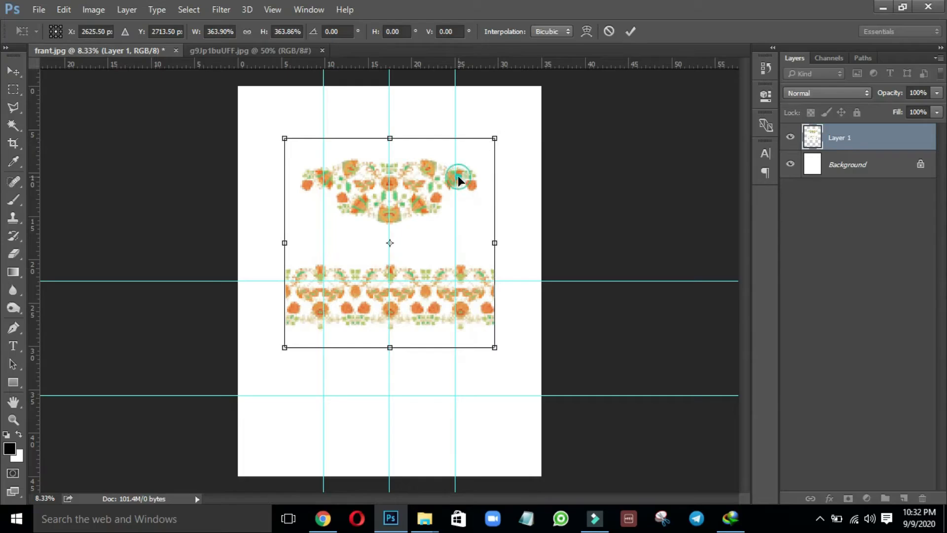
{"action": "double_click", "coordinate": [456, 174]}
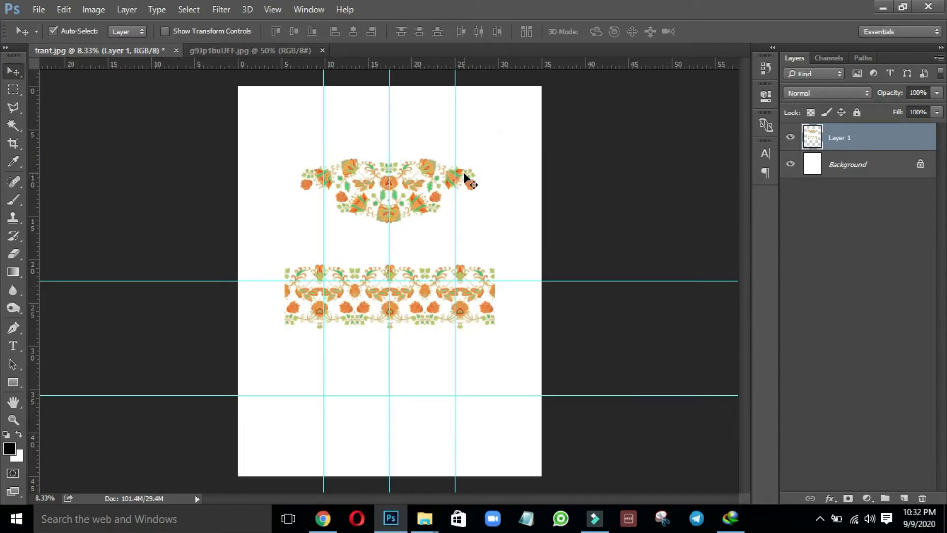
Add a Solid Color fill layer in a pale cream yellow.
{"action": "left_click", "coordinate": [866, 497]}
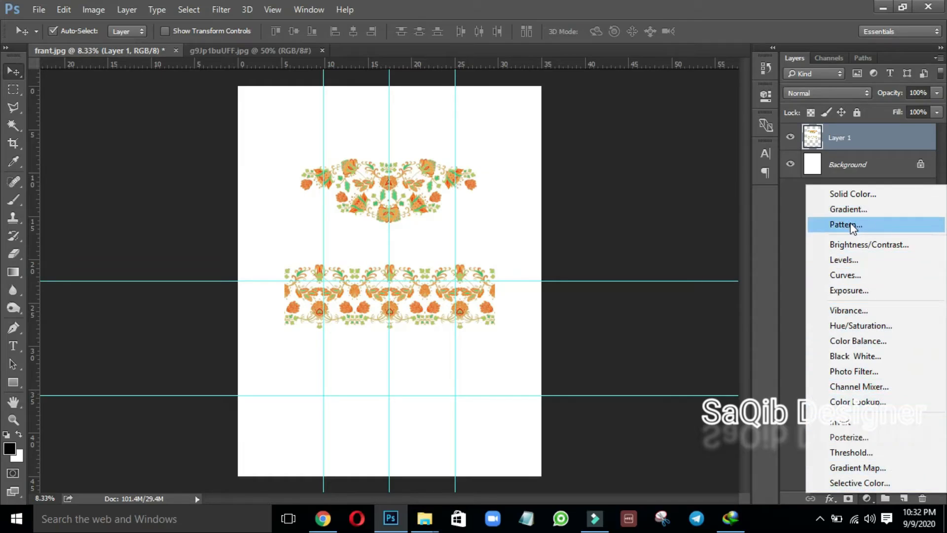
{"action": "left_click", "coordinate": [866, 194]}
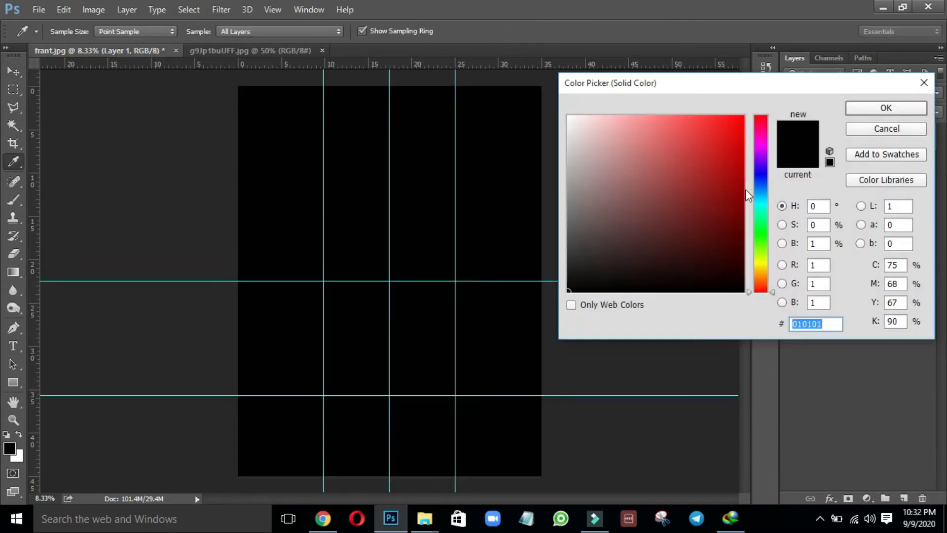
{"action": "left_click", "coordinate": [710, 249]}
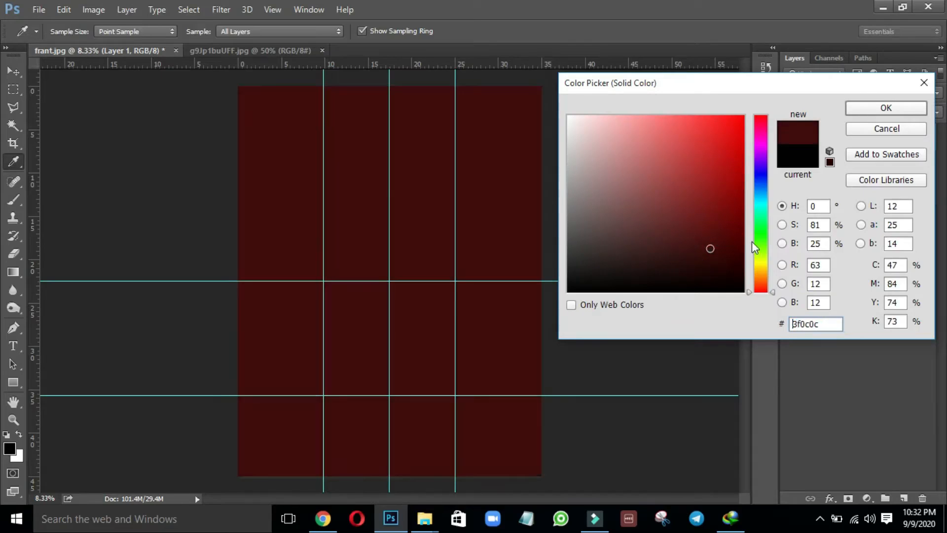
{"action": "left_click", "coordinate": [763, 268]}
{"action": "left_click", "coordinate": [744, 254]}
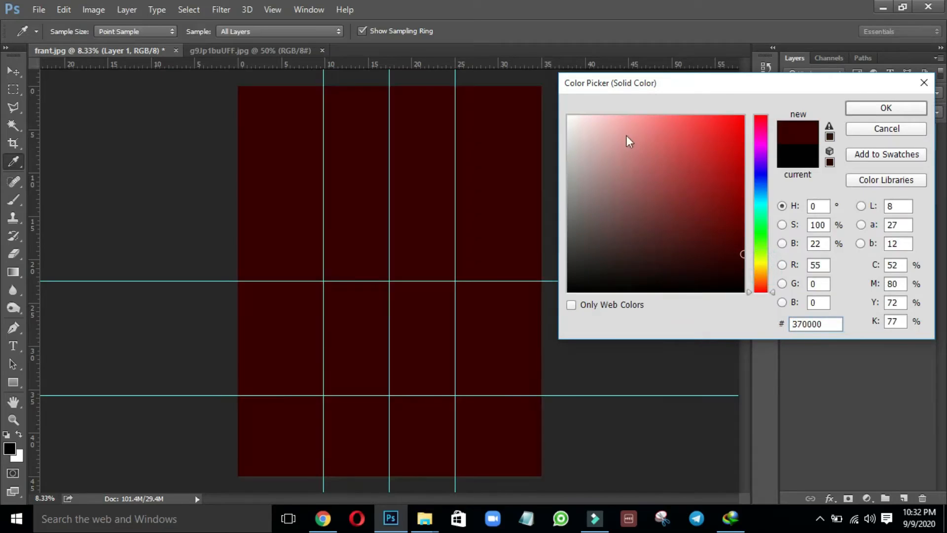
{"action": "left_click_drag", "start_coordinate": [612, 114], "coordinate": [612, 117]}
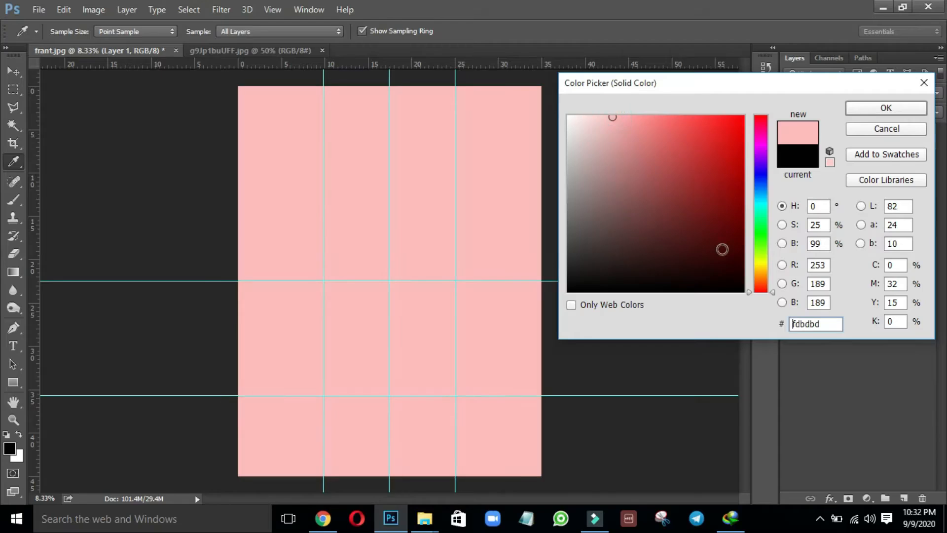
{"action": "left_click_drag", "start_coordinate": [762, 273], "coordinate": [761, 267]}
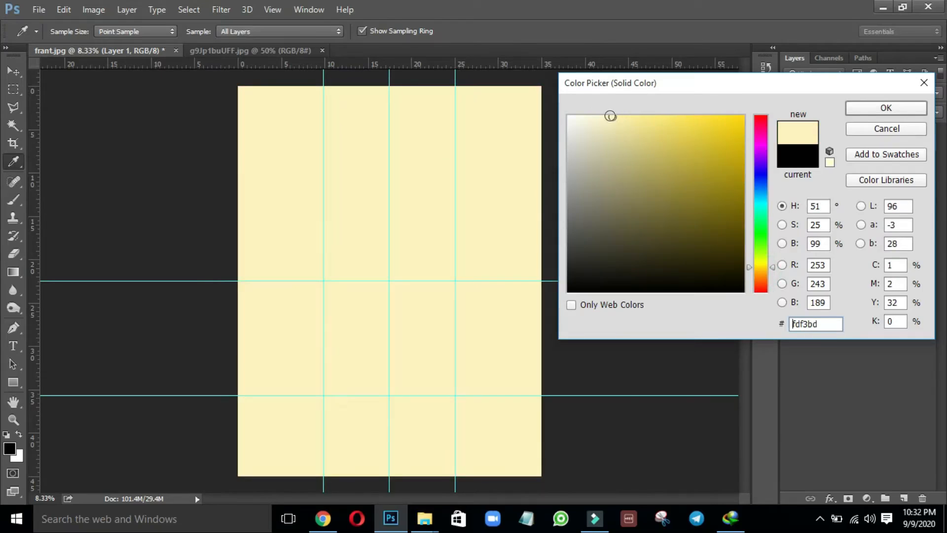
{"action": "left_click", "coordinate": [609, 117]}
{"action": "key", "text": "Return"}
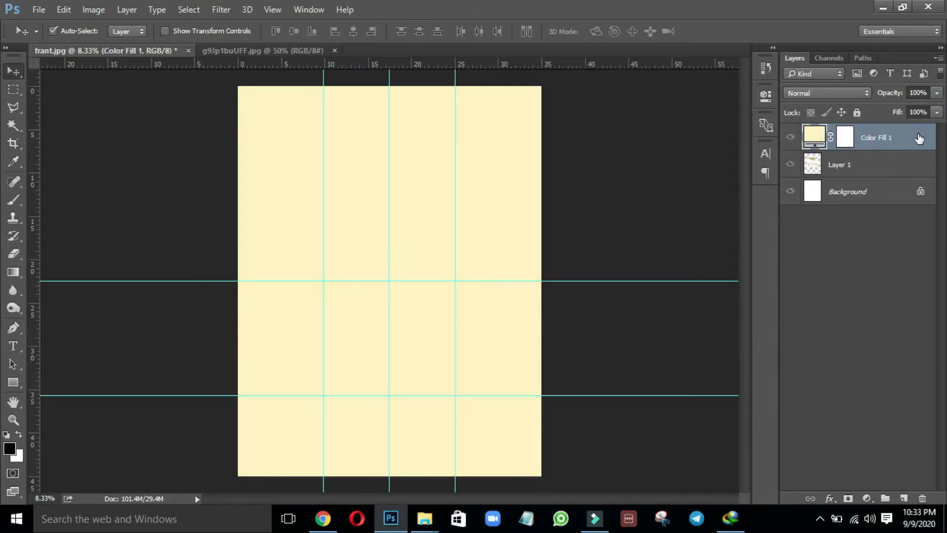
Move the colour fill layer beneath the floral artwork layer, hide the guides and make the artwork layer active.
{"action": "left_click_drag", "start_coordinate": [918, 144], "coordinate": [887, 178]}
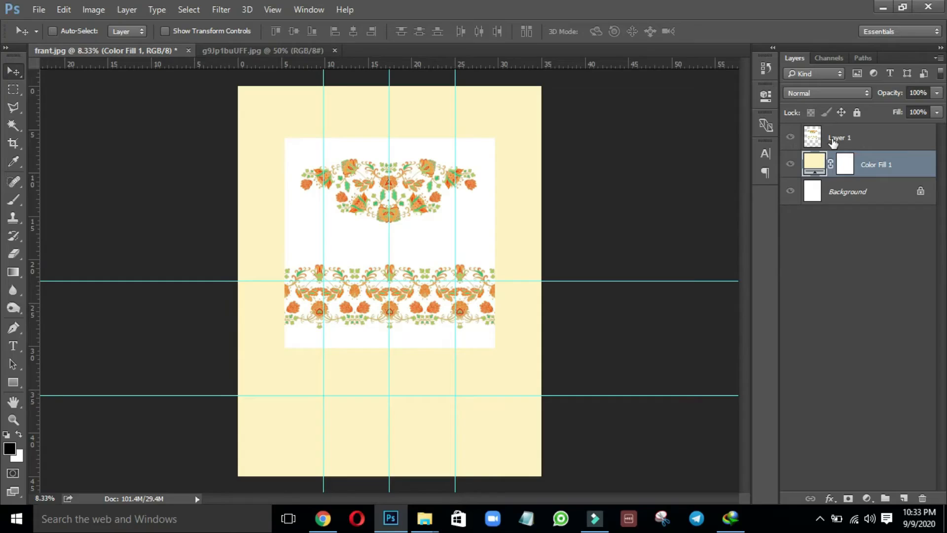
{"action": "key", "text": "ctrl+semicolon"}
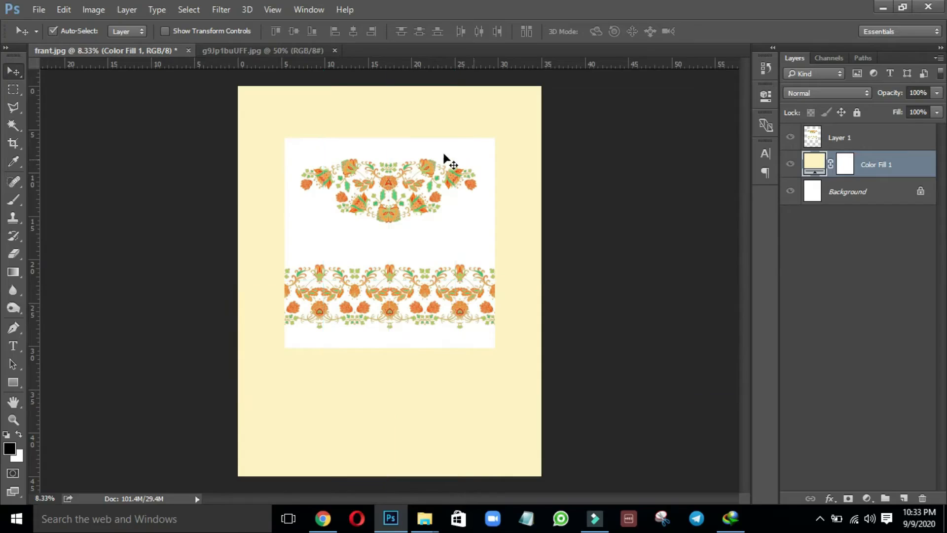
{"action": "left_click", "coordinate": [869, 143]}
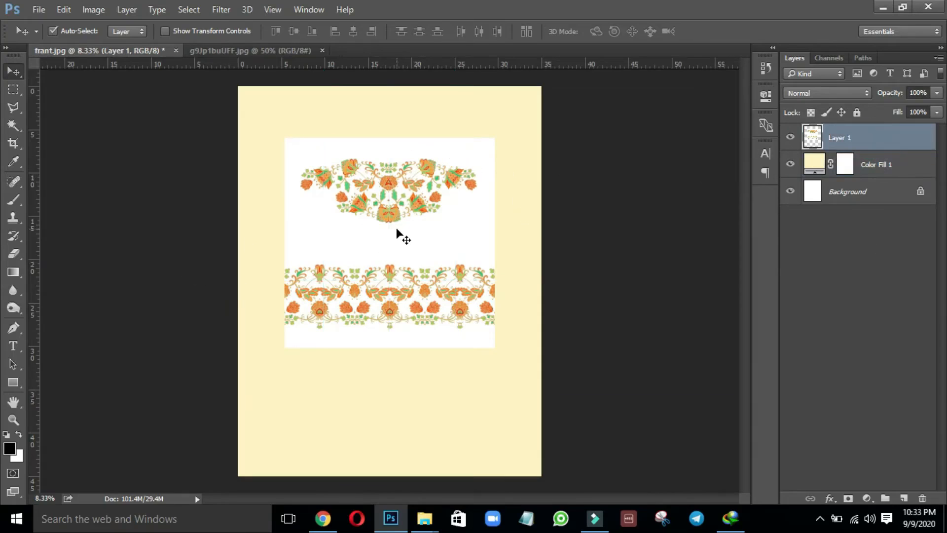
Try to select the white background around the floral motifs with a contiguous Magic Wand selection, and clear it.
{"action": "scroll", "coordinate": [397, 228], "scroll_direction": "up", "scroll_amount": 3}
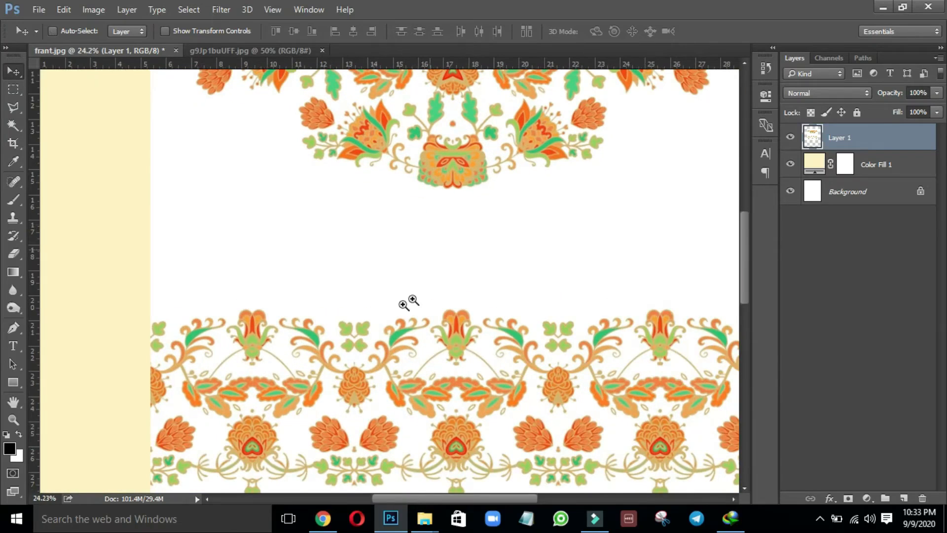
{"action": "left_click_drag", "start_coordinate": [393, 311], "coordinate": [413, 316]}
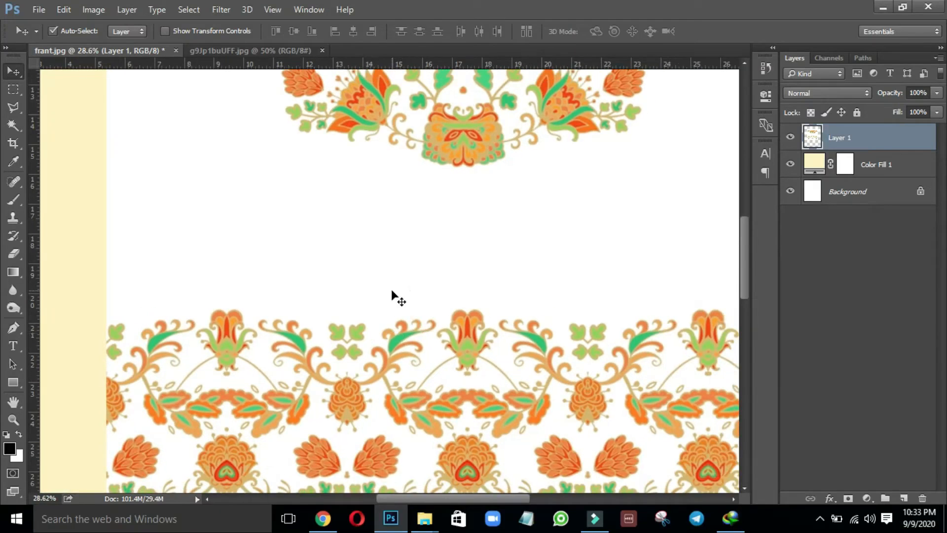
{"action": "key", "text": "w"}
{"action": "left_click", "coordinate": [226, 203]}
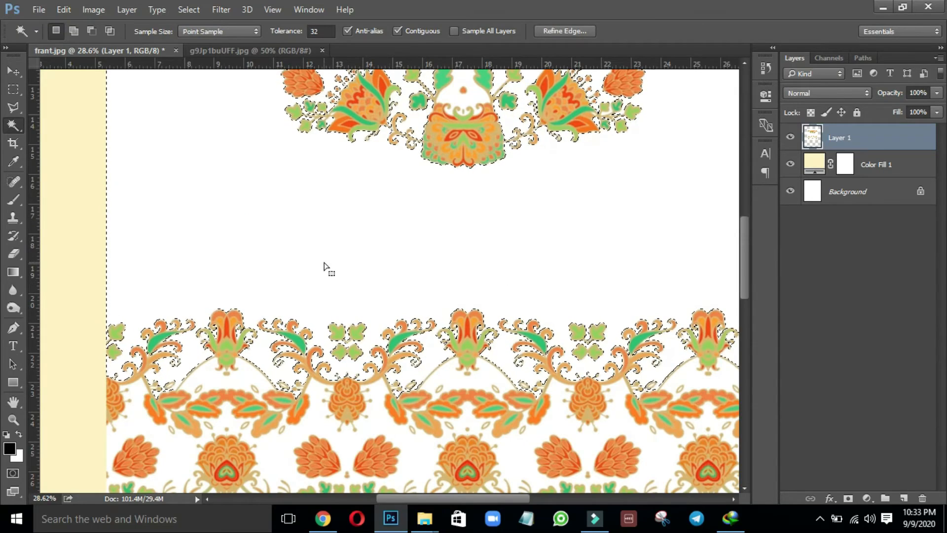
{"action": "scroll", "coordinate": [404, 160], "scroll_direction": "down", "scroll_amount": 5}
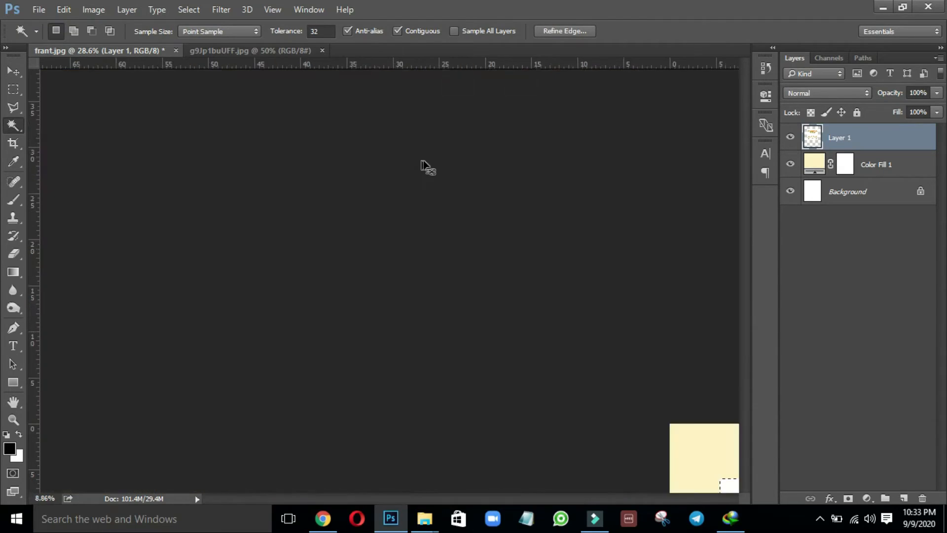
{"action": "scroll", "coordinate": [405, 194], "scroll_direction": "up", "scroll_amount": 2}
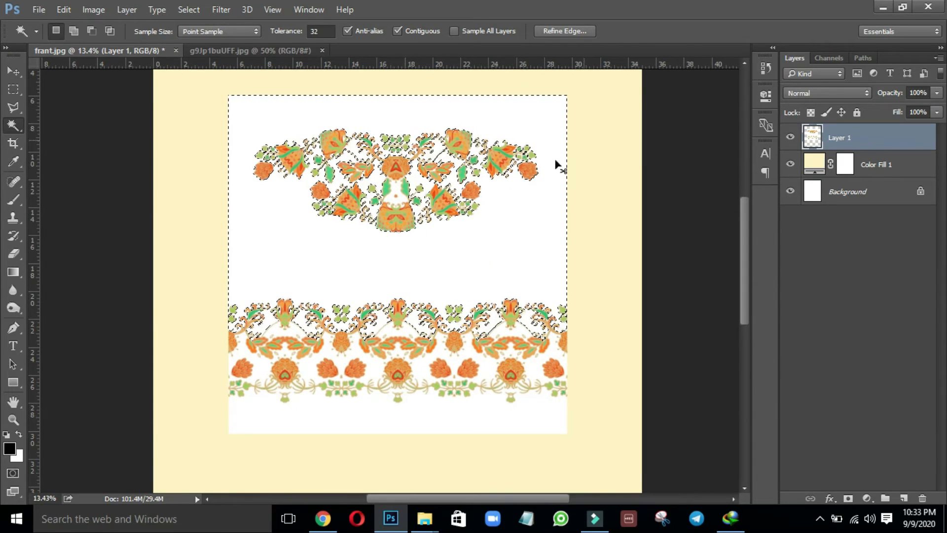
{"action": "key", "text": "ctrl+d"}
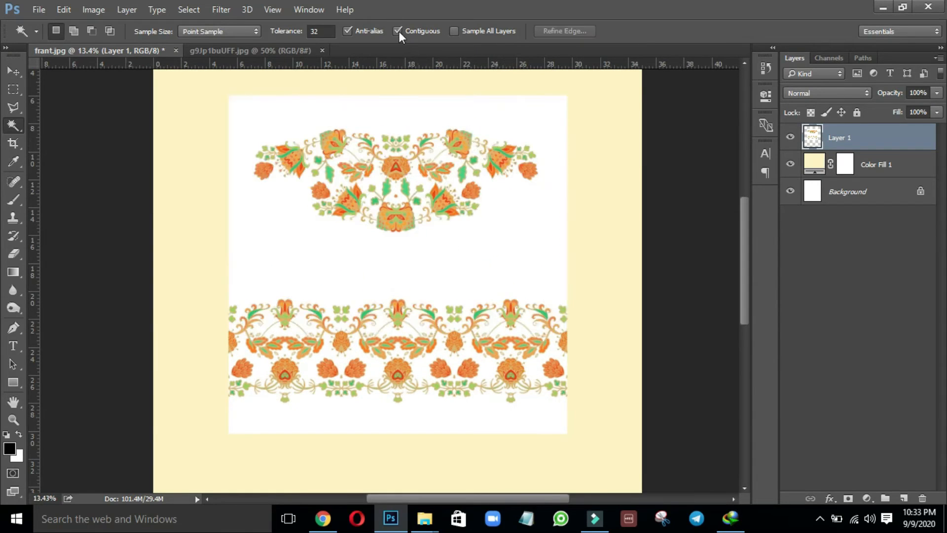
Delete all the white background from the artwork layer using the Magic Wand with Anti-alias and Contiguous turned off, and clear the selection.
{"action": "left_click", "coordinate": [345, 31]}
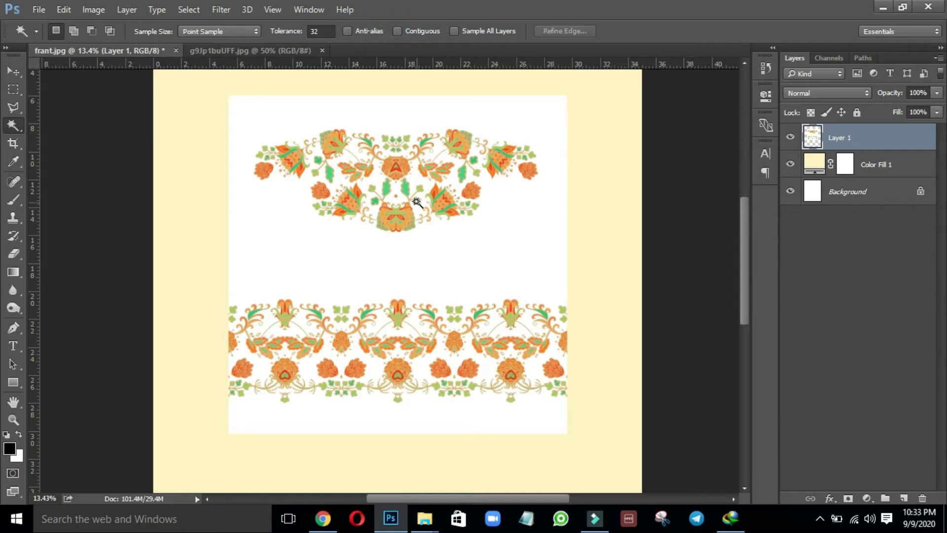
{"action": "left_click", "coordinate": [426, 120]}
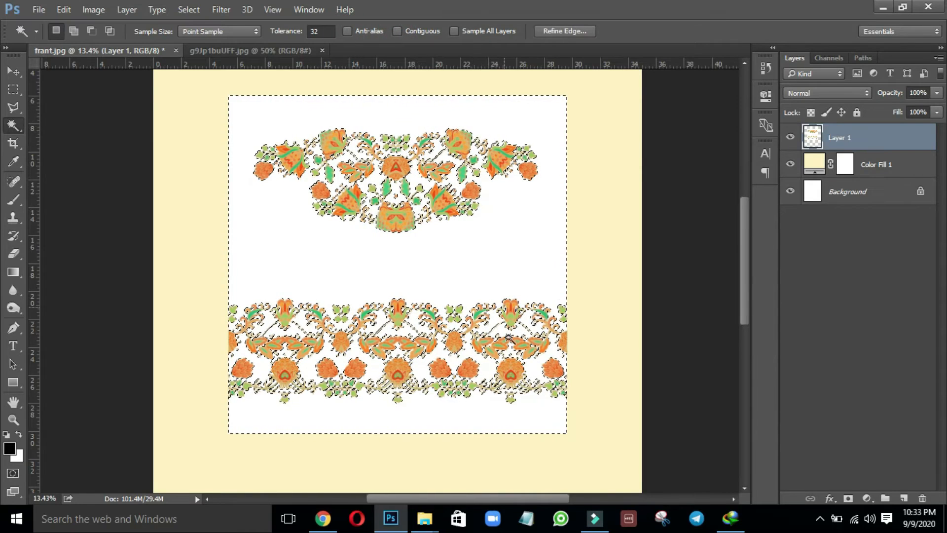
{"action": "left_click_drag", "start_coordinate": [332, 388], "coordinate": [445, 356]}
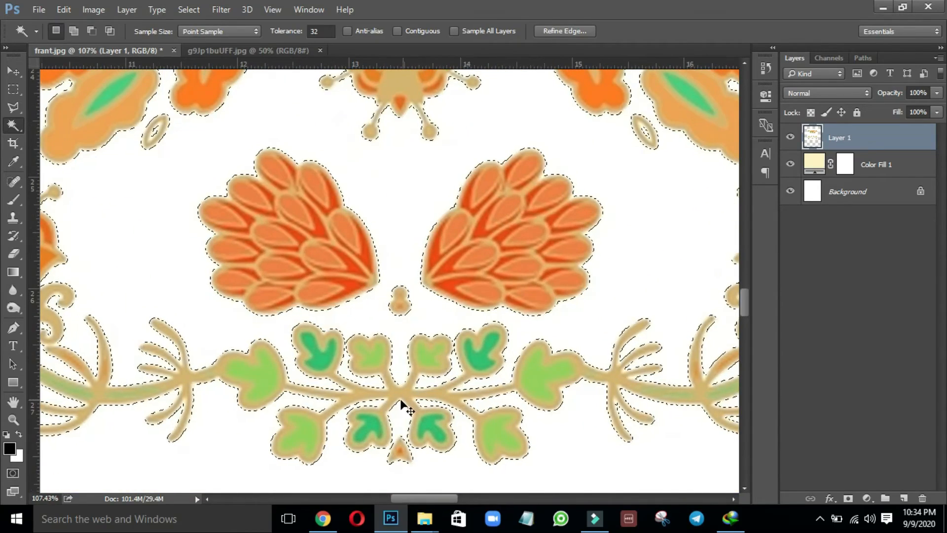
{"action": "left_click_drag", "start_coordinate": [395, 397], "coordinate": [410, 402]}
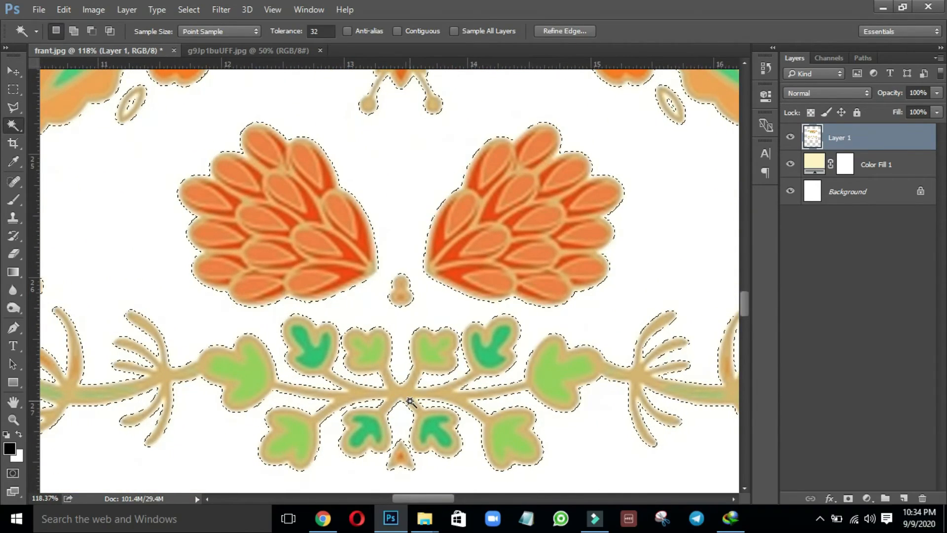
{"action": "key", "text": "Delete"}
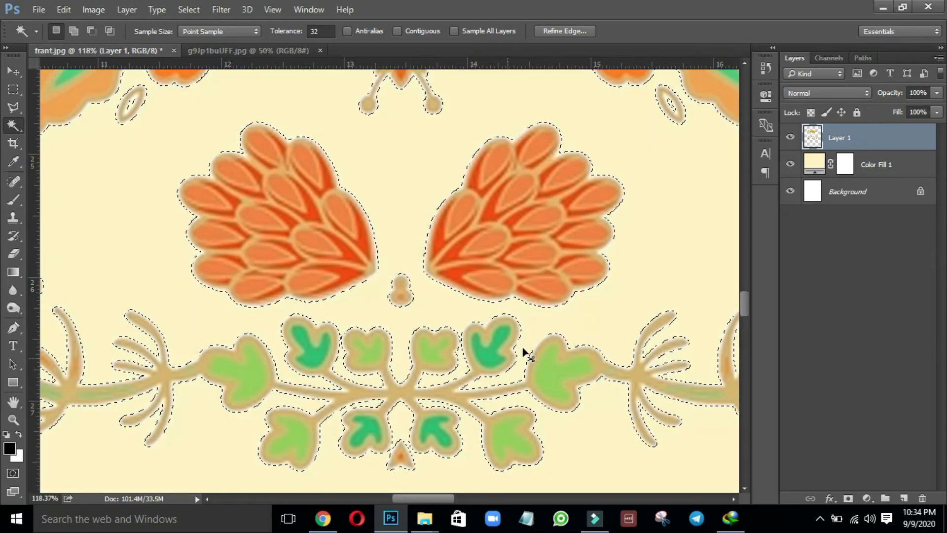
{"action": "key", "text": "ctrl+d"}
{"action": "left_click_drag", "start_coordinate": [355, 350], "coordinate": [325, 367]}
{"action": "key", "text": "ctrl+0"}
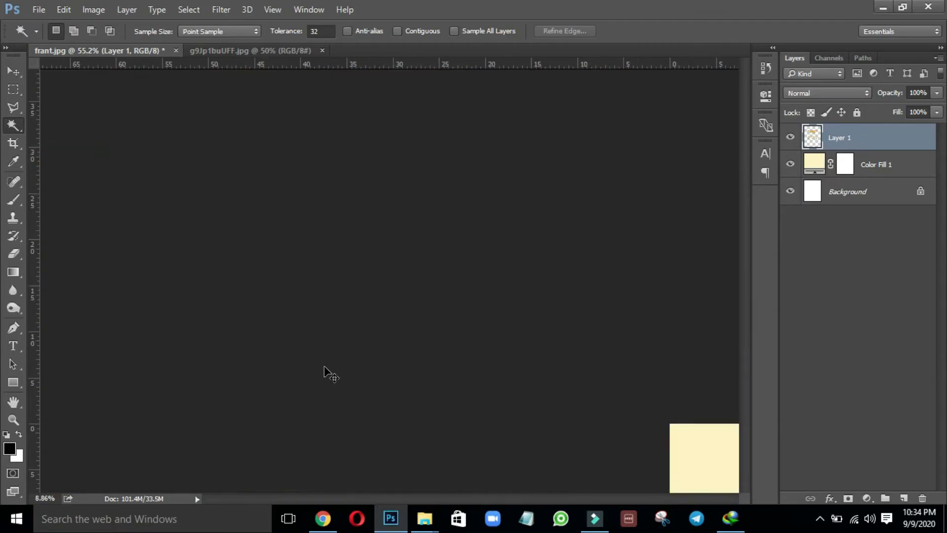
Move the floral artwork straight down the panel, and cut the border strip out onto its own new layer.
{"action": "key", "text": "v"}
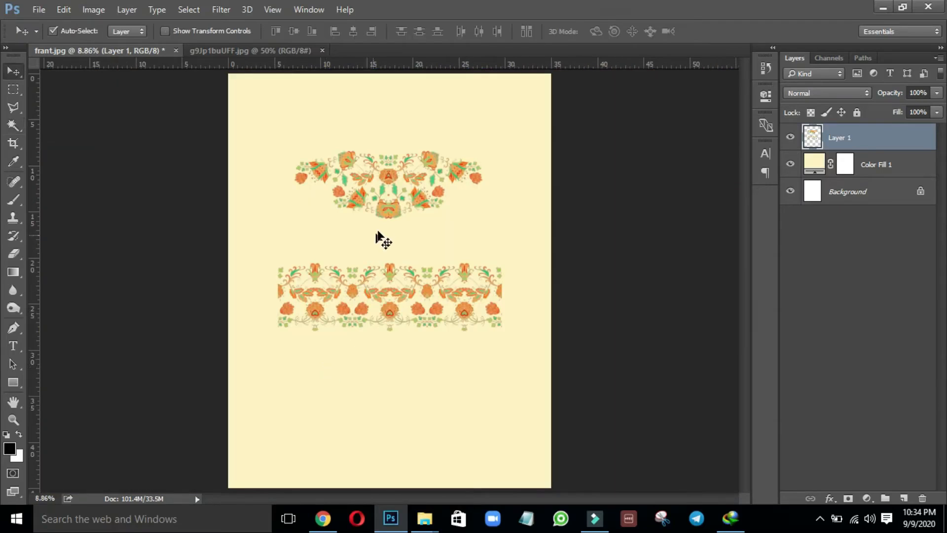
{"action": "left_click_drag", "start_coordinate": [387, 210], "coordinate": [386, 251]}
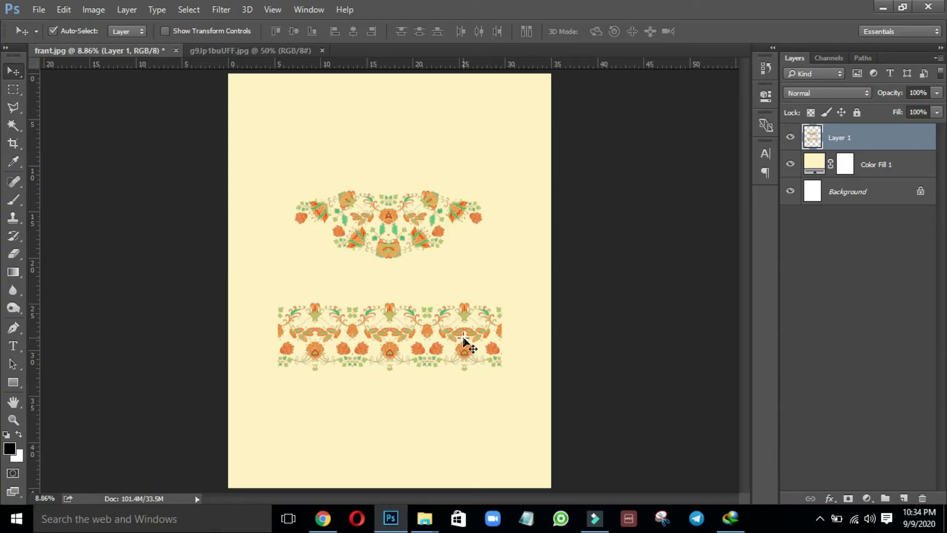
{"action": "key", "text": "m"}
{"action": "left_click_drag", "start_coordinate": [525, 289], "coordinate": [257, 388]}
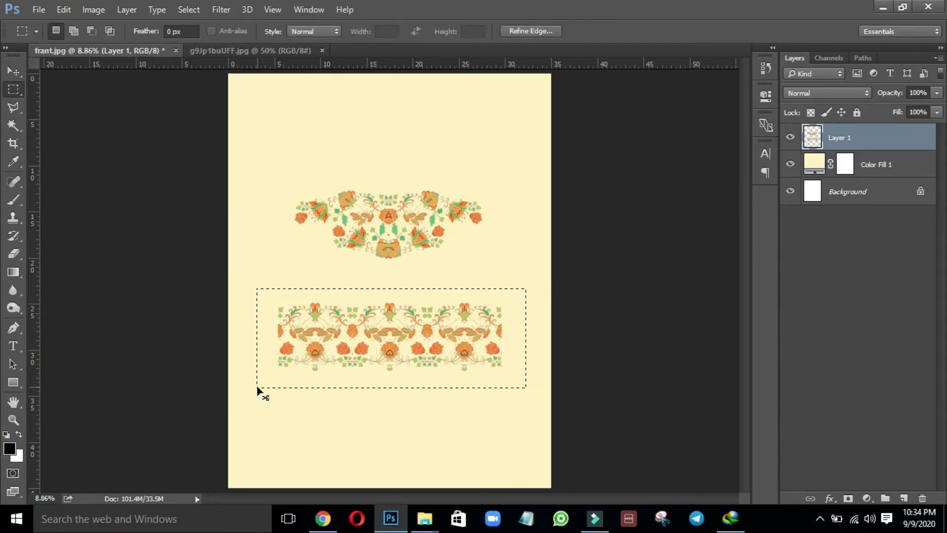
{"action": "key", "text": "ctrl+x"}
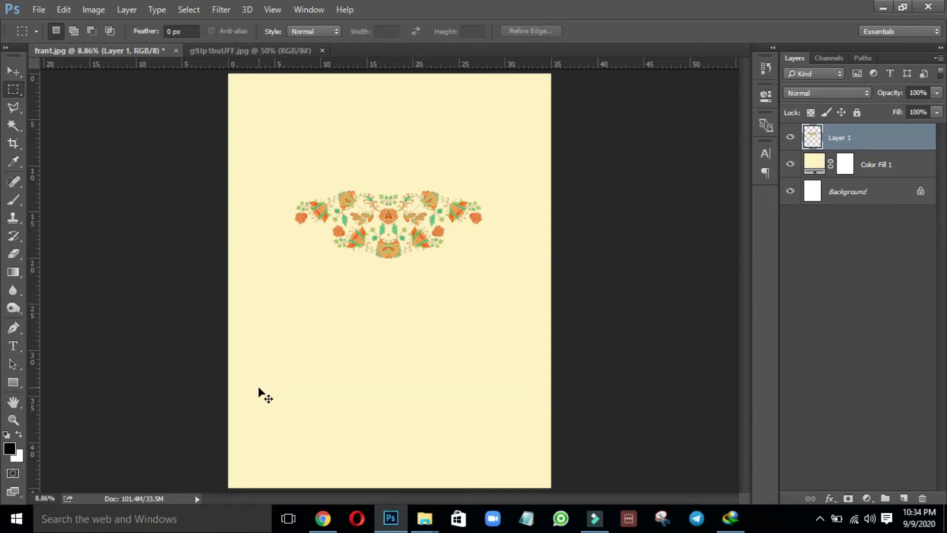
{"action": "key", "text": "ctrl+v"}
{"action": "key", "text": "v"}
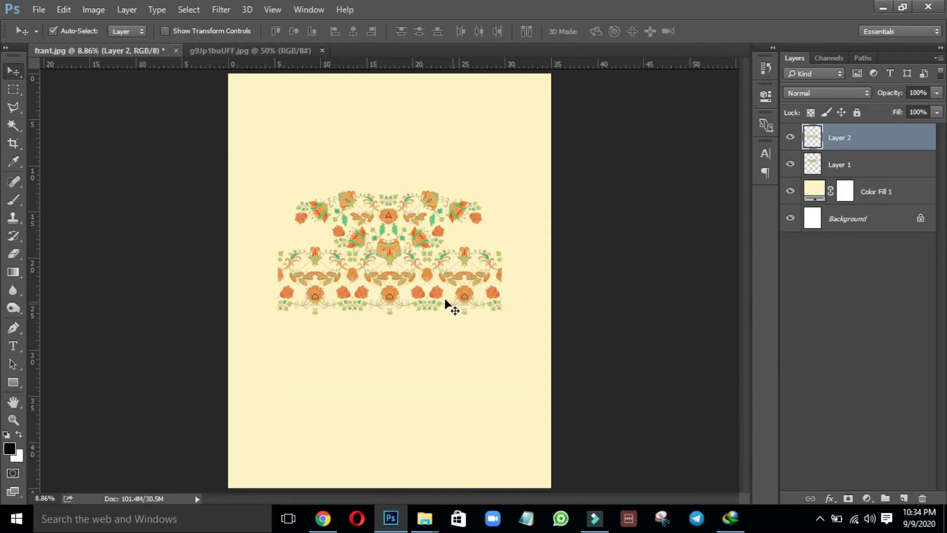
Align the floral border strip to the canvas's bottom edge and horizontal centre, and clear the selection.
{"action": "left_click_drag", "start_coordinate": [385, 291], "coordinate": [442, 356]}
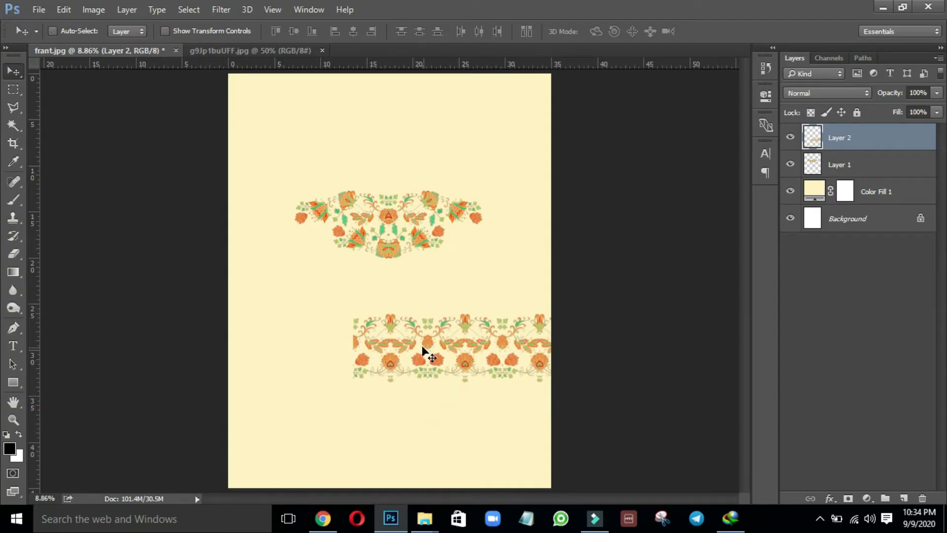
{"action": "key", "text": "ctrl+a"}
{"action": "left_click", "coordinate": [312, 32]}
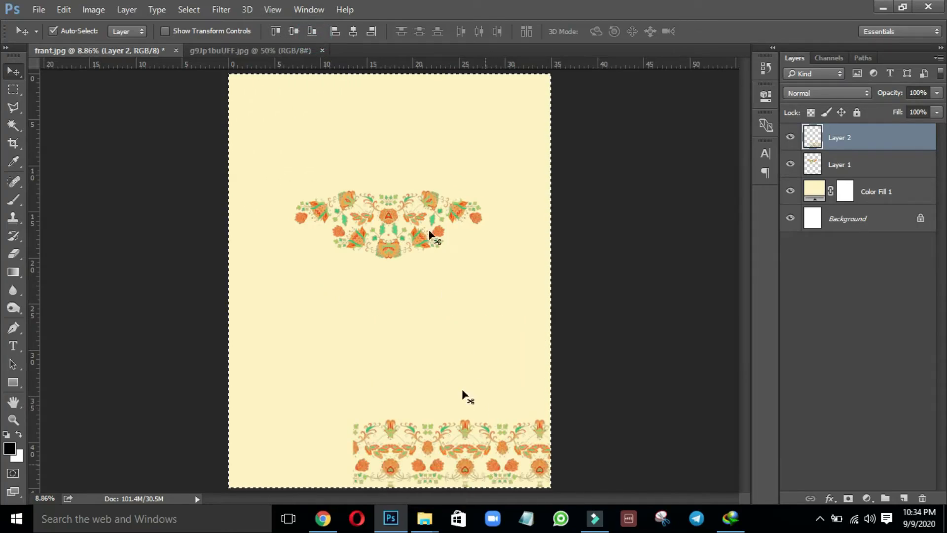
{"action": "left_click", "coordinate": [353, 31]}
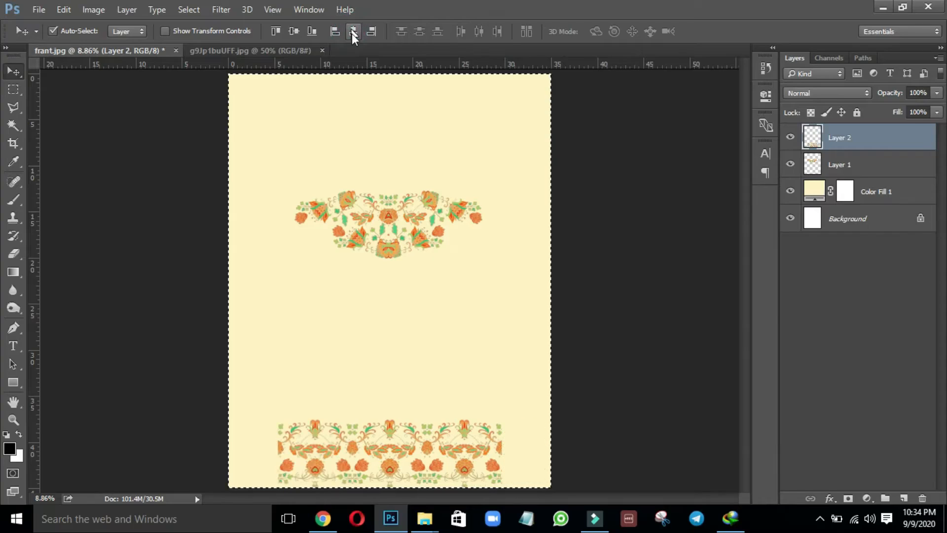
{"action": "key", "text": "ctrl+d"}
Duplicate the floral border strip and place the copy beside the original so the pattern continues past the canvas's right edge.
{"action": "key", "text": "ctrl"}
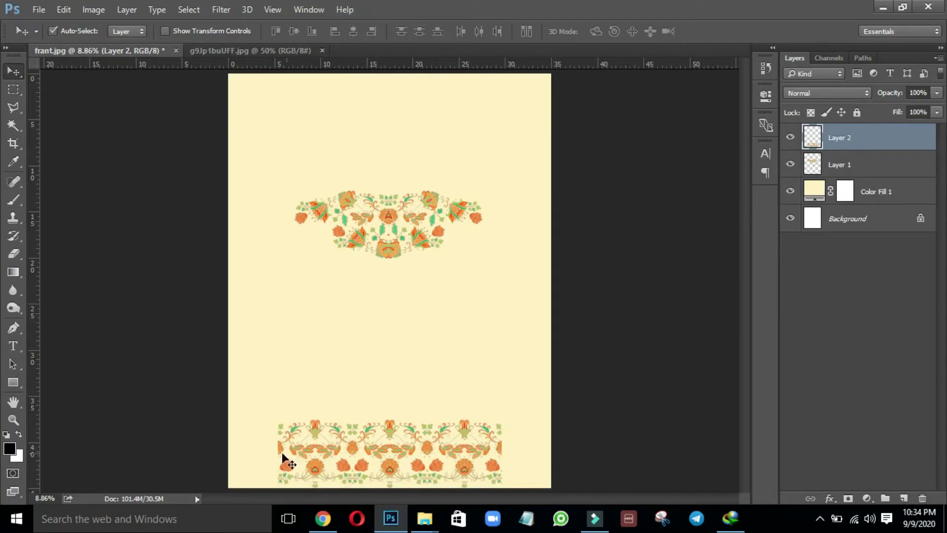
{"action": "left_click_drag", "start_coordinate": [403, 455], "coordinate": [436, 444]}
{"action": "key", "text": "alt"}
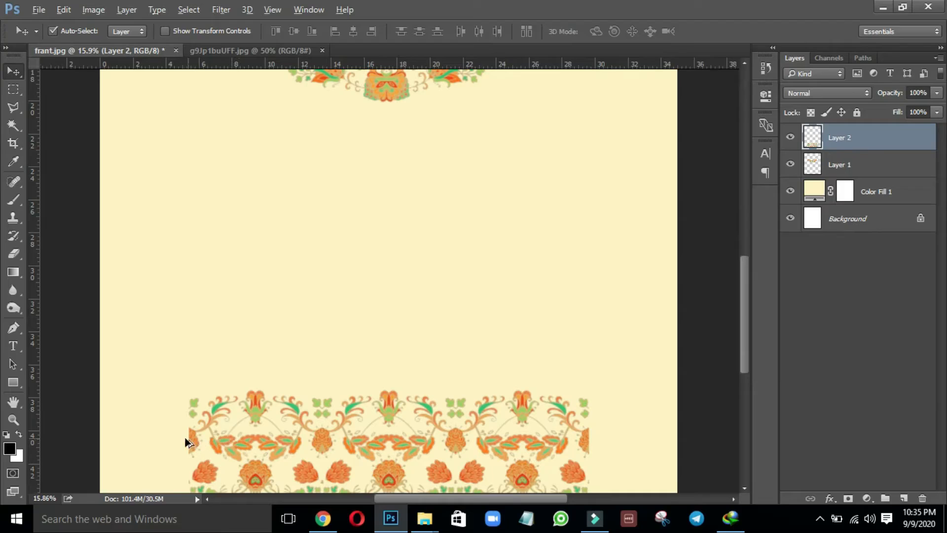
{"action": "left_click_drag", "start_coordinate": [192, 446], "coordinate": [693, 376]}
{"action": "key", "text": "ctrl+j"}
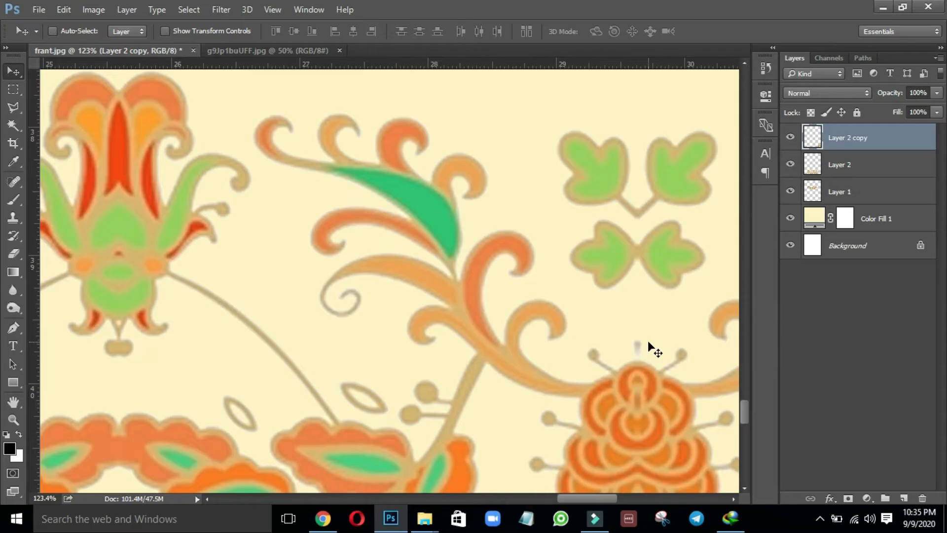
{"action": "key", "text": "ctrl+0"}
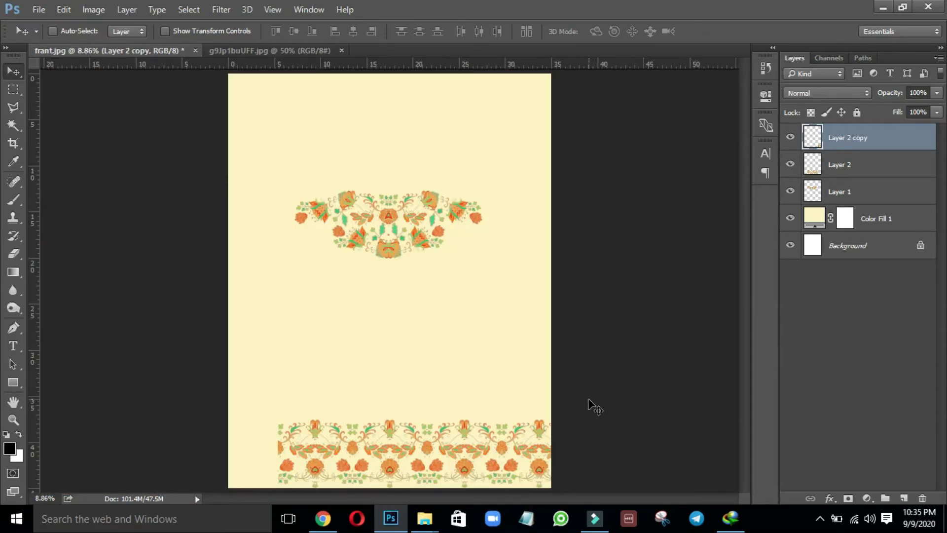
Merge the border strip and its copy into a single layer, and check which artwork the merged layer holds.
{"action": "left_click", "coordinate": [865, 165], "text": "ctrl"}
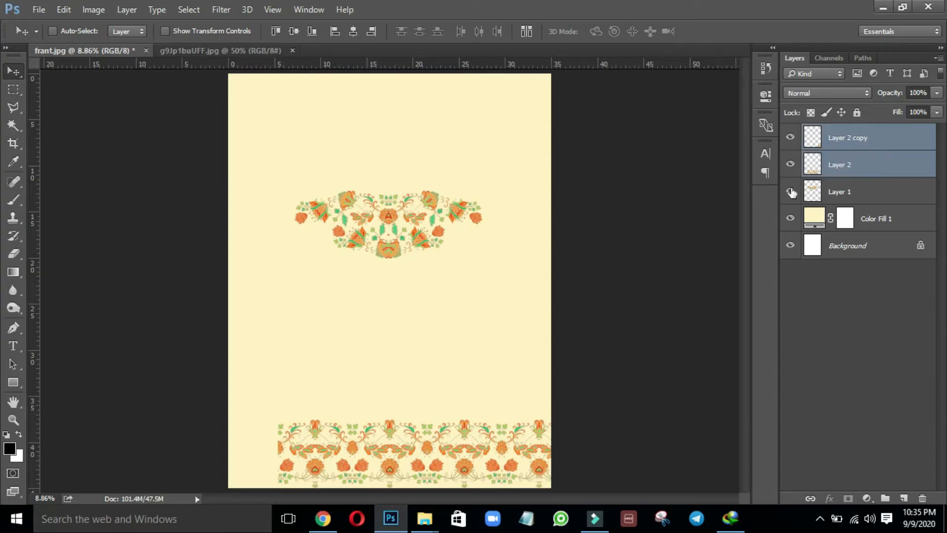
{"action": "key", "text": "ctrl+t"}
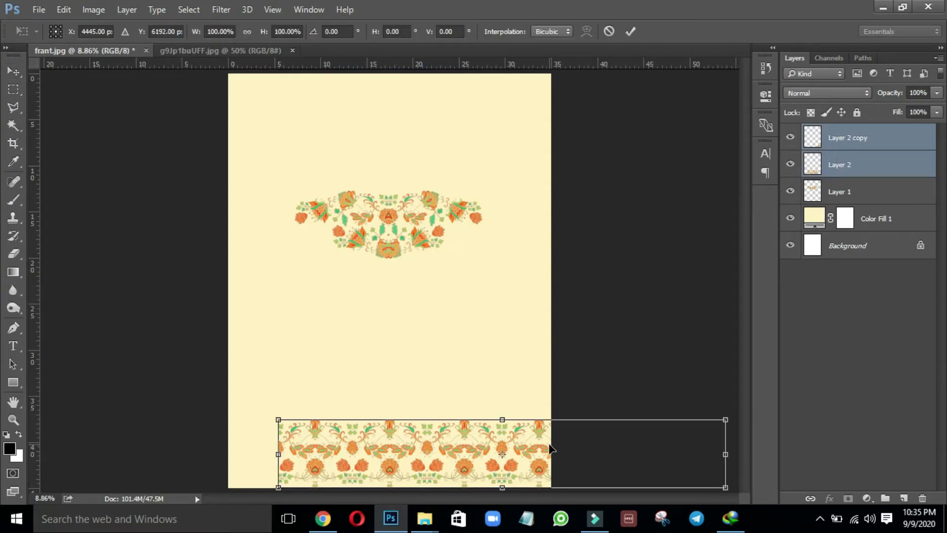
{"action": "key", "text": "Return"}
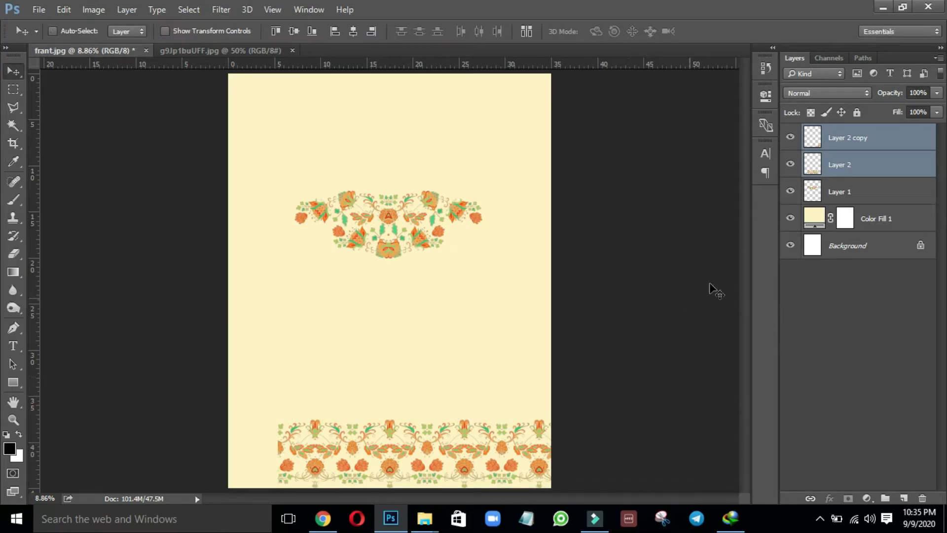
{"action": "key", "text": "ctrl+e"}
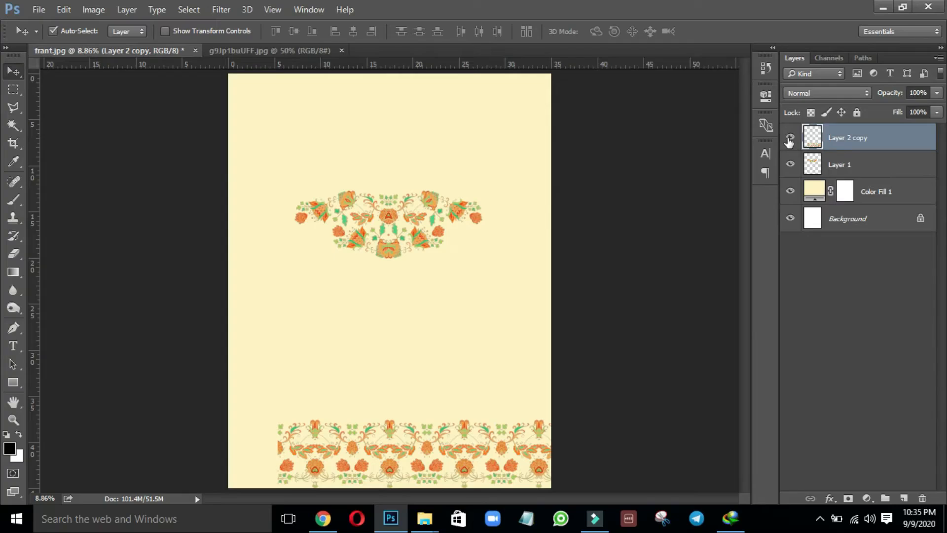
{"action": "left_click", "coordinate": [789, 139]}
{"action": "left_click", "coordinate": [790, 139]}
Align the merged border strip to the canvas's horizontal centre, and clear the selection.
{"action": "key", "text": "ctrl+a"}
{"action": "left_click", "coordinate": [353, 31]}
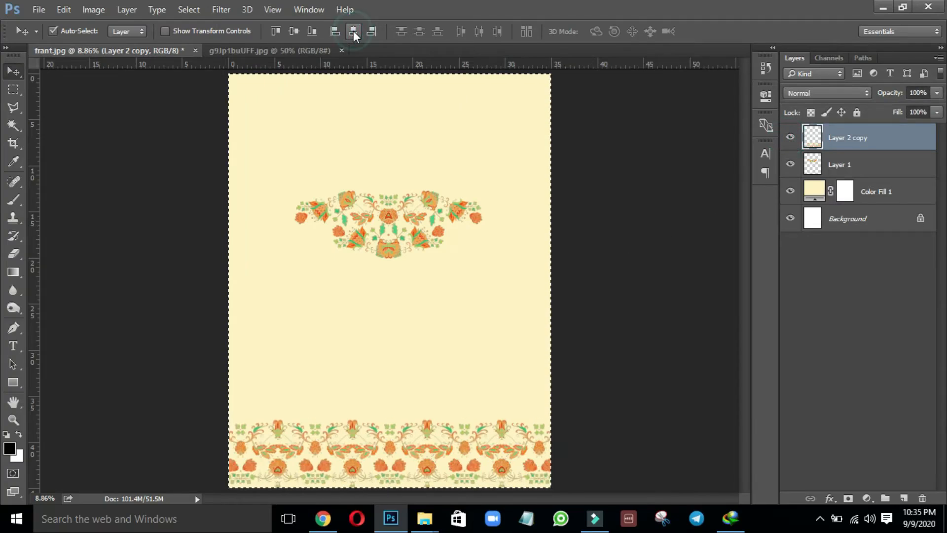
{"action": "key", "text": "ctrl+d"}
Scale the merged border strip to about 72% around its centre so its ends meet the canvas's side edges.
{"action": "left_click_drag", "start_coordinate": [430, 480], "coordinate": [465, 466]}
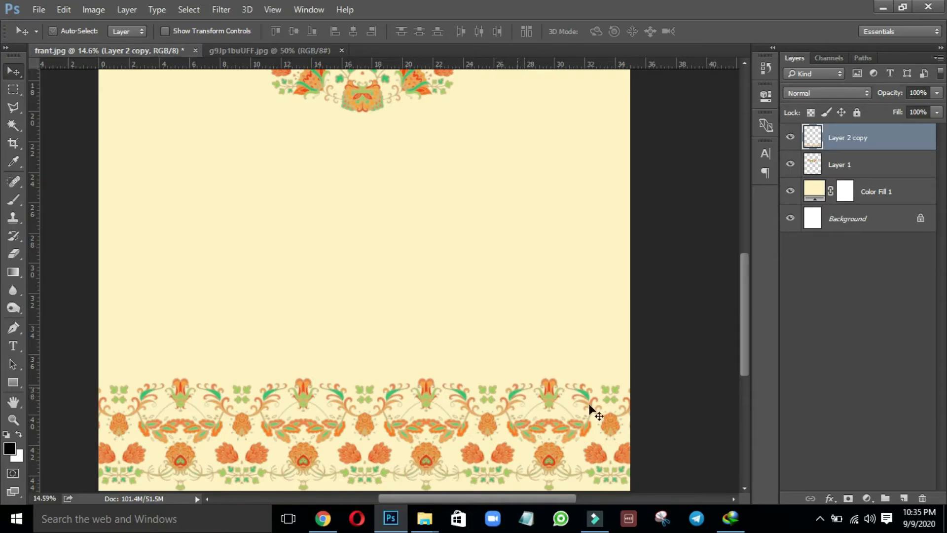
{"action": "key", "text": "ctrl+t"}
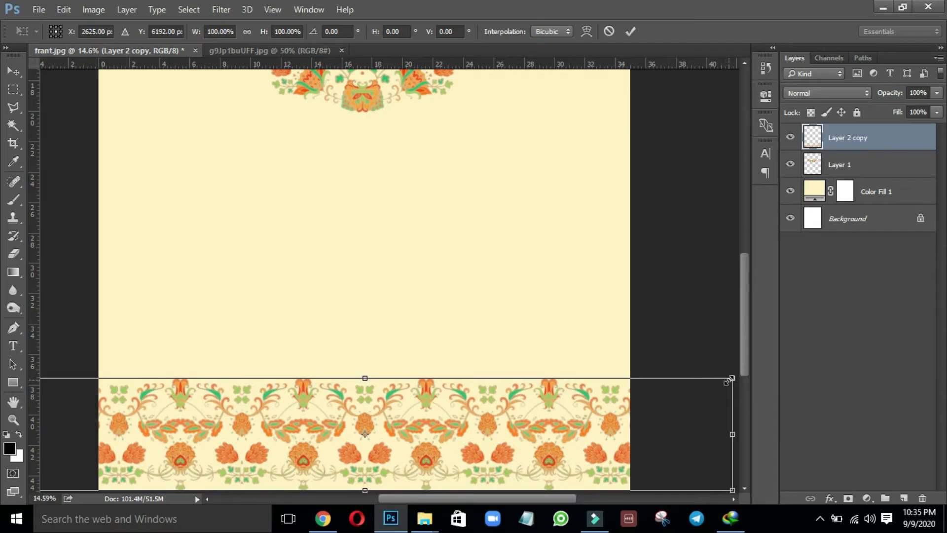
{"action": "left_click_drag", "start_coordinate": [731, 378], "coordinate": [743, 326]}
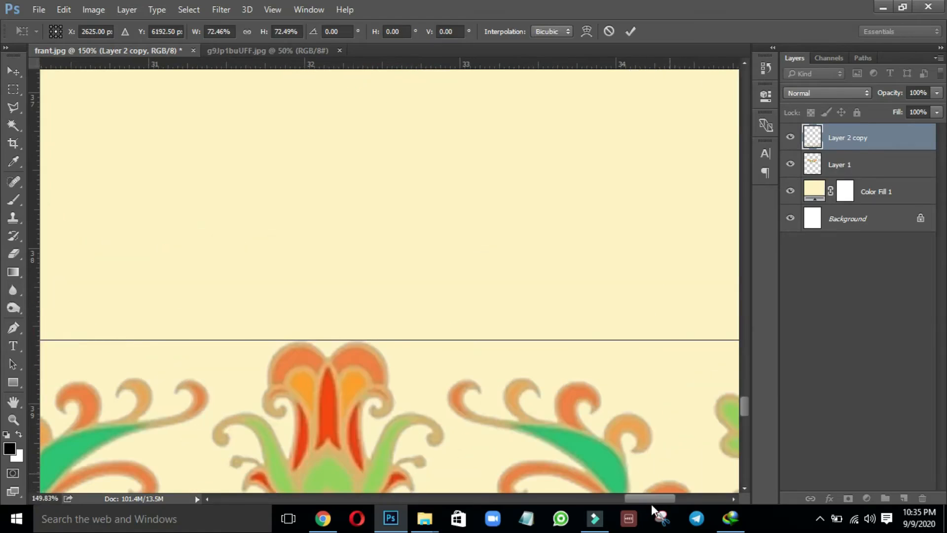
{"action": "left_click_drag", "start_coordinate": [652, 500], "coordinate": [678, 501]}
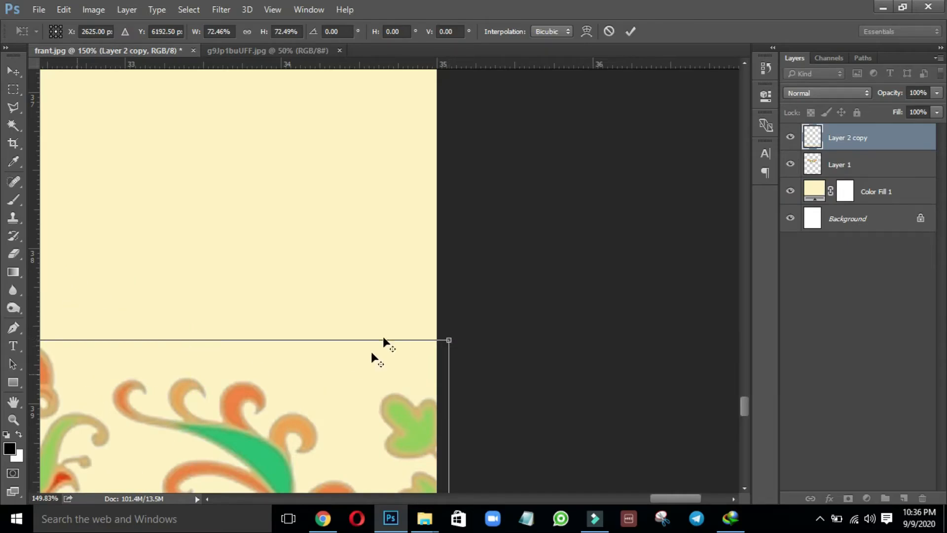
{"action": "left_click_drag", "start_coordinate": [448, 340], "coordinate": [581, 287]}
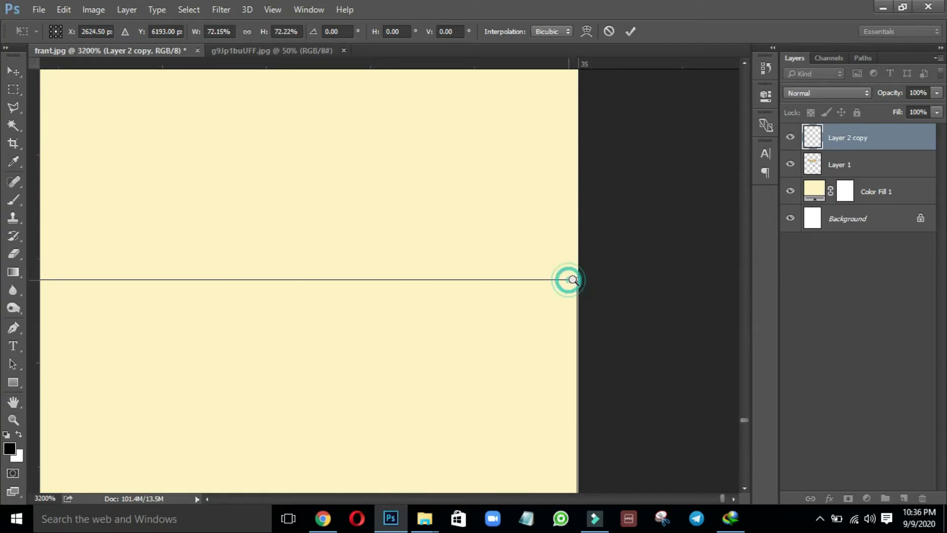
{"action": "left_click", "coordinate": [645, 257], "text": "alt"}
{"action": "left_click", "coordinate": [582, 282], "text": "ctrl"}
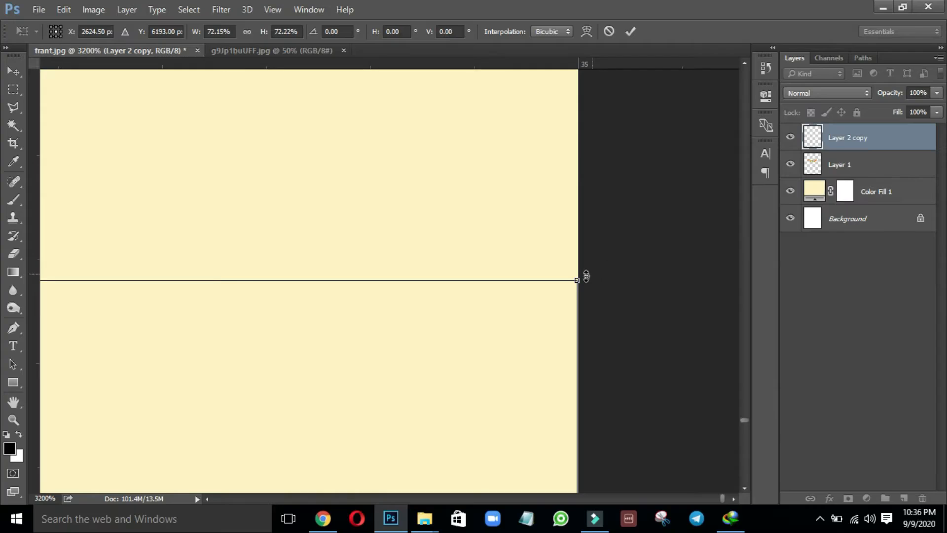
{"action": "left_click_drag", "start_coordinate": [577, 282], "coordinate": [582, 281]}
{"action": "key", "text": "Return"}
{"action": "key", "text": "ctrl+t"}
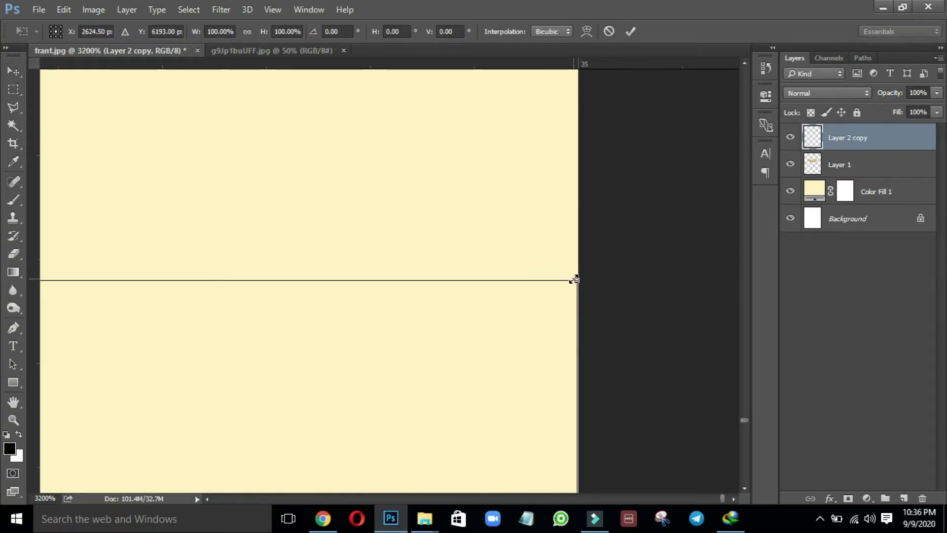
{"action": "key", "text": "Return"}
{"action": "key", "text": "ctrl+0"}
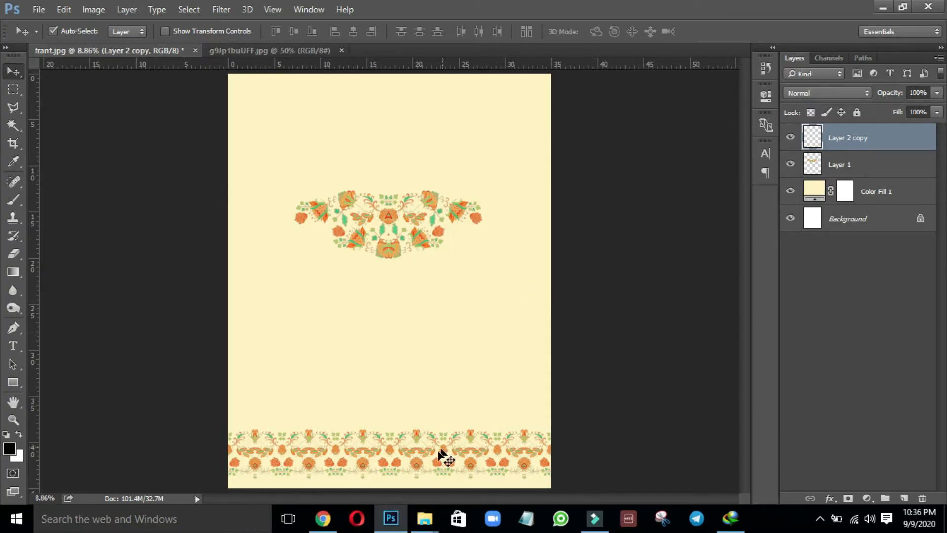
{"action": "key", "text": "ctrl+a"}
{"action": "key", "text": "ctrl+d"}
{"action": "left_click_drag", "start_coordinate": [377, 487], "coordinate": [447, 420]}
{"action": "key", "text": "ctrl+0"}
Add a new layer above Layer 1 and select a full-width rectangular band about 0.6 in high along the canvas's bottom edge.
{"action": "left_click", "coordinate": [886, 167]}
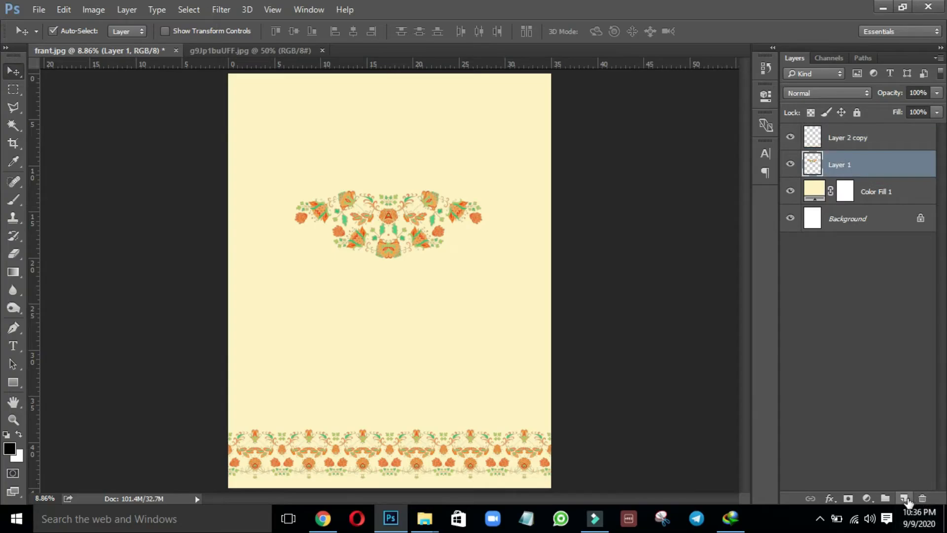
{"action": "left_click", "coordinate": [903, 498]}
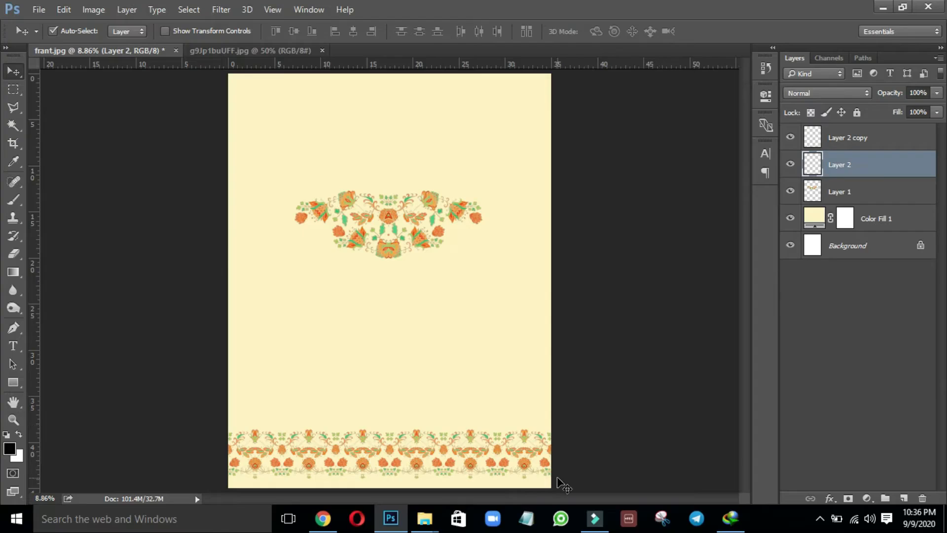
{"action": "key", "text": "m"}
{"action": "left_click_drag", "start_coordinate": [558, 481], "coordinate": [214, 492]}
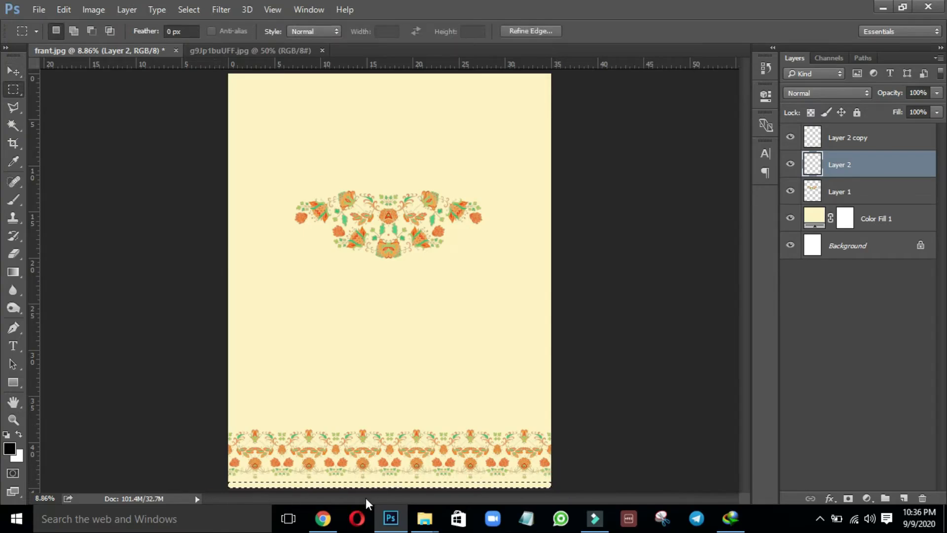
Fill the selected band with the orange sampled from a border flower, and clear the selection.
{"action": "left_click_drag", "start_coordinate": [356, 486], "coordinate": [437, 463]}
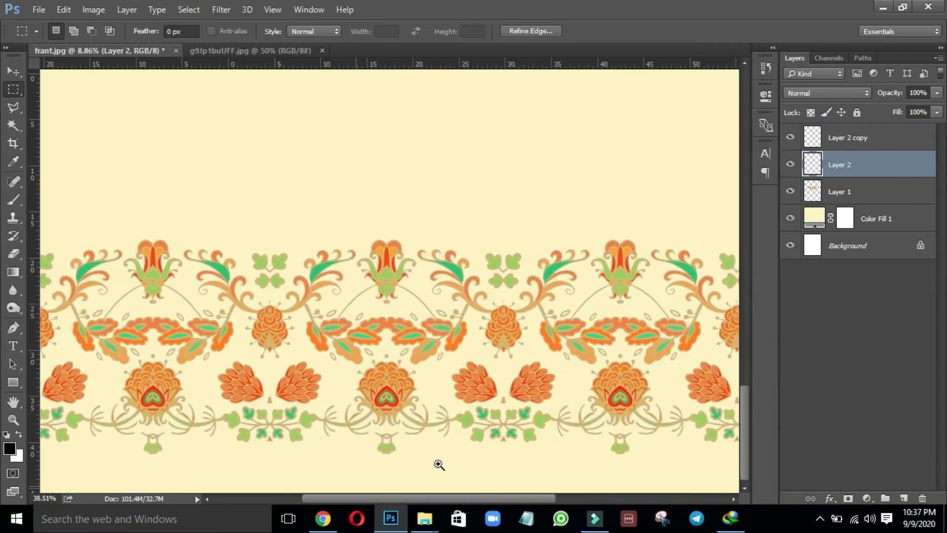
{"action": "key", "text": "i"}
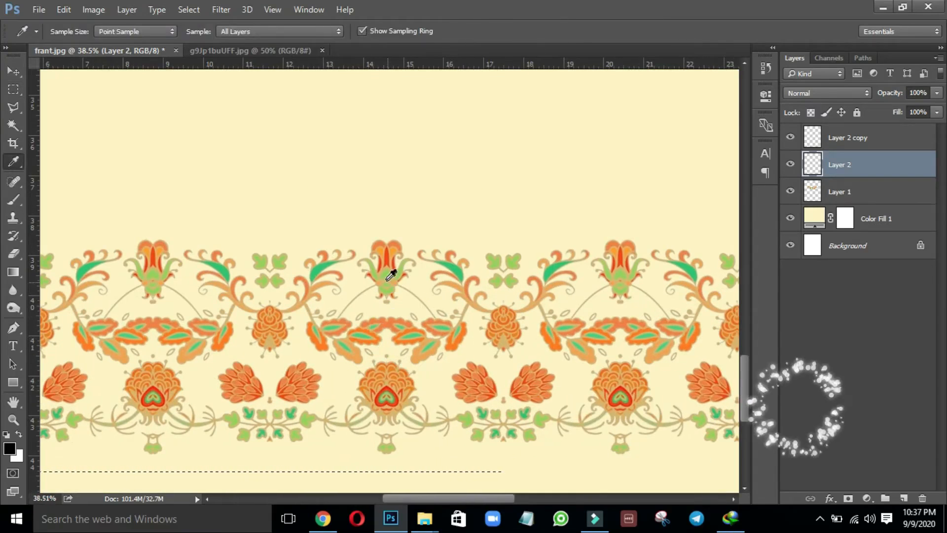
{"action": "left_click", "coordinate": [393, 366]}
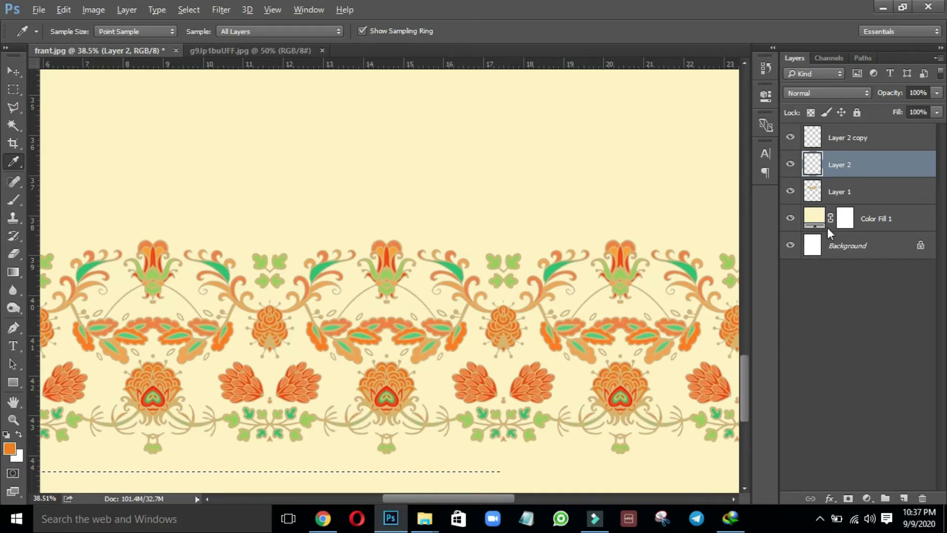
{"action": "key", "text": "alt+BackSpace"}
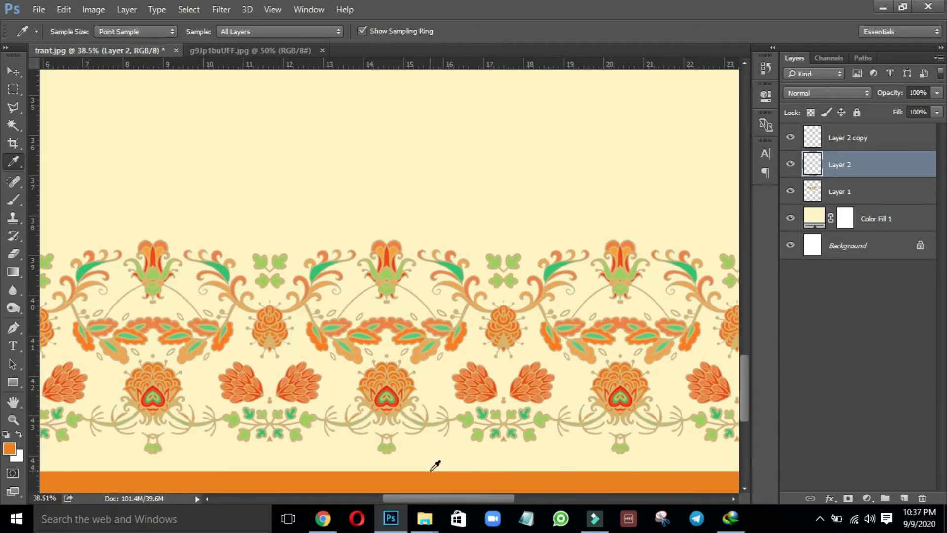
{"action": "key", "text": "alt"}
Duplicate the orange band just above the original and reduce the copy's height to about 0.14 in, leaving a narrow gap between them.
{"action": "key", "text": "v"}
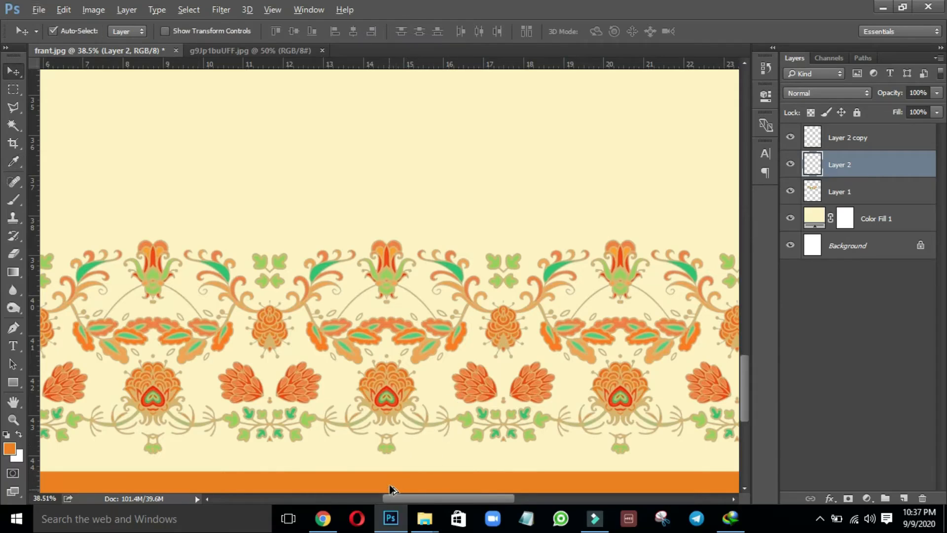
{"action": "left_click_drag", "start_coordinate": [398, 477], "coordinate": [399, 445]}
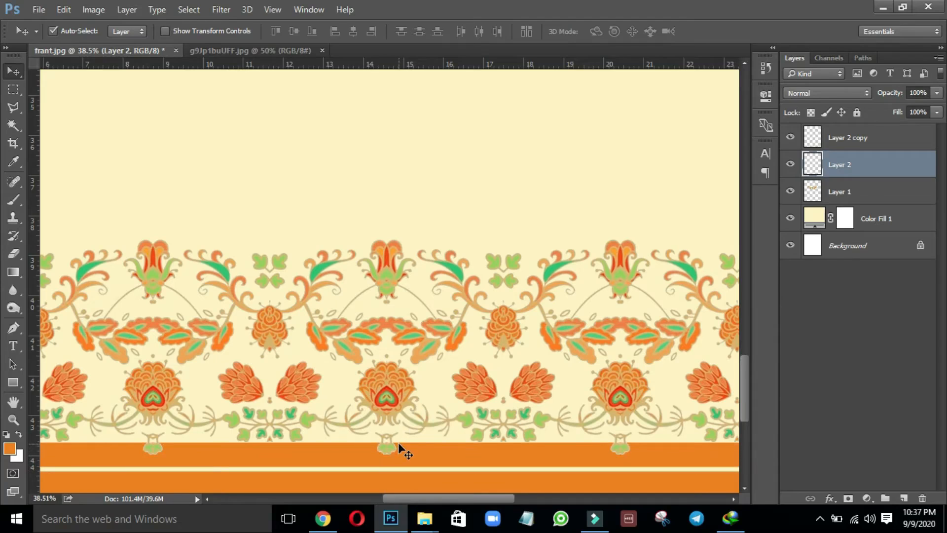
{"action": "key", "text": "ctrl+t"}
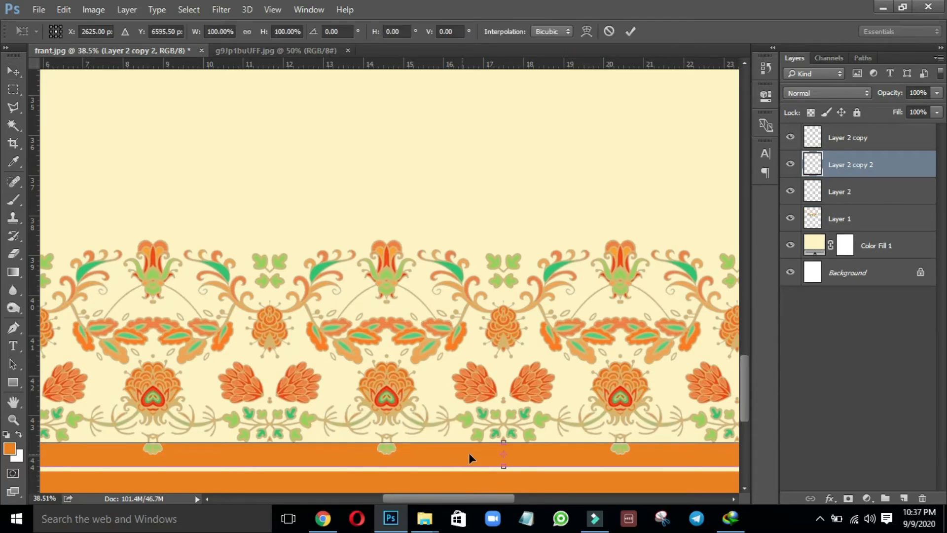
{"action": "left_click_drag", "start_coordinate": [503, 444], "coordinate": [504, 461]}
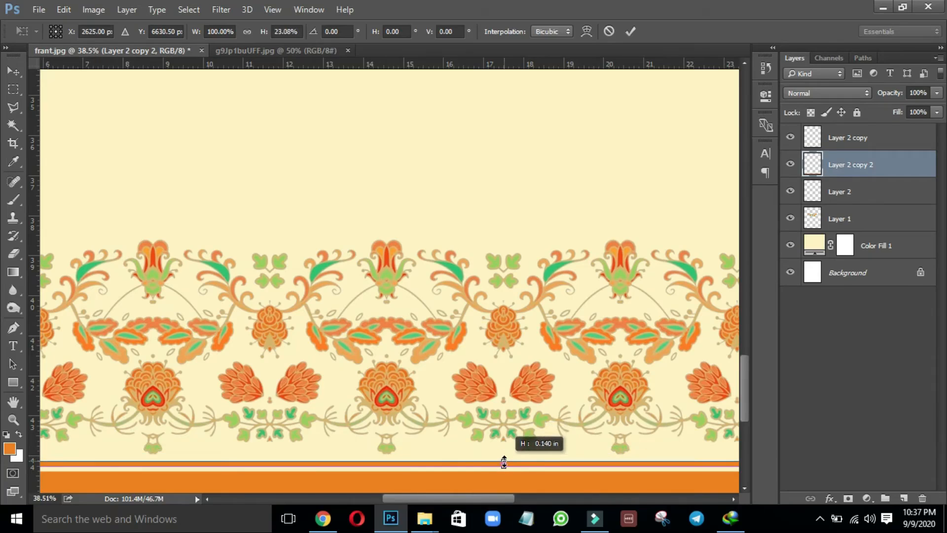
{"action": "key", "text": "Return"}
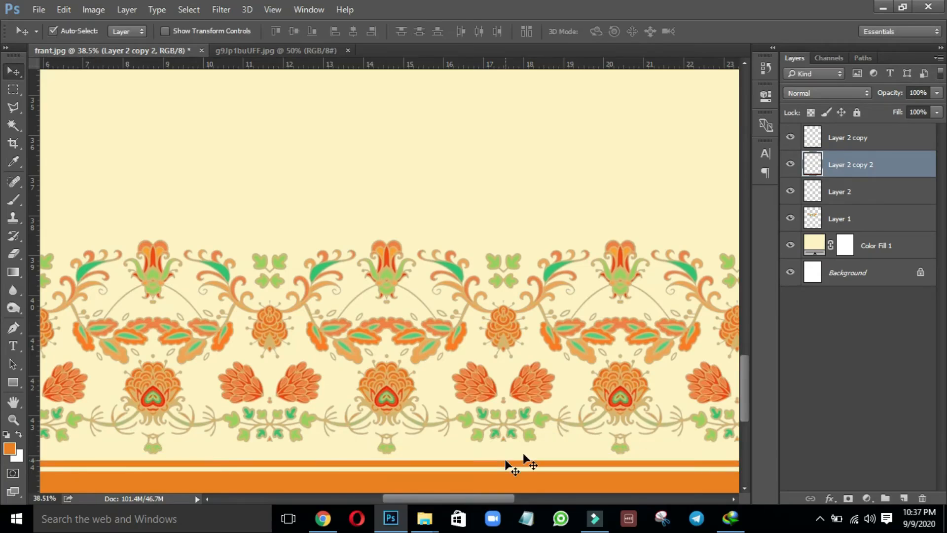
Recolour the thin stripe with the emerald green sampled from a border leaf, and nudge it slightly down towards the orange band.
{"action": "left_click", "coordinate": [811, 170], "text": "ctrl"}
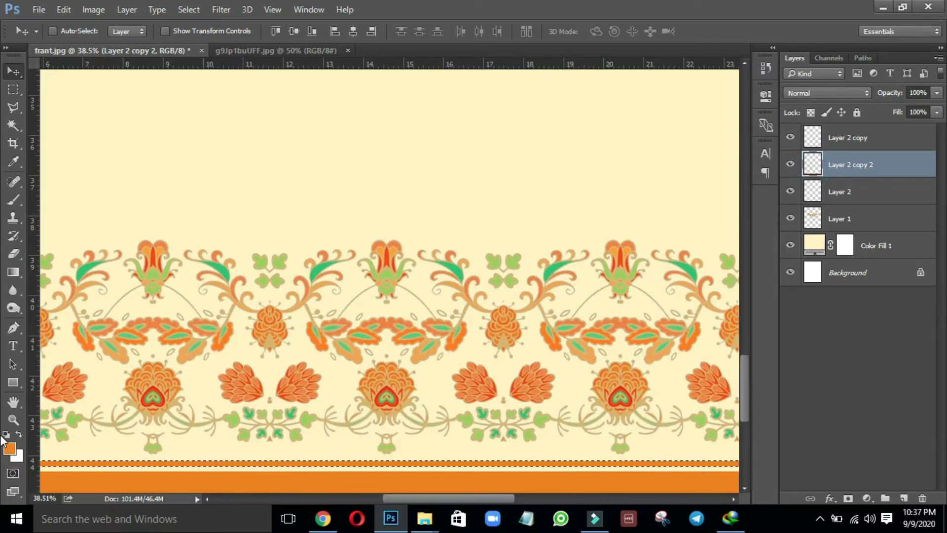
{"action": "key", "text": "i"}
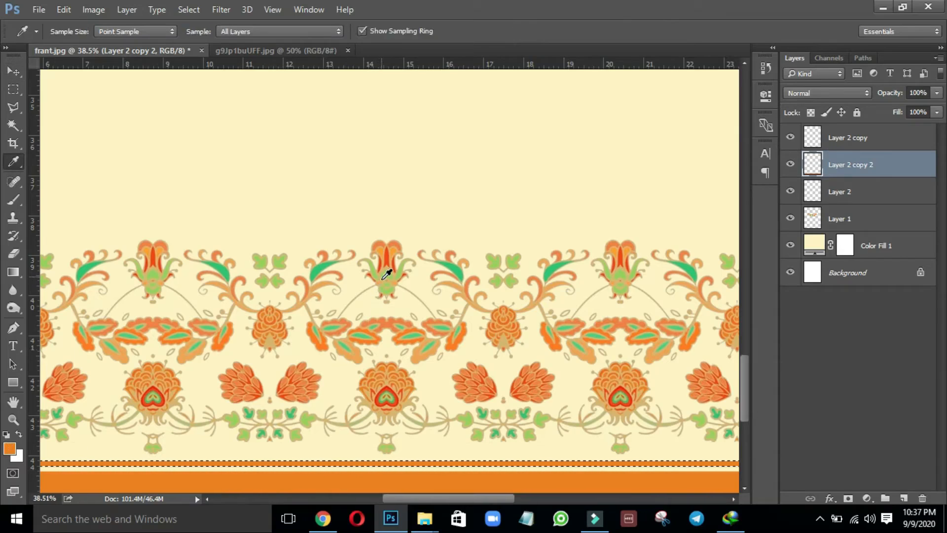
{"action": "left_click", "coordinate": [290, 413]}
{"action": "left_click", "coordinate": [306, 417]}
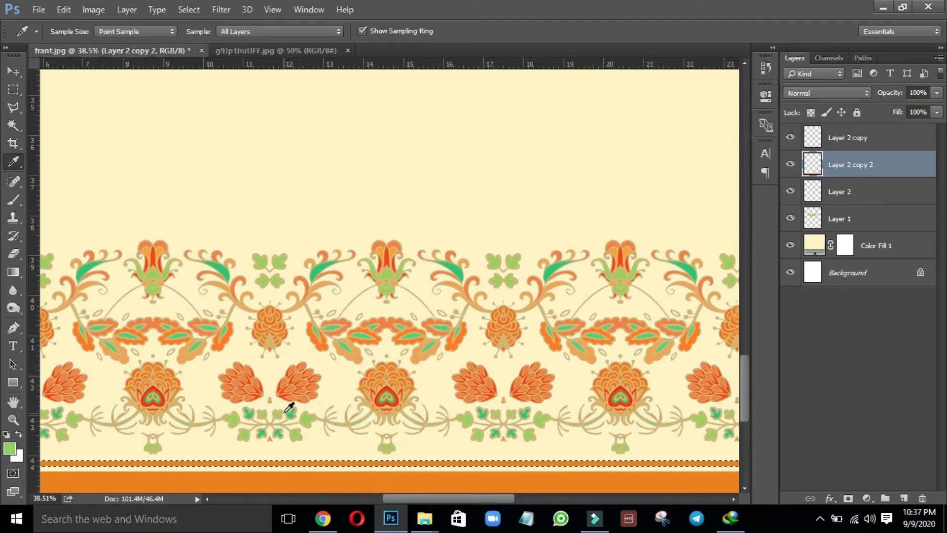
{"action": "left_click", "coordinate": [289, 410]}
{"action": "left_click", "coordinate": [291, 412]}
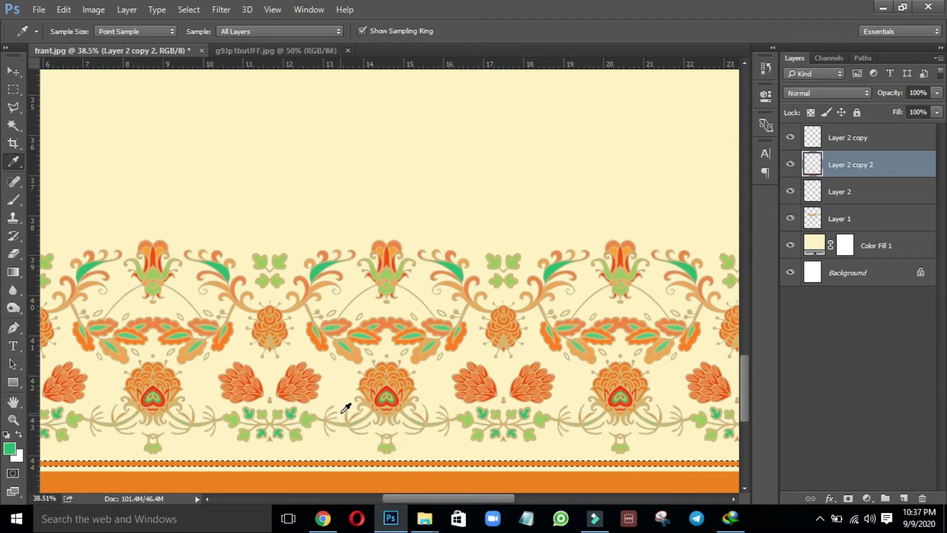
{"action": "key", "text": "alt+BackSpace"}
{"action": "key", "text": "ctrl+d"}
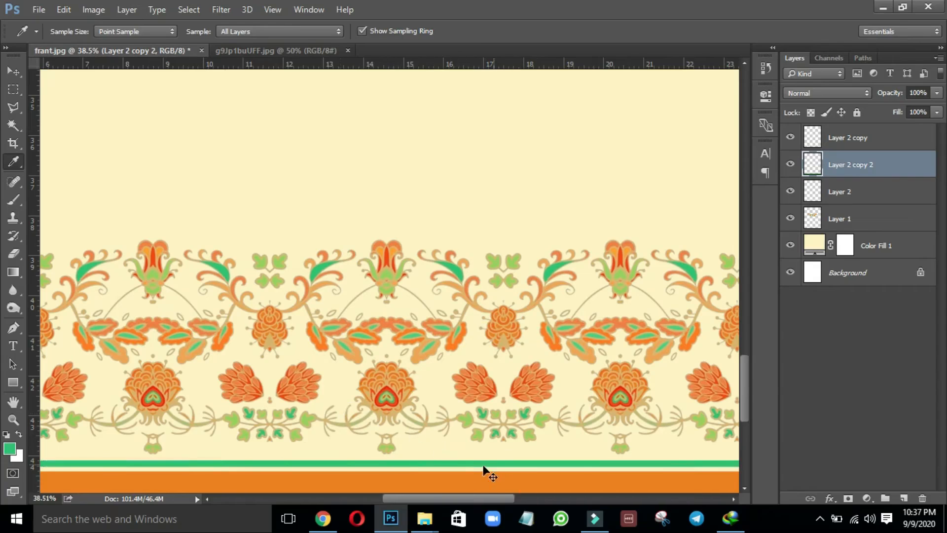
{"action": "key", "text": "v"}
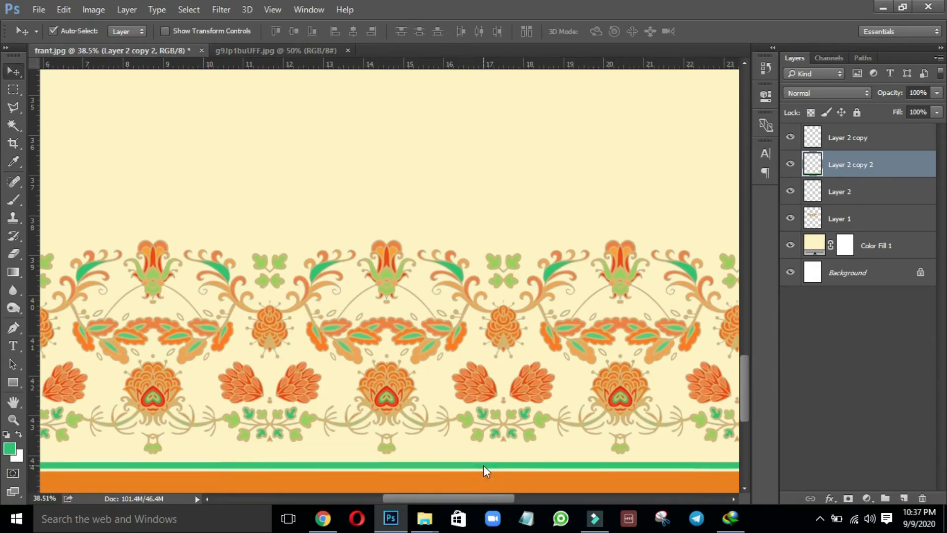
Move the floral neckline motif up, align it to the canvas's top edge and horizontal centre, and clear the selection.
{"action": "key", "text": "ctrl+z"}
{"action": "key", "text": "ctrl+0"}
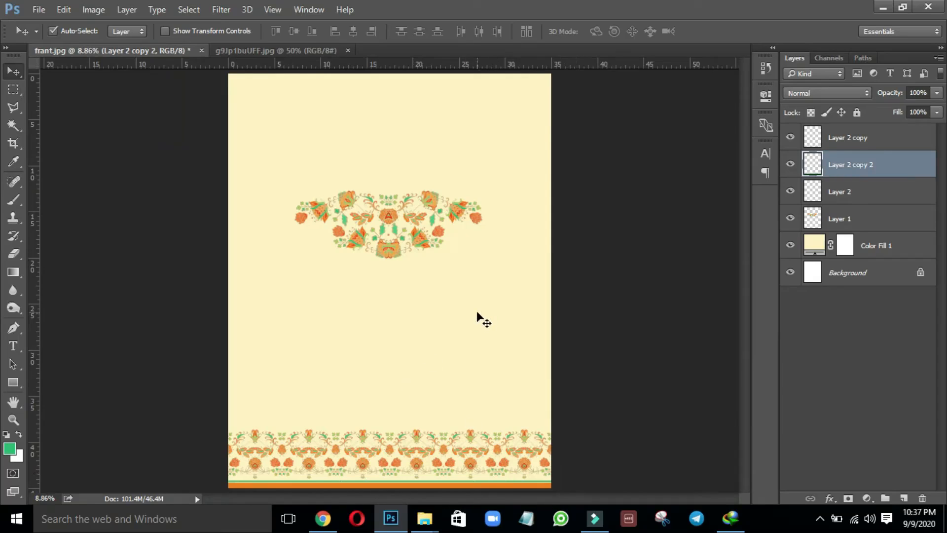
{"action": "left_click_drag", "start_coordinate": [386, 246], "coordinate": [382, 134]}
{"action": "key", "text": "ctrl+a"}
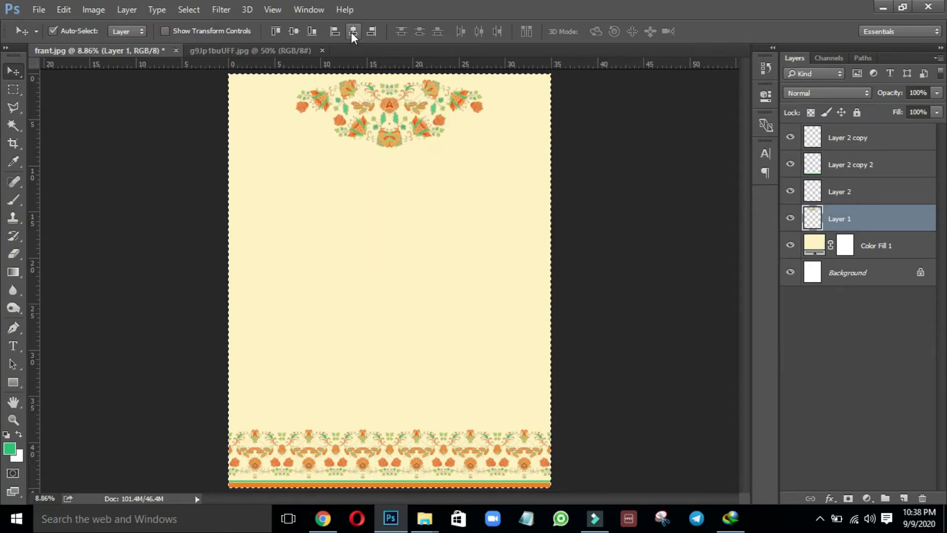
{"action": "left_click", "coordinate": [351, 31]}
{"action": "left_click", "coordinate": [276, 32]}
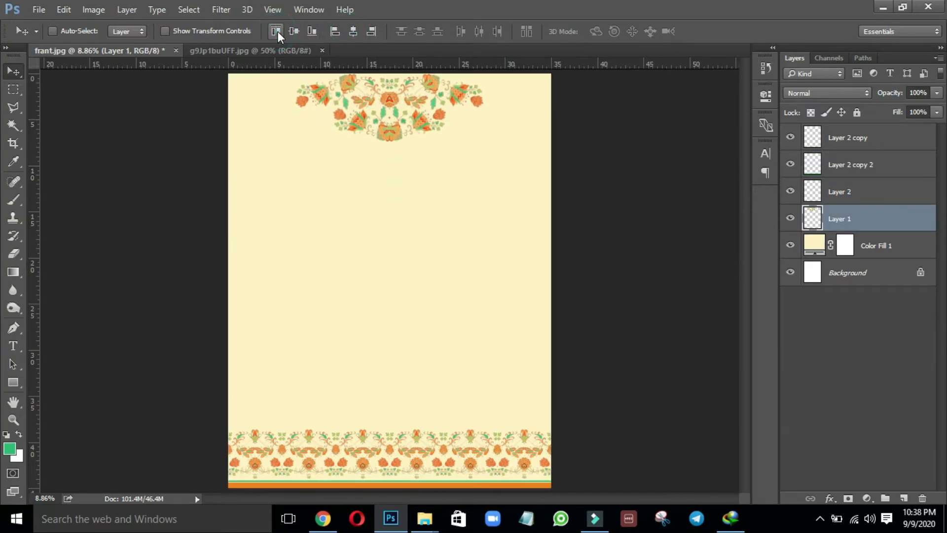
{"action": "key", "text": "ctrl+d"}
{"action": "key", "text": "ctrl"}
Open SM7FJ6Bfqq.jpg from the neww folder and bring its flowering plant artwork into frant.jpg as a layer above Layer 1.
{"action": "mouse_move", "coordinate": [425, 518]}
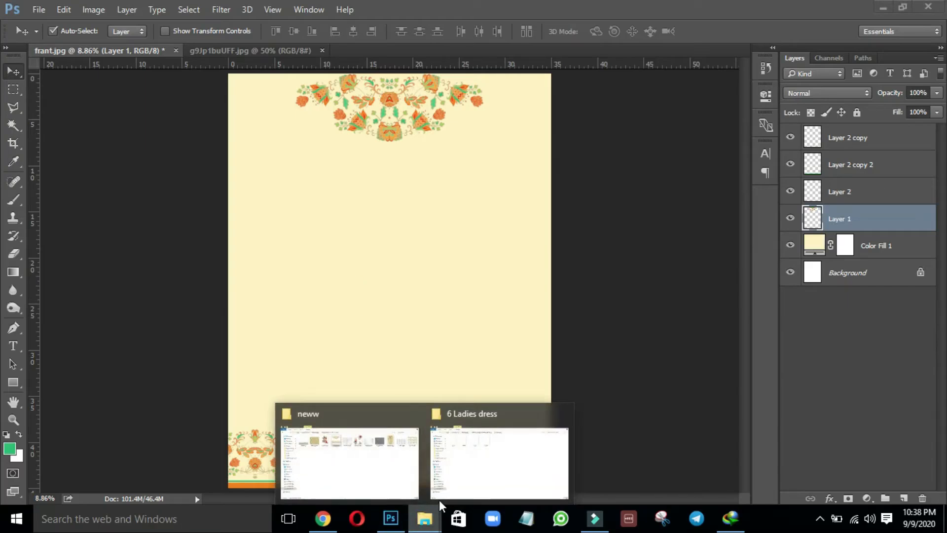
{"action": "left_click", "coordinate": [353, 469]}
{"action": "left_click_drag", "start_coordinate": [754, 99], "coordinate": [841, 236]}
{"action": "key", "text": "alt+Tab"}
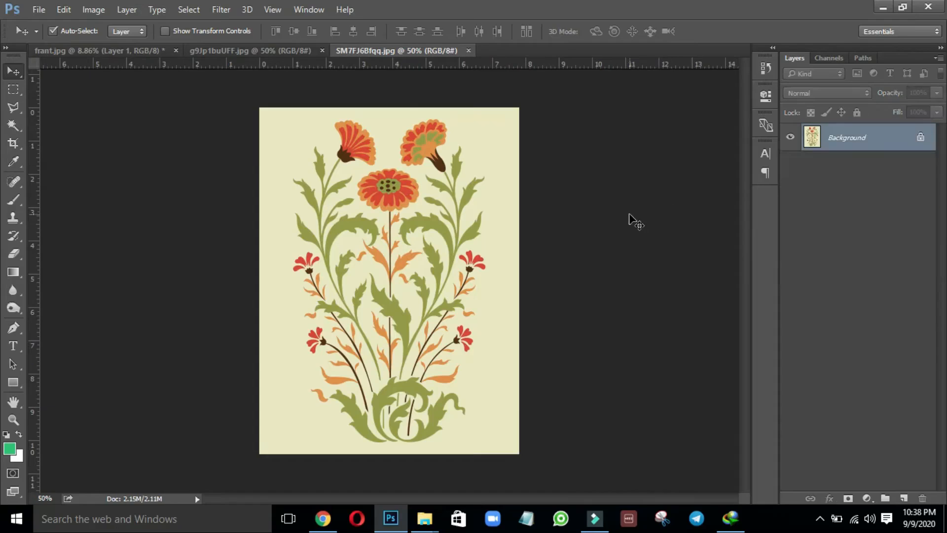
{"action": "left_click_drag", "start_coordinate": [375, 163], "coordinate": [469, 139]}
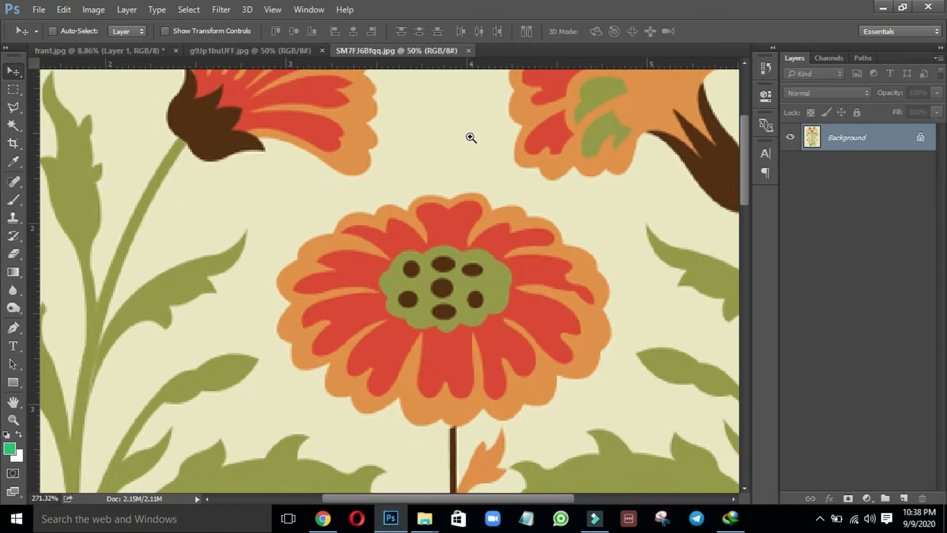
{"action": "left_click_drag", "start_coordinate": [198, 96], "coordinate": [504, 347]}
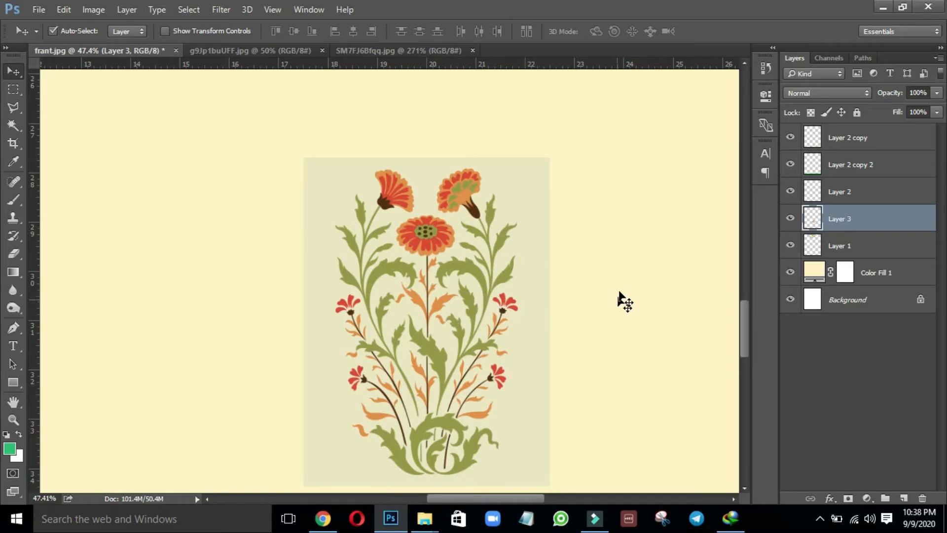
Recolour Color Fill 1 to eae8c2 sampled from the plant artwork's background, and move the plant just above the middle of the hem border.
{"action": "double_click", "coordinate": [808, 273]}
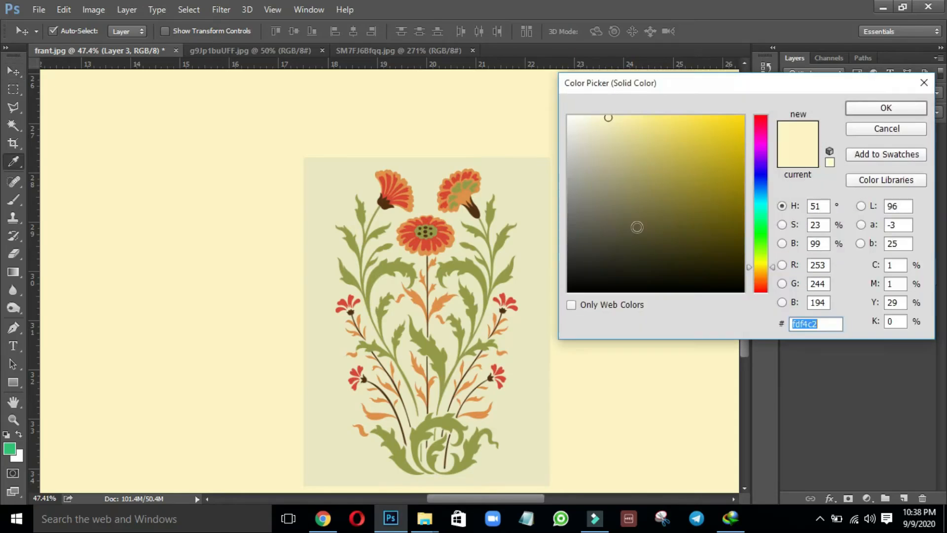
{"action": "left_click", "coordinate": [531, 185]}
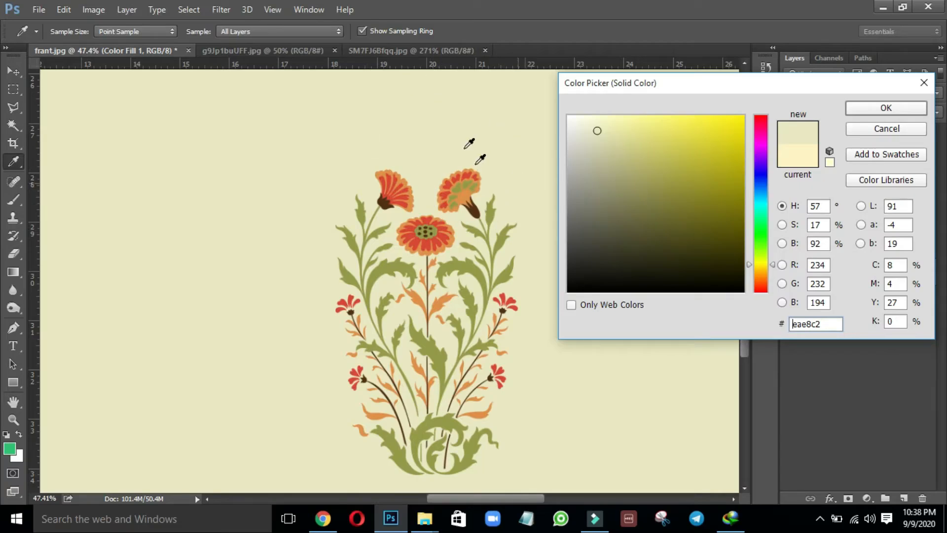
{"action": "key", "text": "Return"}
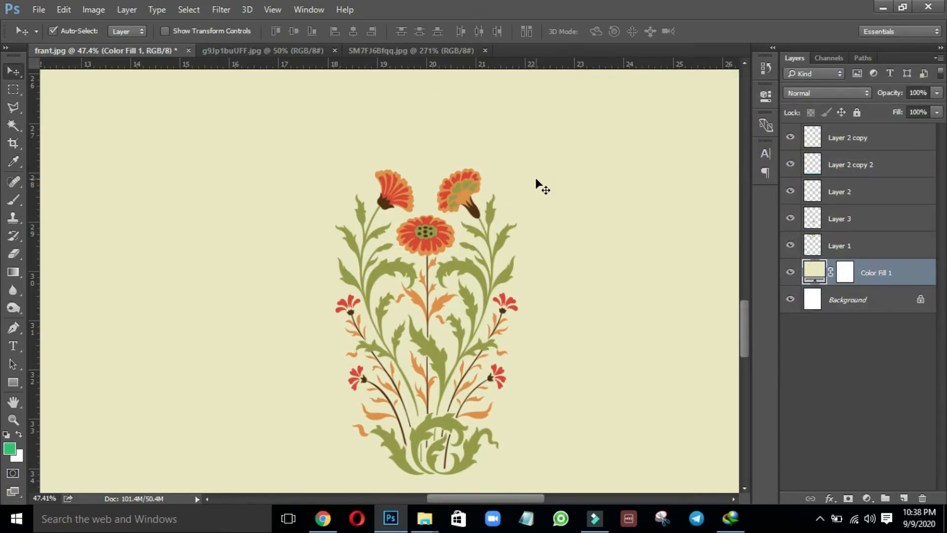
{"action": "key", "text": "ctrl+0"}
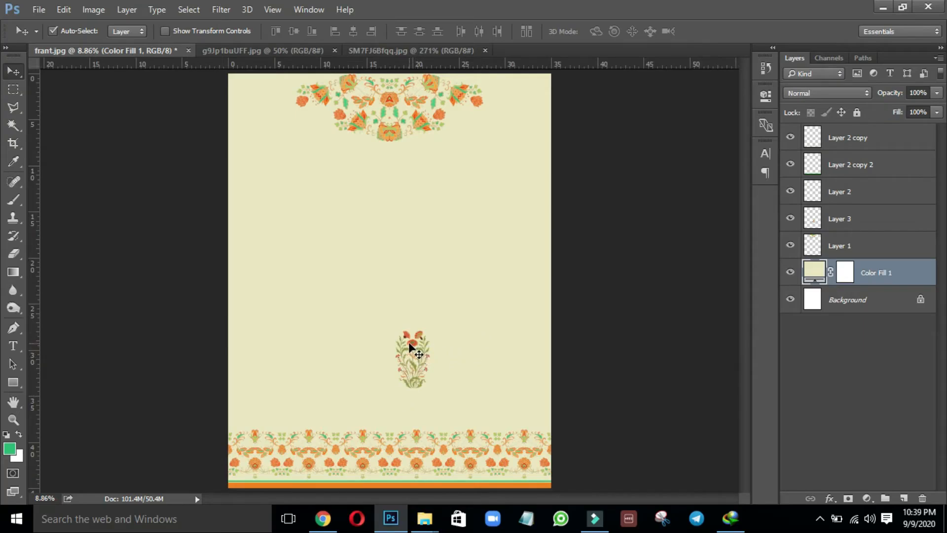
{"action": "left_click_drag", "start_coordinate": [409, 343], "coordinate": [387, 387]}
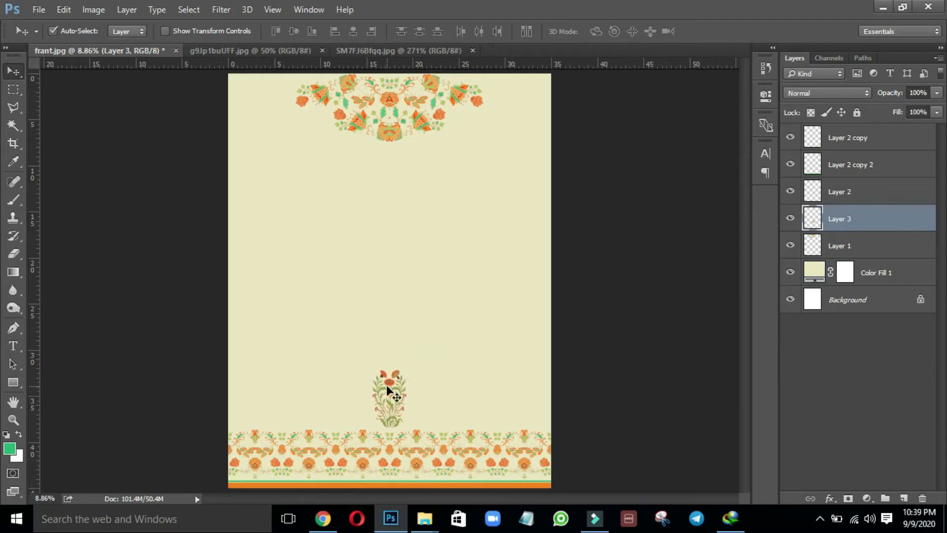
Duplicate the thin green stripe and place the copy along the upper edge of the floral hem border.
{"action": "left_click_drag", "start_coordinate": [359, 440], "coordinate": [423, 426]}
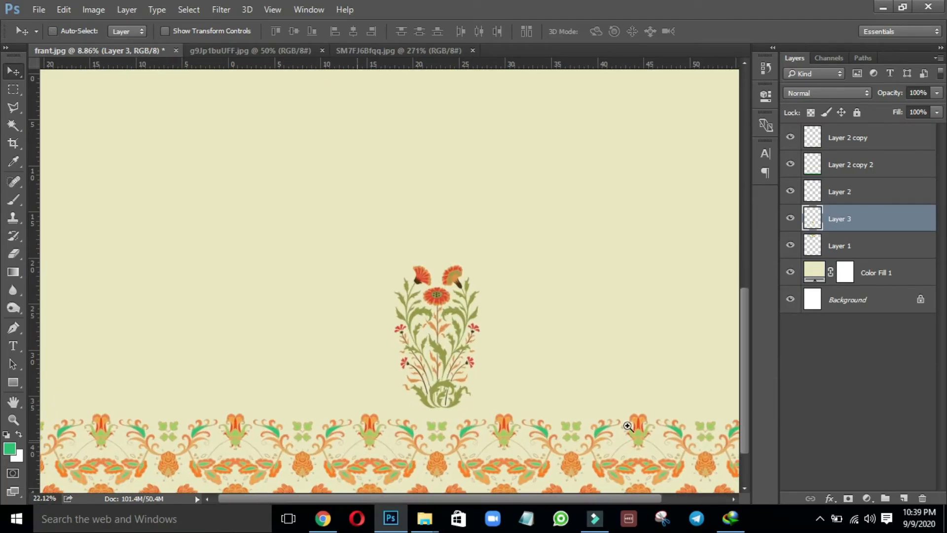
{"action": "left_click_drag", "start_coordinate": [744, 381], "coordinate": [747, 398]}
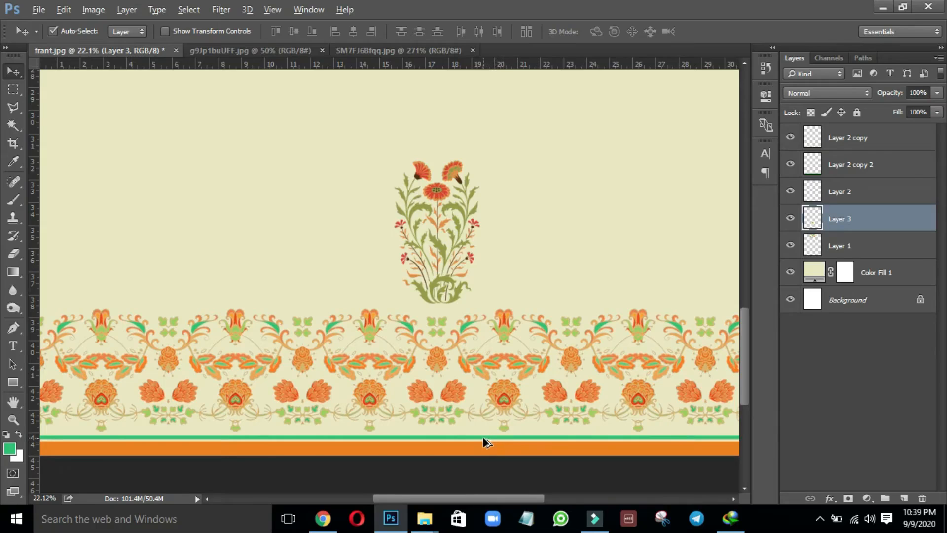
{"action": "left_click_drag", "start_coordinate": [483, 437], "coordinate": [462, 310]}
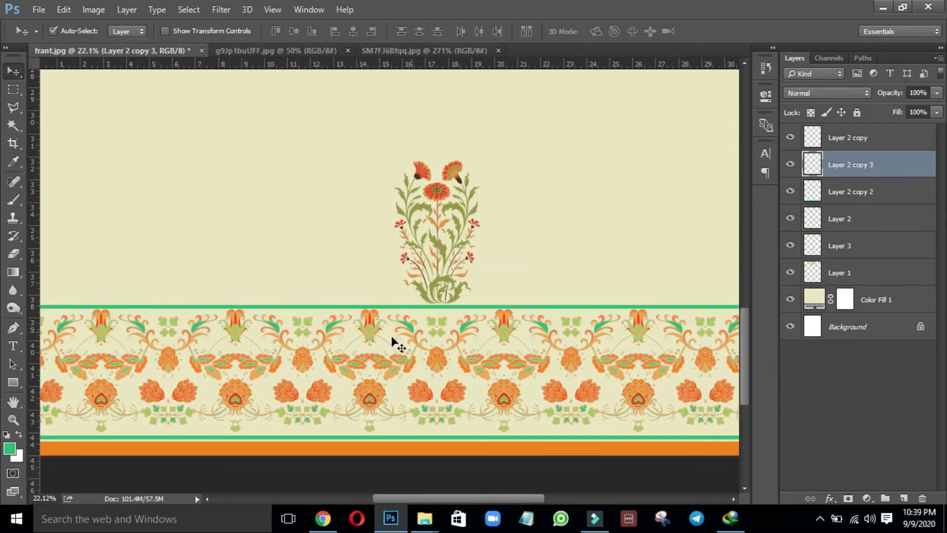
Move the plant clear of the upper green stripe, nudge the stripe slightly up, and reduce its height to about 0.1 in.
{"action": "left_click_drag", "start_coordinate": [410, 307], "coordinate": [478, 305]}
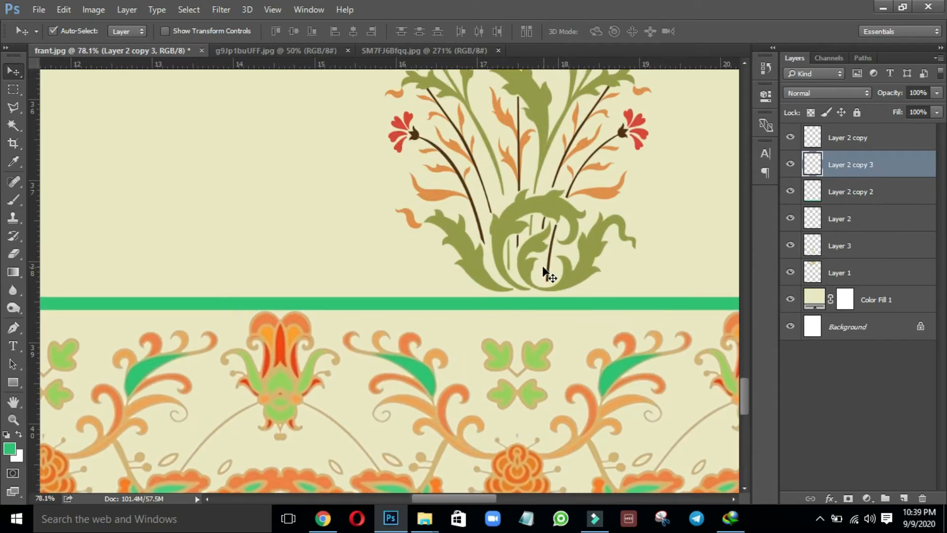
{"action": "left_click_drag", "start_coordinate": [530, 271], "coordinate": [529, 206]}
{"action": "left_click", "coordinate": [532, 302]}
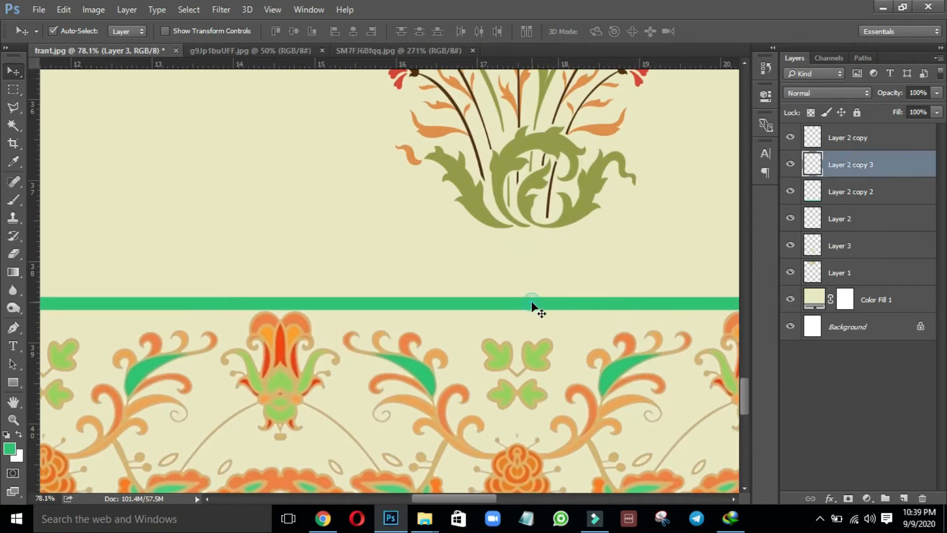
{"action": "key", "text": "Up"}
{"action": "key", "text": "Up"}
{"action": "key", "text": "Up"}
{"action": "key", "text": "Up"}
{"action": "key", "text": "Up"}
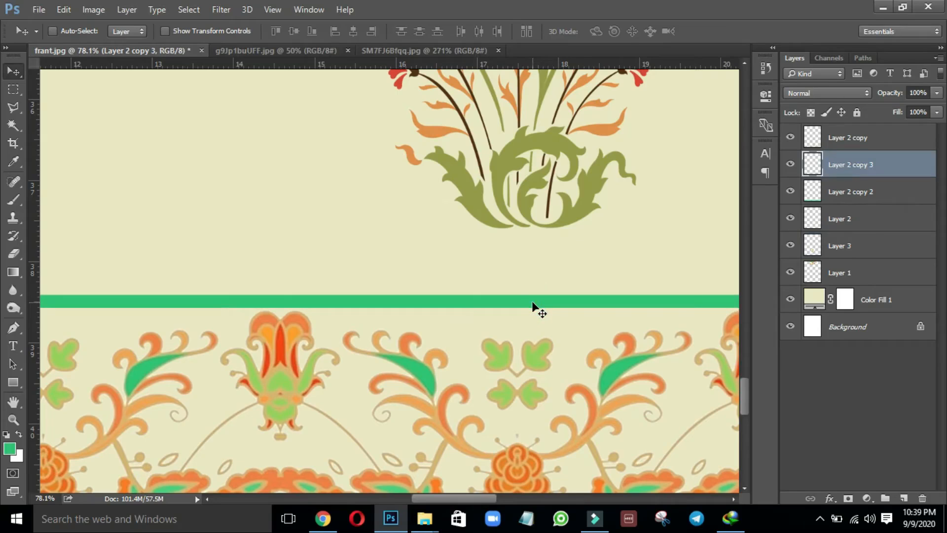
{"action": "key", "text": "ctrl+t"}
{"action": "left_click_drag", "start_coordinate": [518, 295], "coordinate": [517, 298]}
{"action": "key", "text": "Return"}
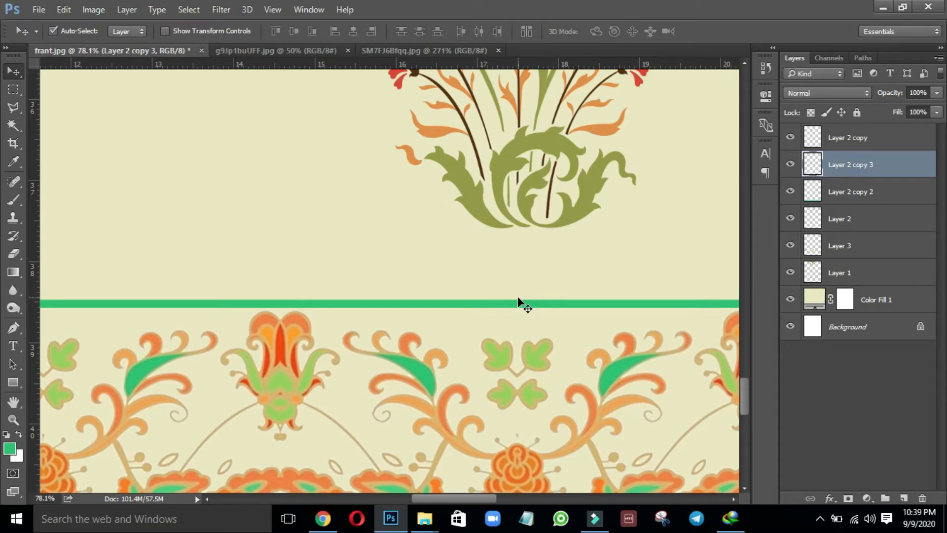
Move the plant back down to just above the green stripe and centre it horizontally on the canvas.
{"action": "left_click_drag", "start_coordinate": [538, 170], "coordinate": [532, 224]}
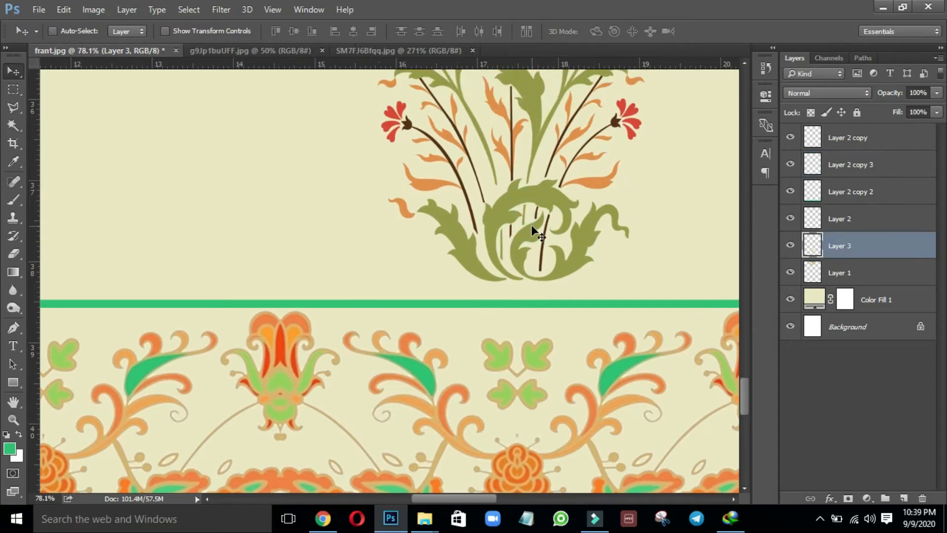
{"action": "key", "text": "ctrl+0"}
{"action": "key", "text": "ctrl+a"}
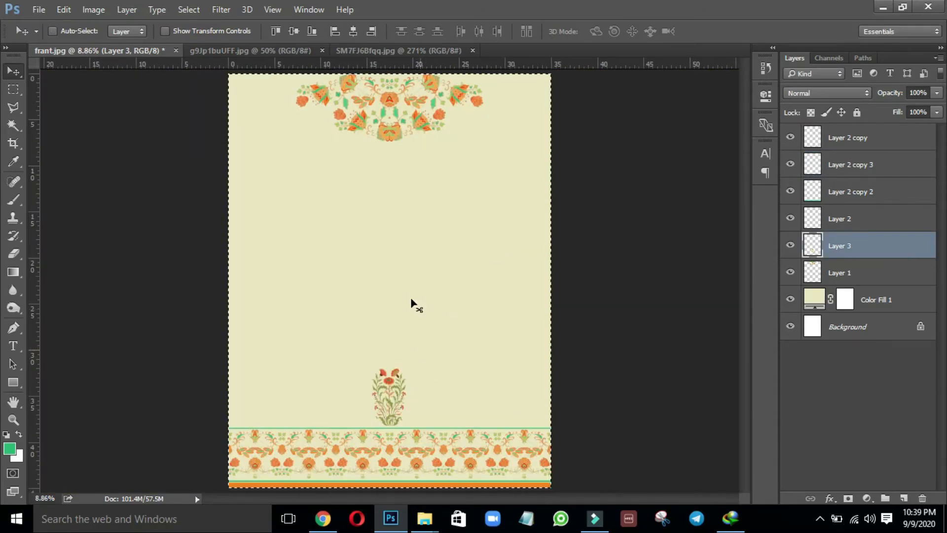
{"action": "left_click", "coordinate": [353, 31], "text": "ctrl"}
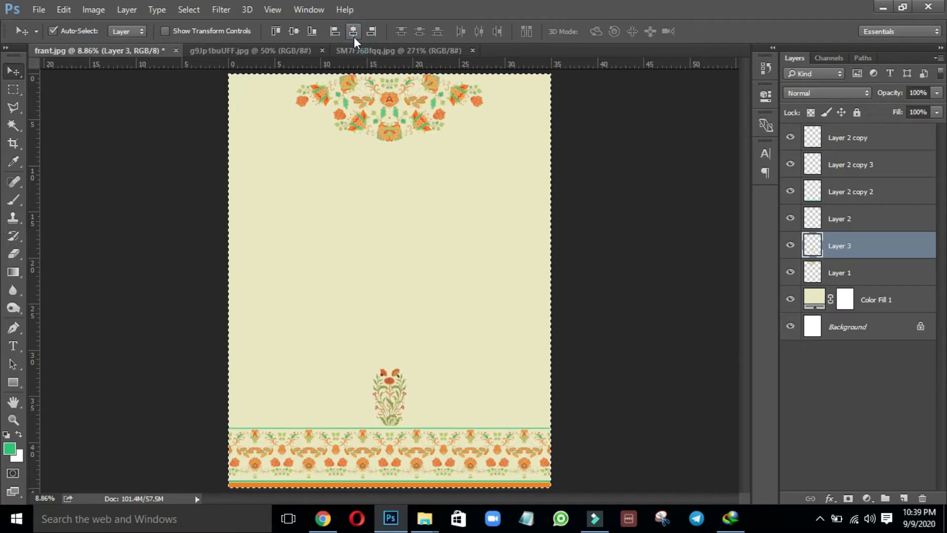
{"action": "key", "text": "ctrl+d"}
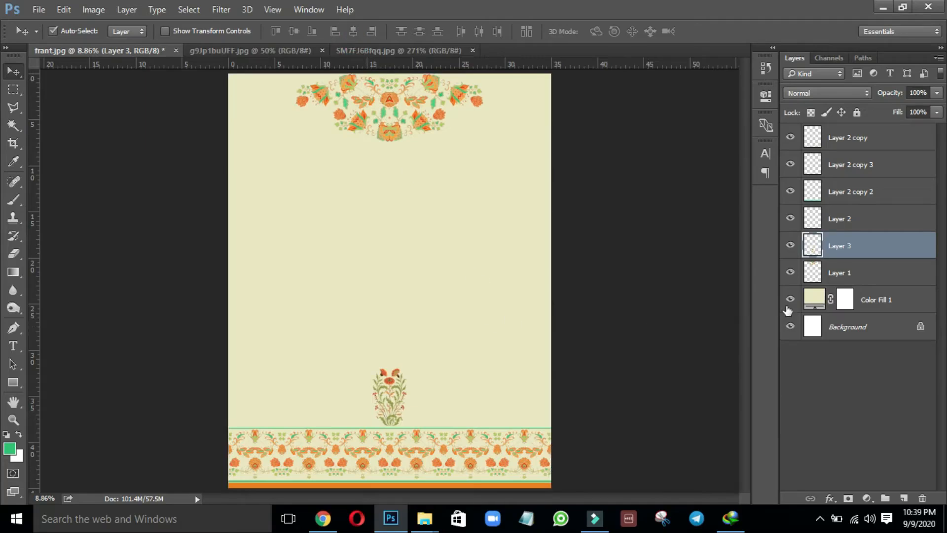
Hide Color Fill 1, remove the plant layer's beige background with the Magic Wand, and show the fill again.
{"action": "left_click", "coordinate": [791, 299]}
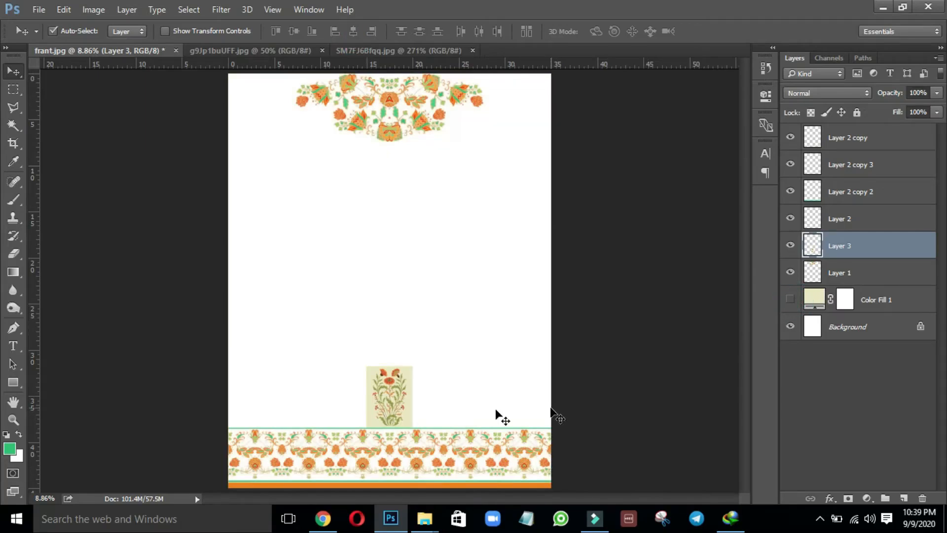
{"action": "left_click_drag", "start_coordinate": [370, 427], "coordinate": [765, 283]}
{"action": "key", "text": "w"}
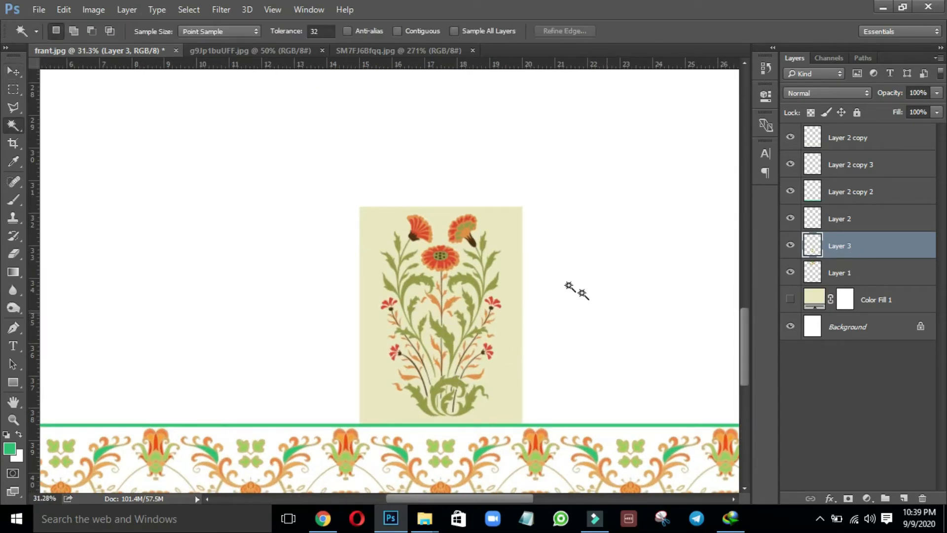
{"action": "left_click", "coordinate": [507, 247]}
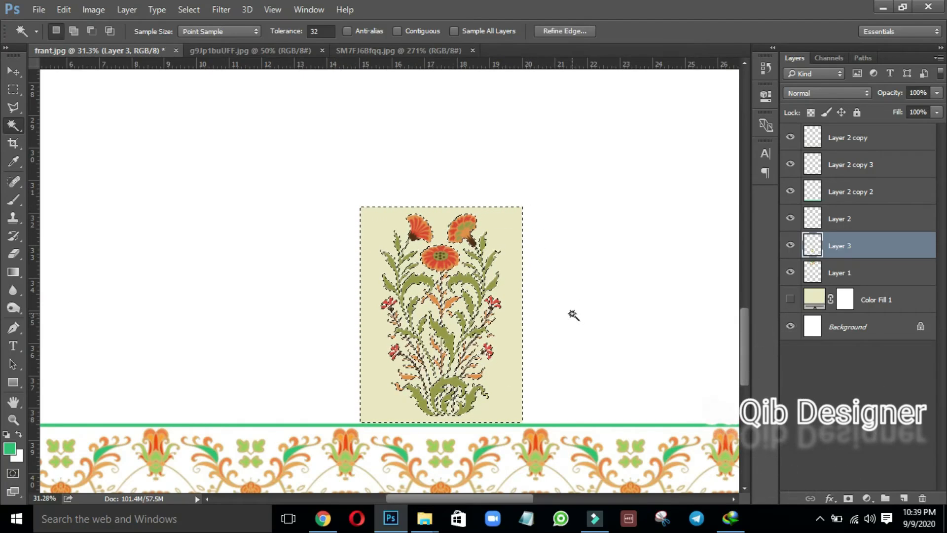
{"action": "key", "text": "Delete"}
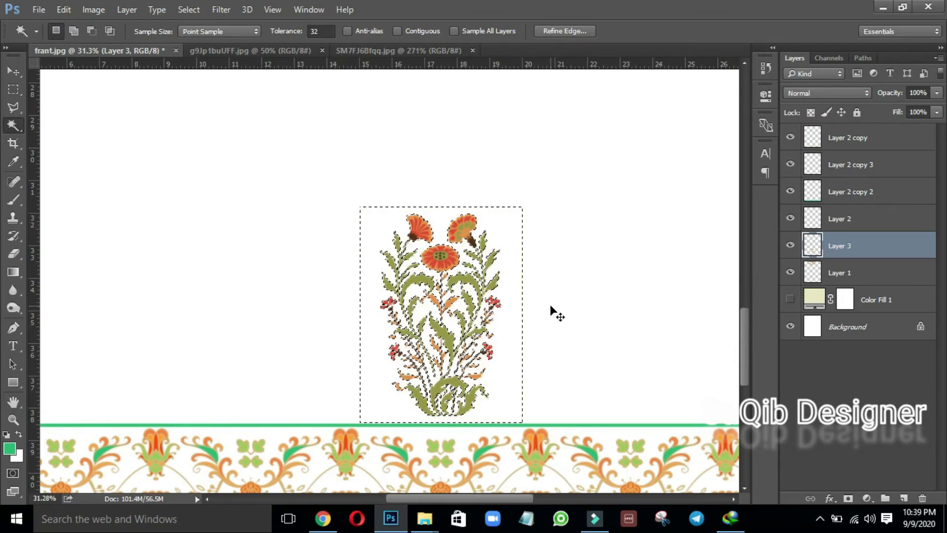
{"action": "key", "text": "ctrl+d"}
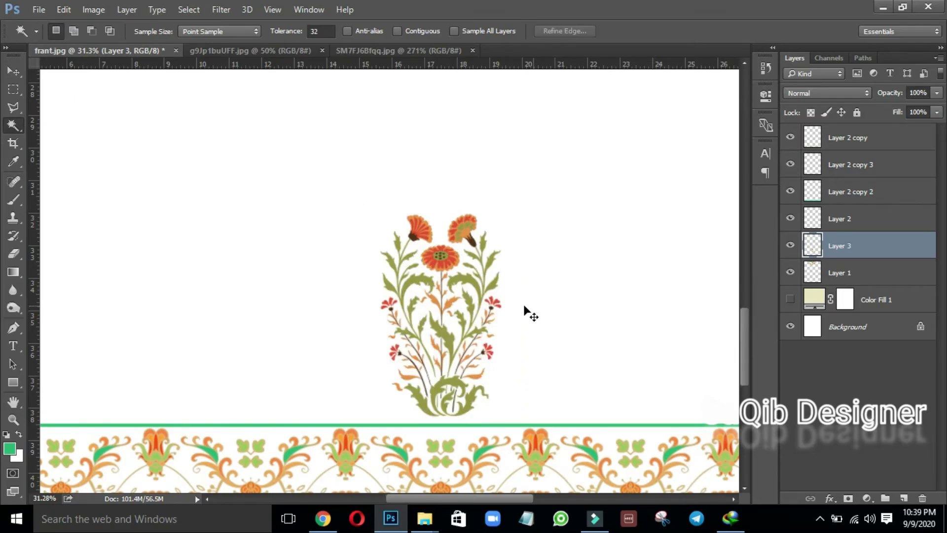
{"action": "left_click", "coordinate": [789, 299]}
{"action": "key", "text": "ctrl+0"}
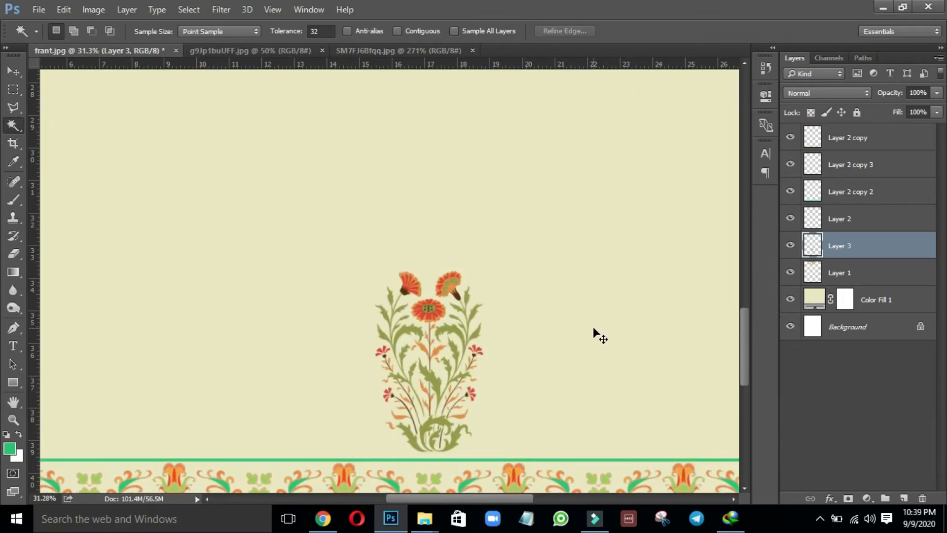
{"action": "key", "text": "v"}
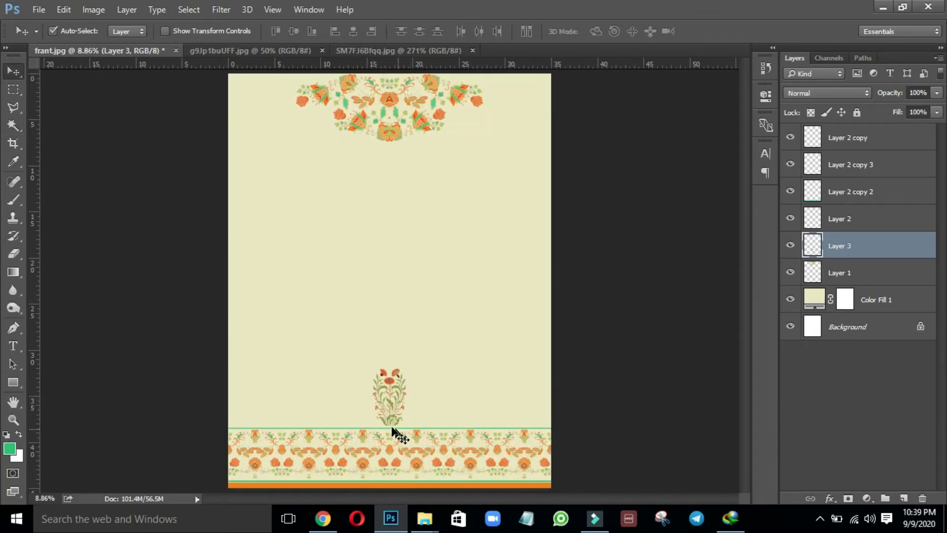
{"action": "key", "text": "ctrl+t"}
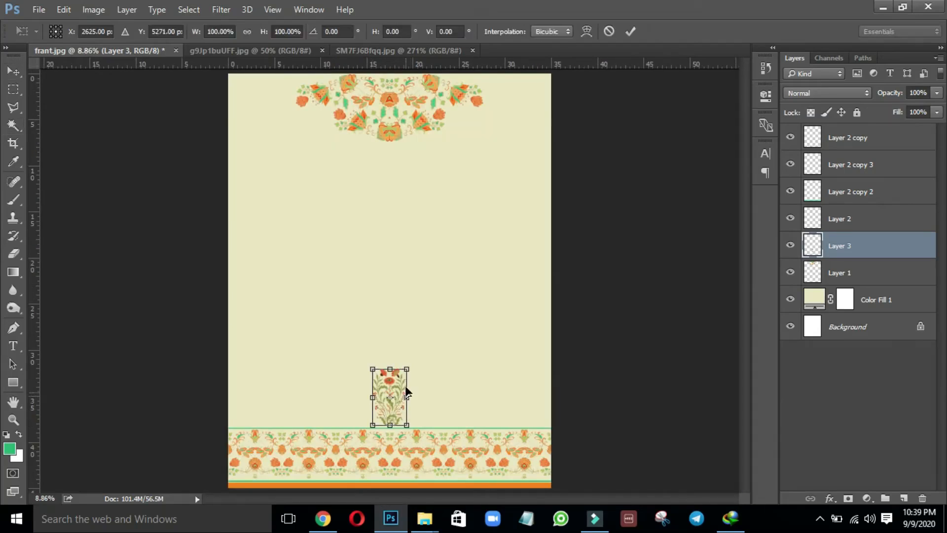
{"action": "mouse_move", "coordinate": [407, 367]}
{"action": "left_mouse_down"}
{"action": "mouse_move", "coordinate": [418, 347]}
{"action": "mouse_move", "coordinate": [394, 356]}
{"action": "left_mouse_up"}
{"action": "key", "text": "Return"}
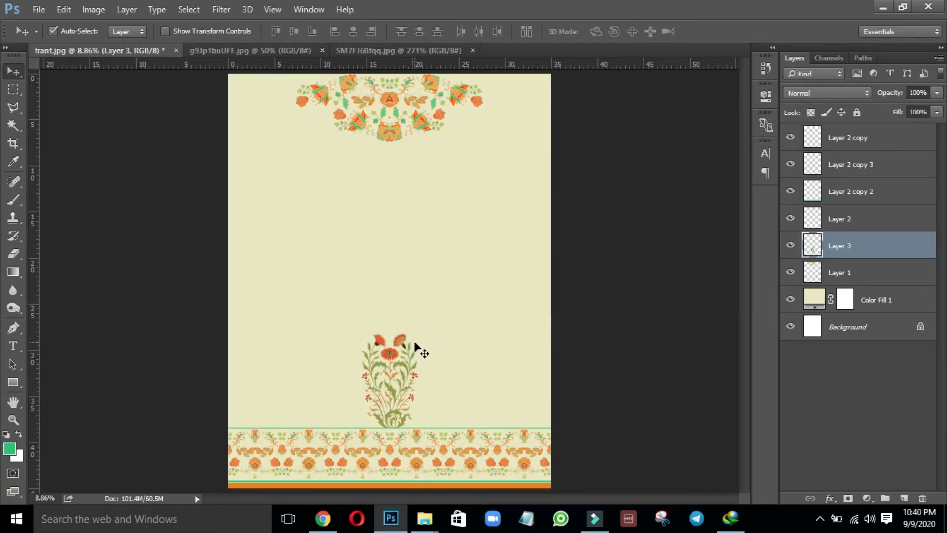
{"action": "left_click_drag", "start_coordinate": [391, 354], "coordinate": [443, 363]}
{"action": "key", "text": "ctrl+z"}
{"action": "key", "text": "ctrl+alt+z"}
Duplicate the plant just right of the original and enlarge the copy to about 8.2 in tall, standing on the green stripe.
{"action": "left_click", "coordinate": [390, 378]}
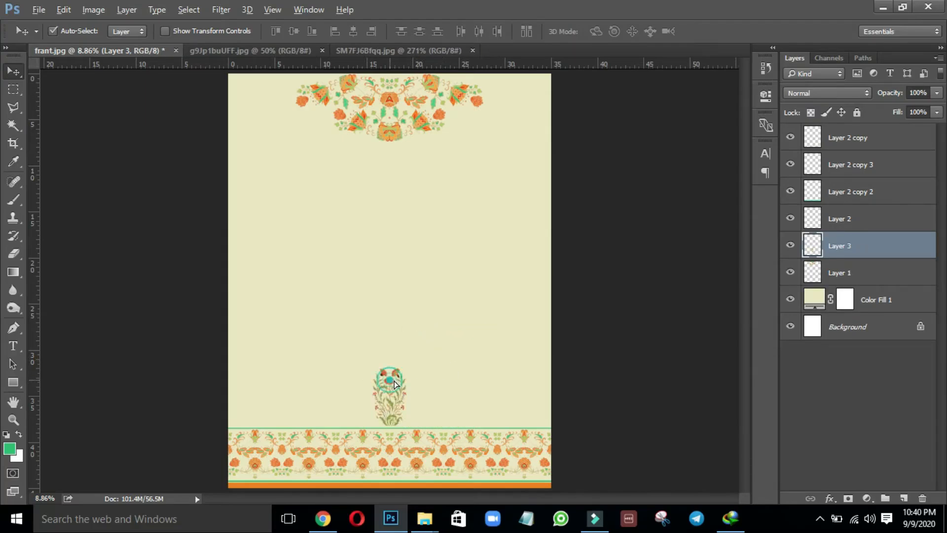
{"action": "left_click_drag", "start_coordinate": [394, 384], "coordinate": [439, 363]}
{"action": "key", "text": "ctrl+t"}
{"action": "key", "text": "Return"}
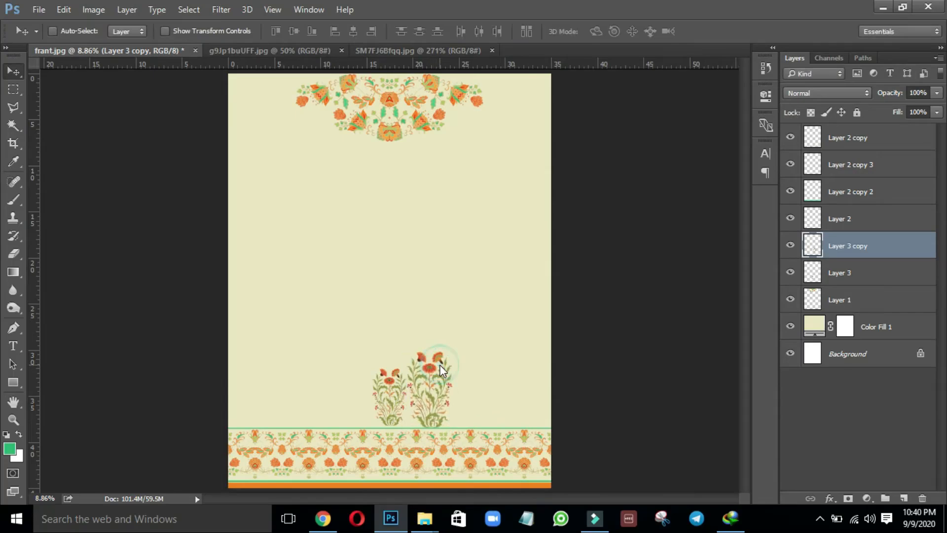
{"action": "left_click_drag", "start_coordinate": [382, 387], "coordinate": [448, 382]}
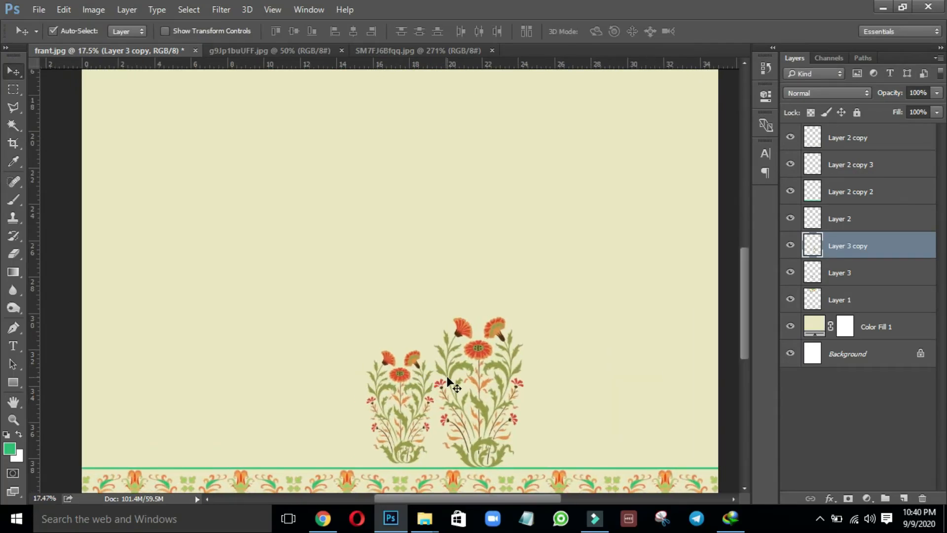
Delete the smaller plant and repeat the larger one into a row of three running from the canvas centre towards the right edge.
{"action": "key", "text": "ctrl+0"}
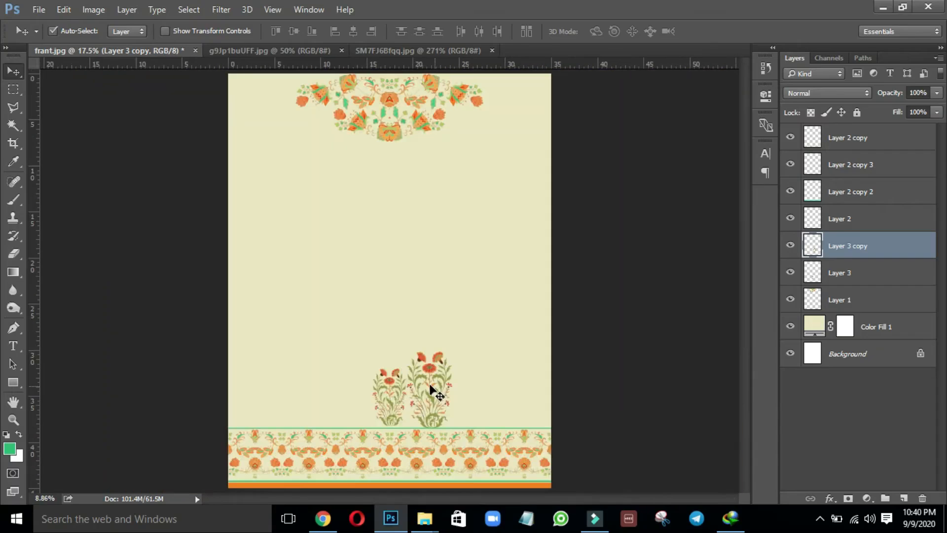
{"action": "left_click", "coordinate": [389, 380]}
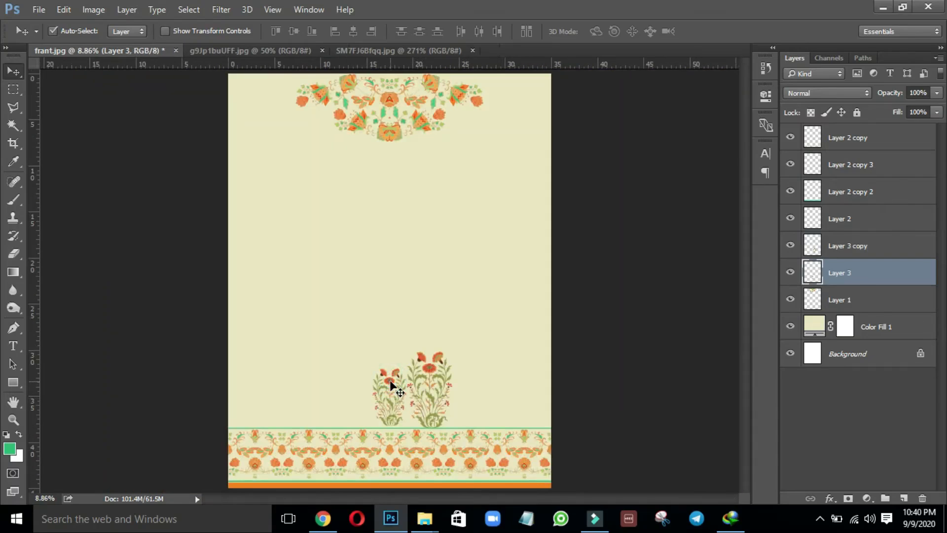
{"action": "key", "text": "Delete"}
{"action": "left_click_drag", "start_coordinate": [429, 368], "coordinate": [478, 366]}
{"action": "left_click_drag", "start_coordinate": [409, 398], "coordinate": [693, 397]}
Align the bottom edges of the three plants and shift them so they stand just above the green stripe.
{"action": "scroll", "coordinate": [740, 376], "scroll_direction": "down", "scroll_amount": 4}
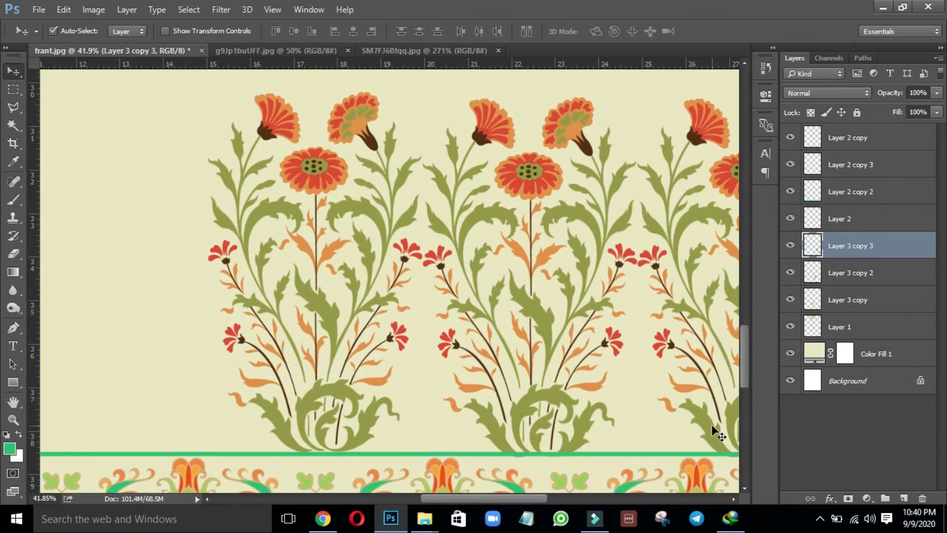
{"action": "left_click", "coordinate": [858, 300], "text": "shift"}
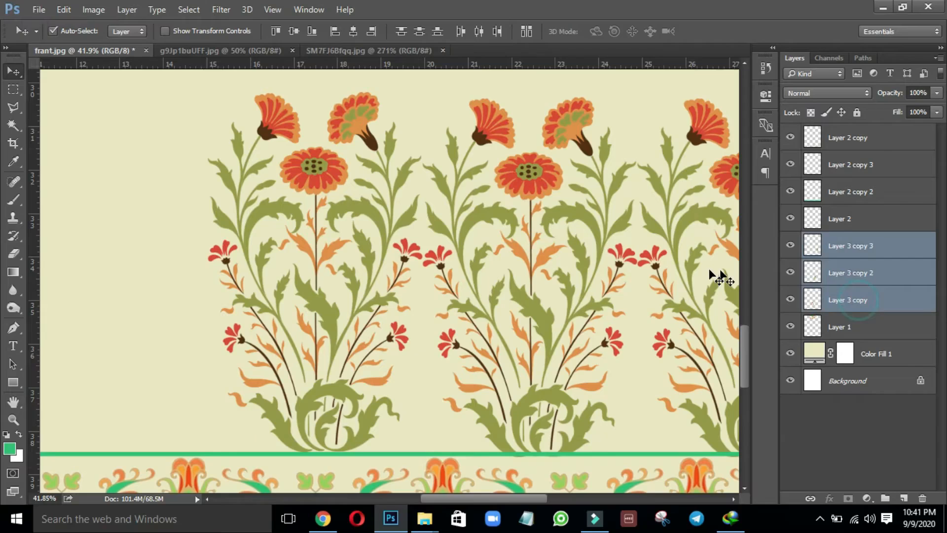
{"action": "left_click", "coordinate": [311, 32]}
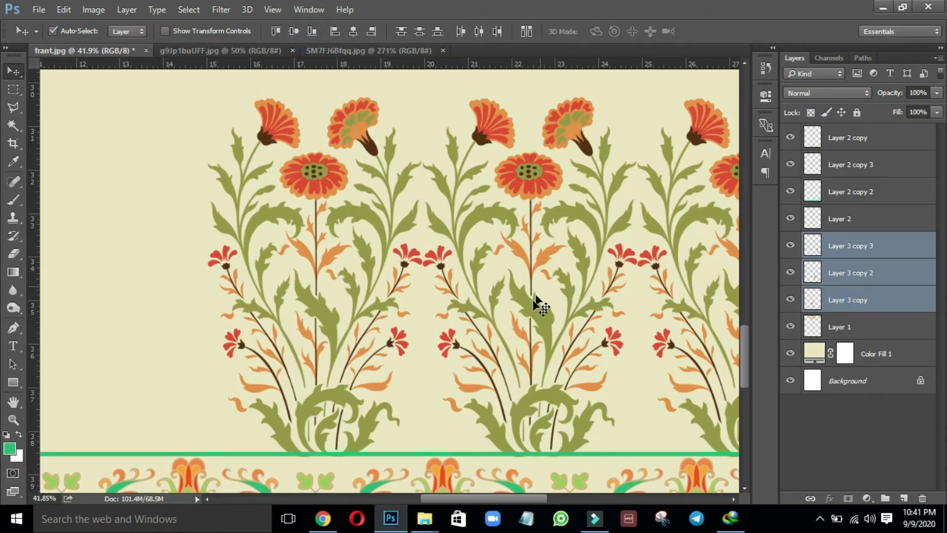
{"action": "left_click_drag", "start_coordinate": [533, 299], "coordinate": [532, 289]}
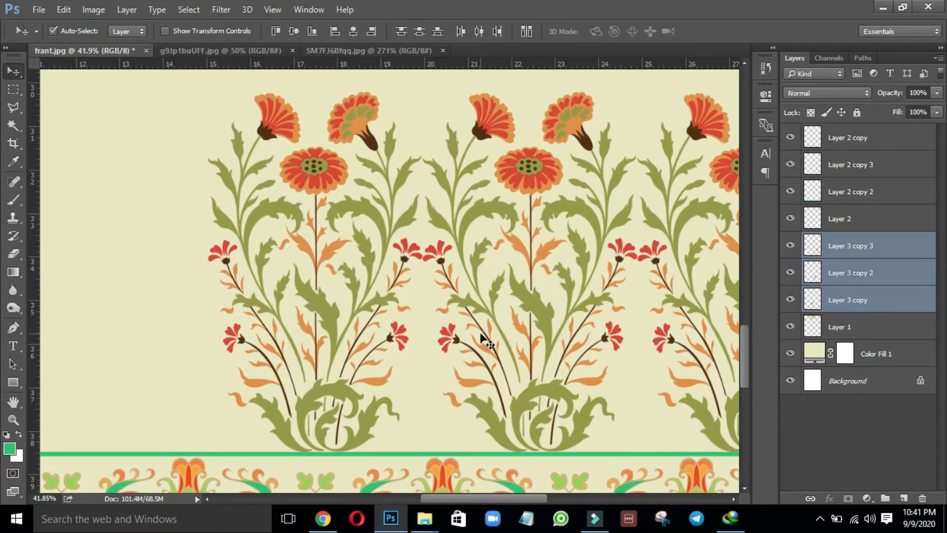
{"action": "key", "text": "ctrl+z"}
{"action": "key", "text": "ctrl+0"}
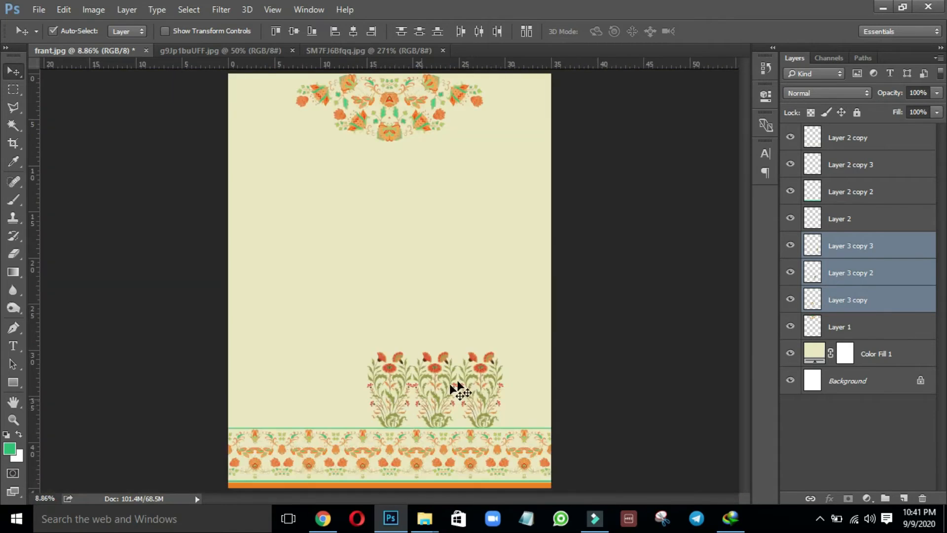
Duplicate the three plants leftwards to the canvas's left edge, and add one more copy at the right end for a row of seven.
{"action": "mouse_move", "coordinate": [436, 364]}
{"action": "left_mouse_down"}
{"action": "mouse_move", "coordinate": [300, 357]}
{"action": "mouse_move", "coordinate": [298, 371]}
{"action": "mouse_move", "coordinate": [438, 378]}
{"action": "mouse_move", "coordinate": [451, 370]}
{"action": "mouse_move", "coordinate": [434, 373]}
{"action": "left_mouse_up"}
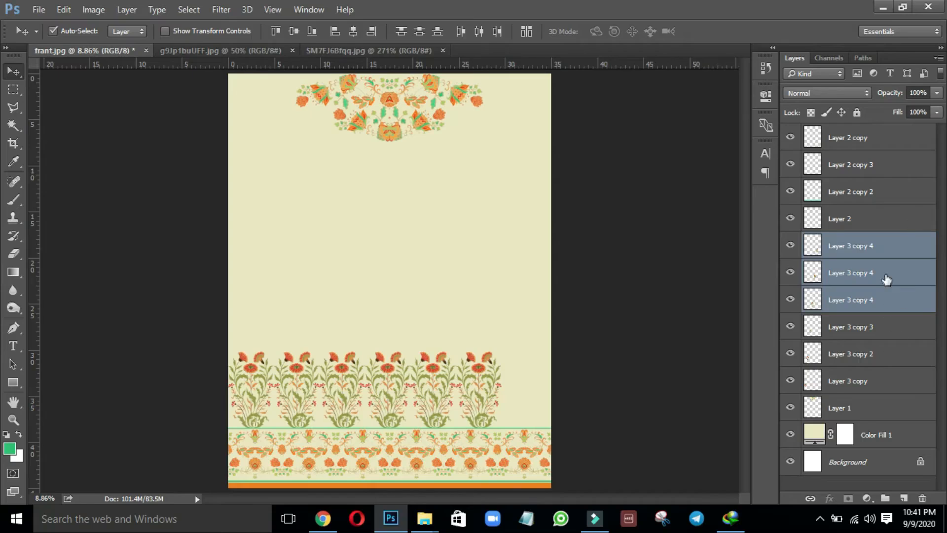
{"action": "left_click", "coordinate": [575, 378]}
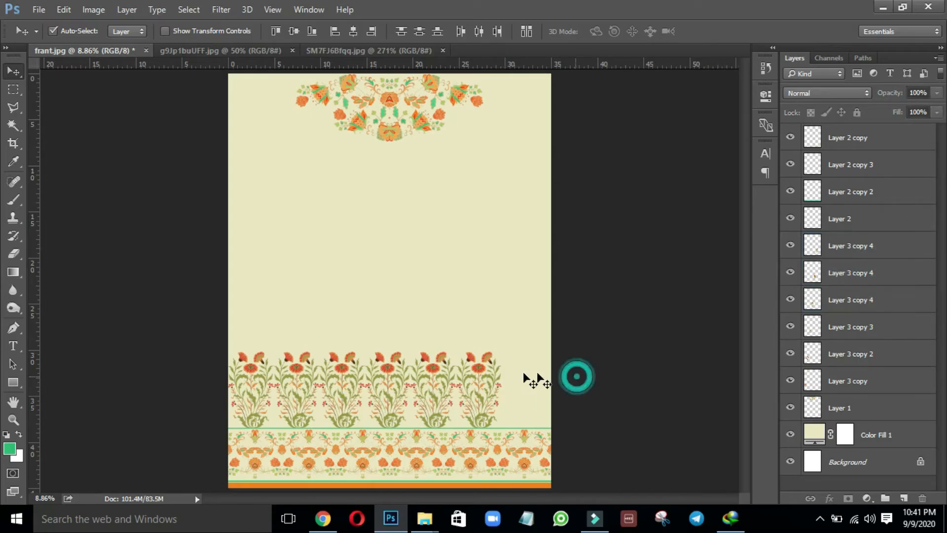
{"action": "left_click_drag", "start_coordinate": [477, 370], "coordinate": [521, 367]}
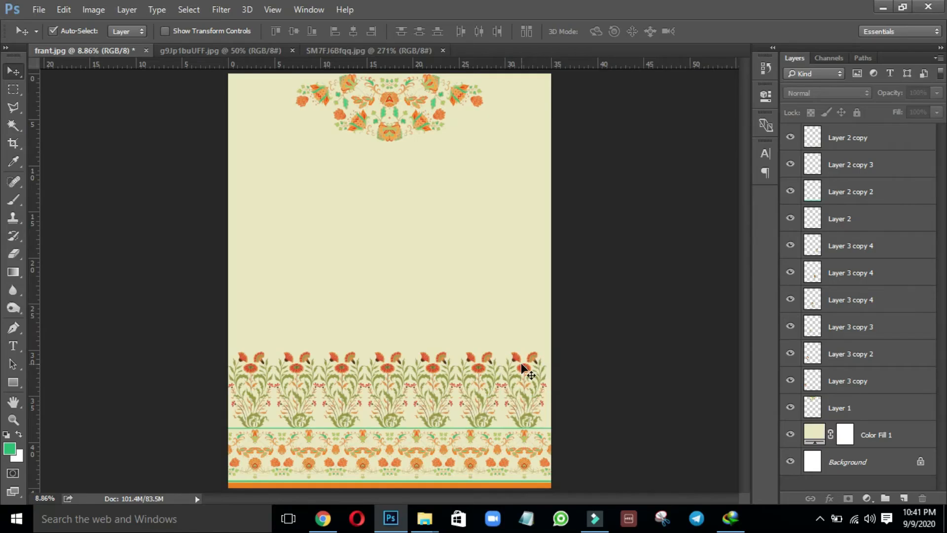
Lock Color Fill 1, then enlarge the whole row of seven plants so it spans the full canvas width.
{"action": "left_click", "coordinate": [497, 295]}
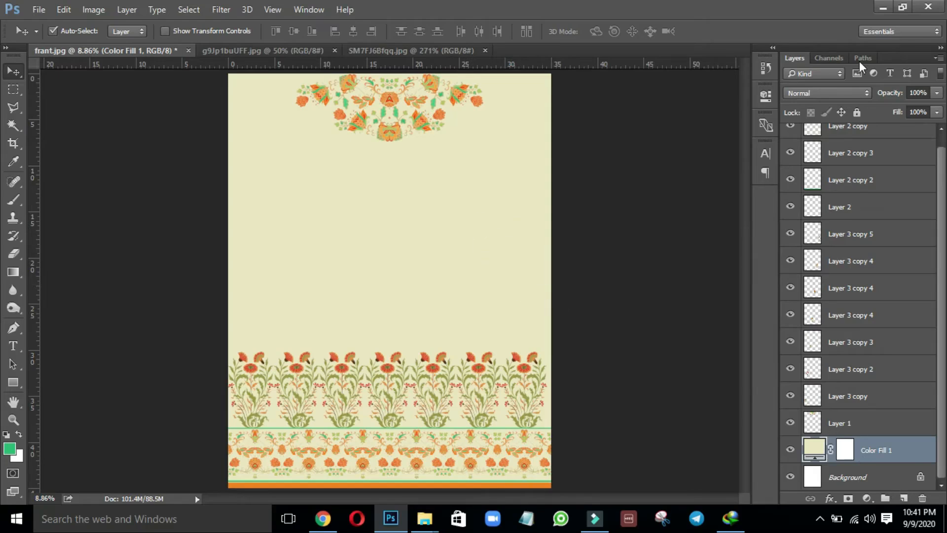
{"action": "left_click", "coordinate": [855, 113]}
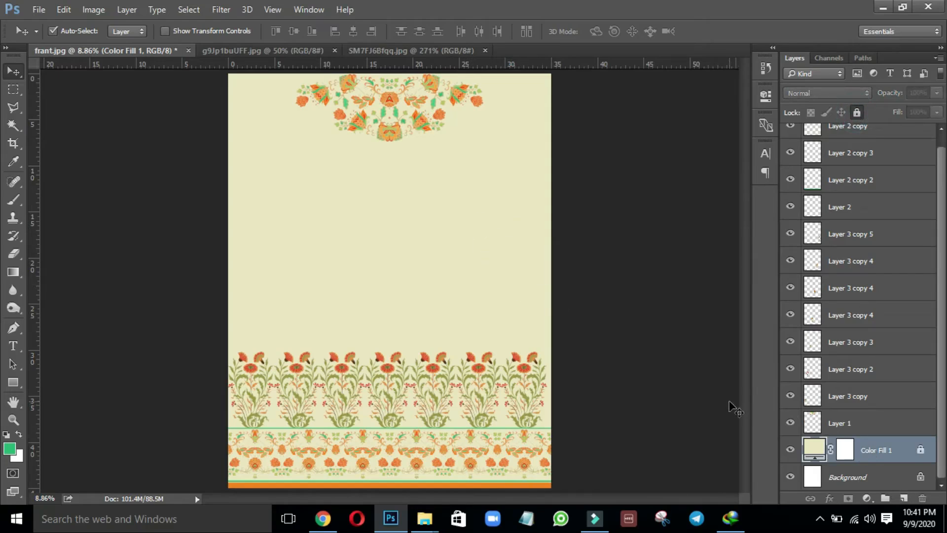
{"action": "left_click_drag", "start_coordinate": [576, 371], "coordinate": [501, 370]}
{"action": "left_click_drag", "start_coordinate": [430, 371], "coordinate": [219, 370]}
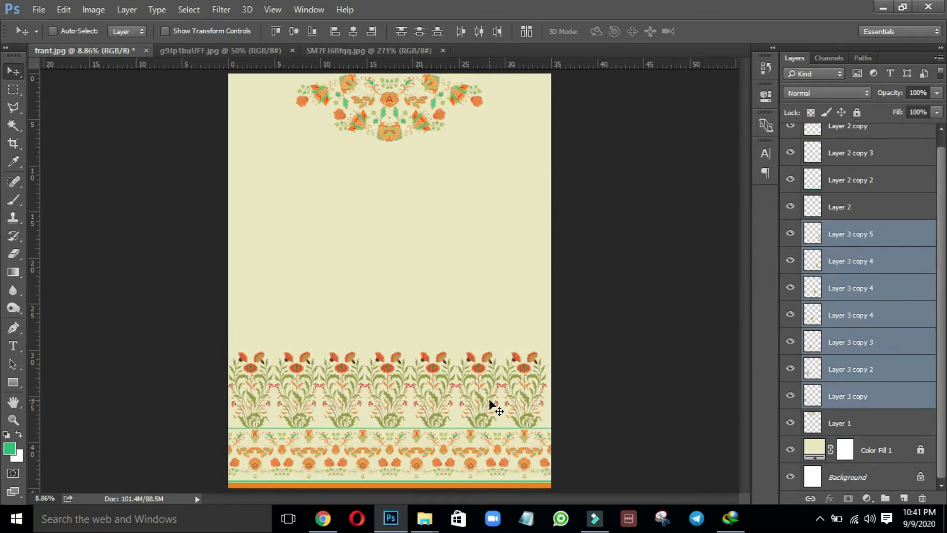
{"action": "key", "text": "ctrl+t"}
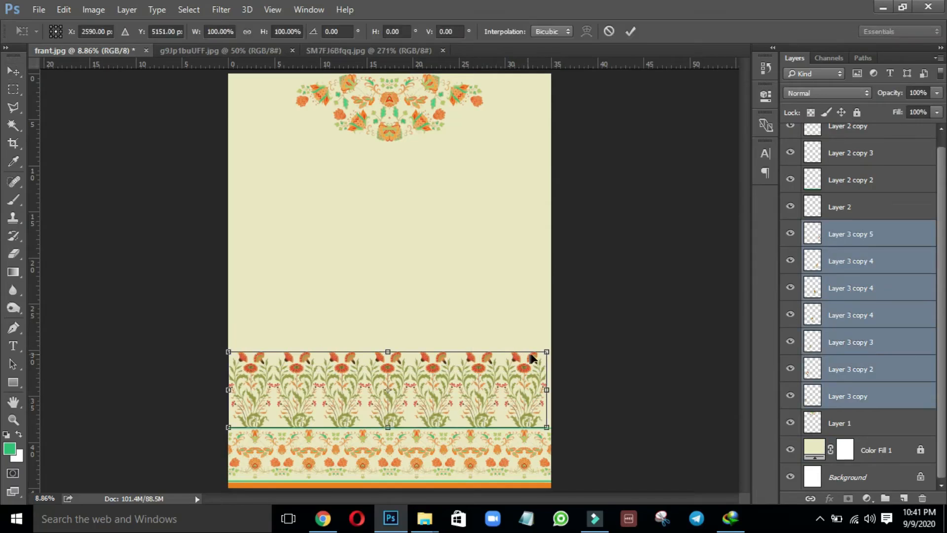
{"action": "left_click_drag", "start_coordinate": [537, 339], "coordinate": [636, 339]}
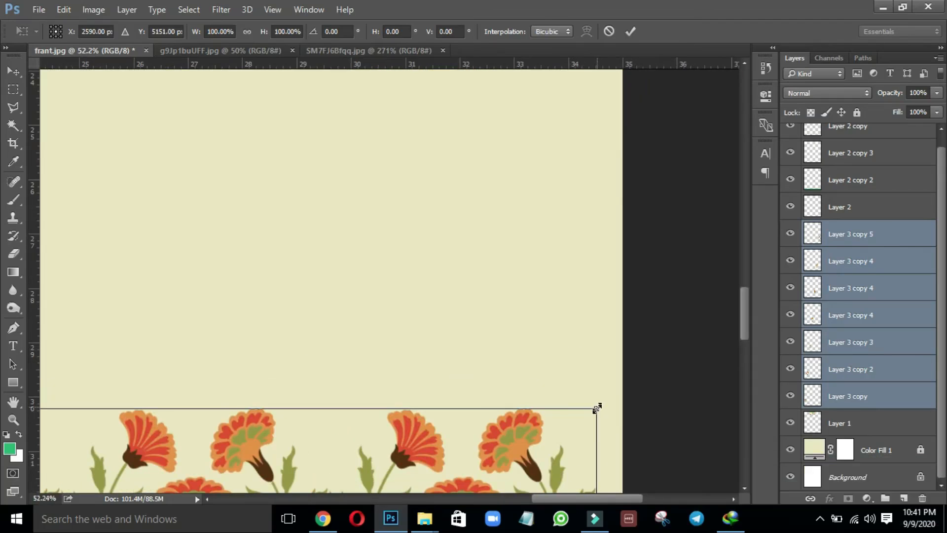
{"action": "left_click_drag", "start_coordinate": [596, 409], "coordinate": [621, 399]}
{"action": "key", "text": "Return"}
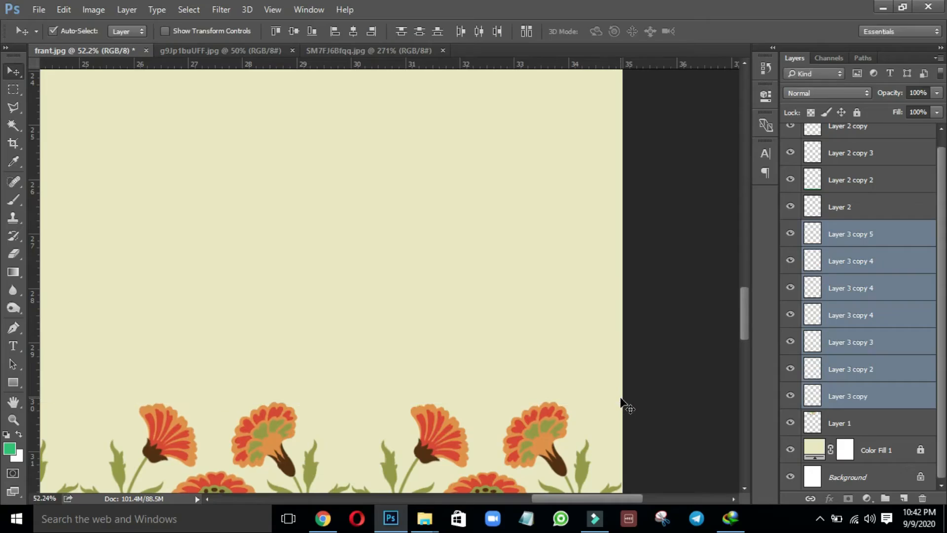
Distribute the seven plants evenly by their horizontal centres and check the spacing between them up close.
{"action": "key", "text": "ctrl+0"}
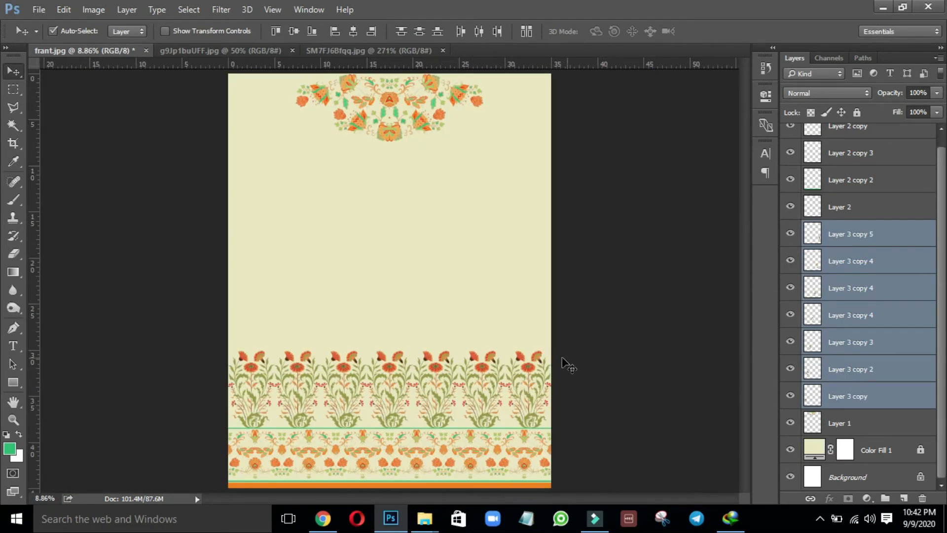
{"action": "left_click_drag", "start_coordinate": [597, 366], "coordinate": [202, 380]}
{"action": "left_click", "coordinate": [478, 31]}
{"action": "left_click", "coordinate": [365, 400], "text": "ctrl"}
{"action": "left_click_drag", "start_coordinate": [445, 380], "coordinate": [481, 364]}
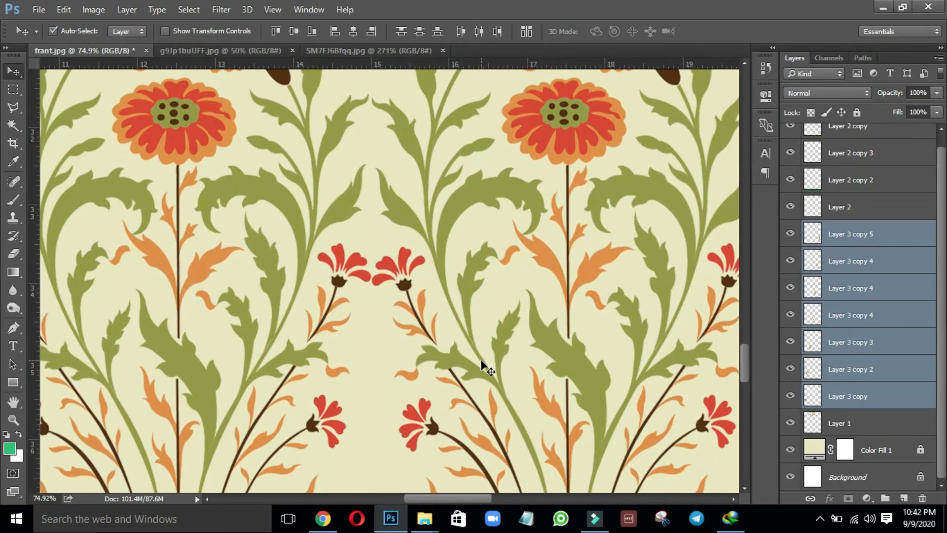
{"action": "key", "text": "ctrl+0"}
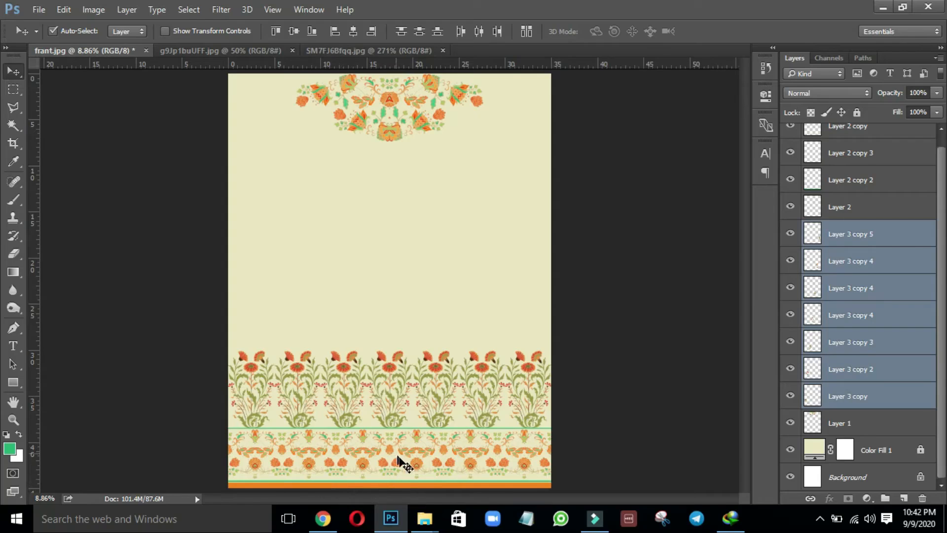
Recolour the orange band along the canvas's lower edge with the light green sampled from a leaf in the hem border.
{"action": "left_click_drag", "start_coordinate": [364, 489], "coordinate": [438, 463]}
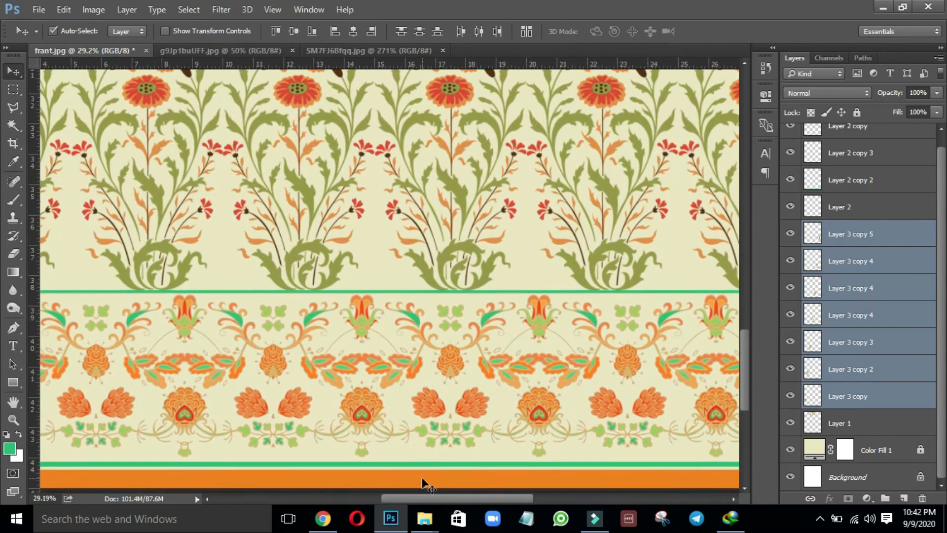
{"action": "left_click", "coordinate": [396, 479]}
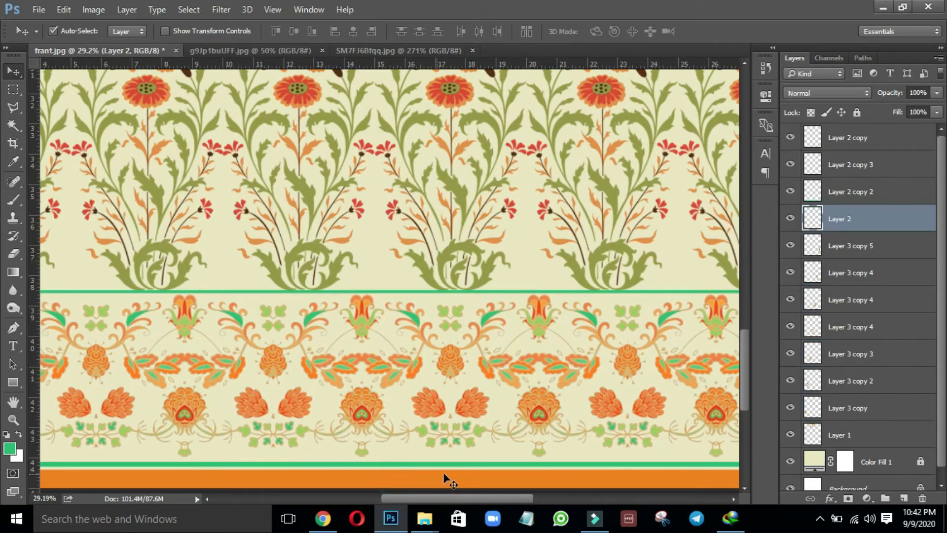
{"action": "left_click", "coordinate": [811, 215], "text": "ctrl"}
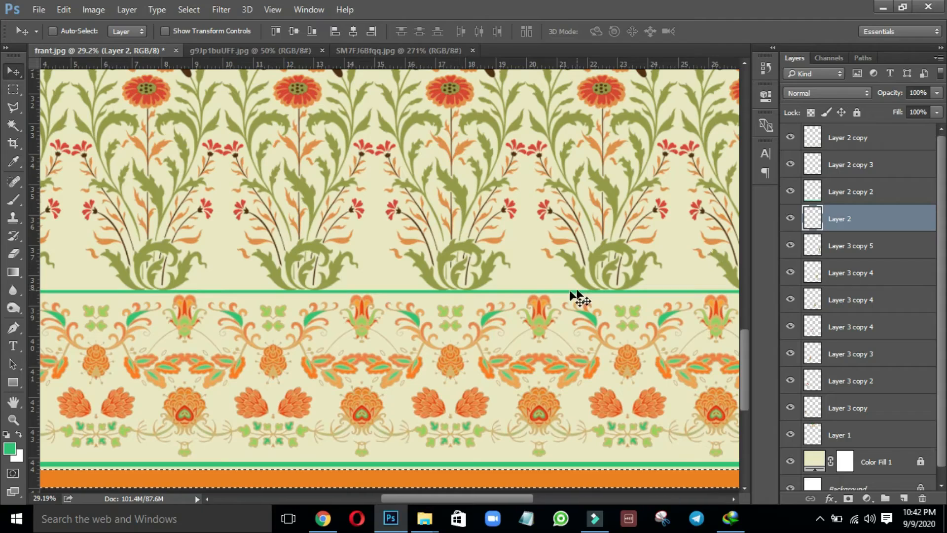
{"action": "key", "text": "i"}
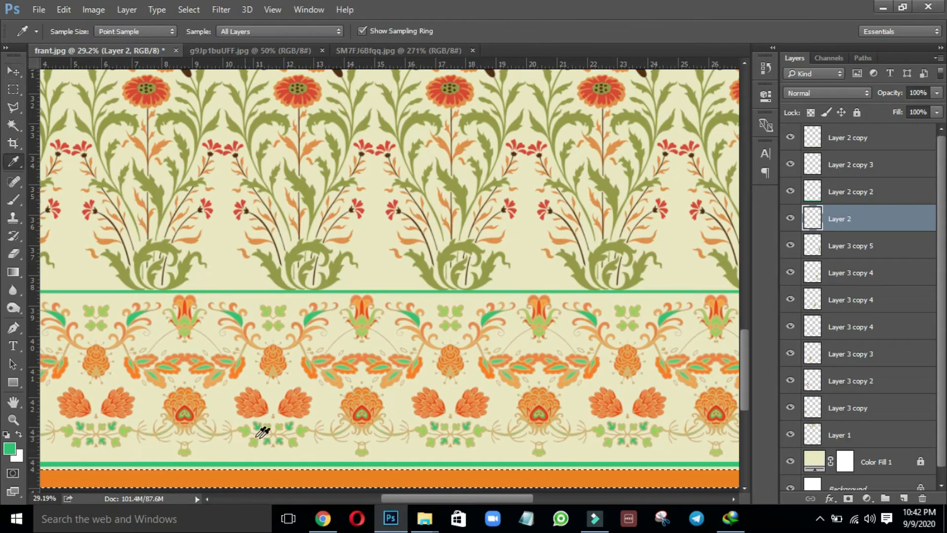
{"action": "left_click", "coordinate": [302, 428]}
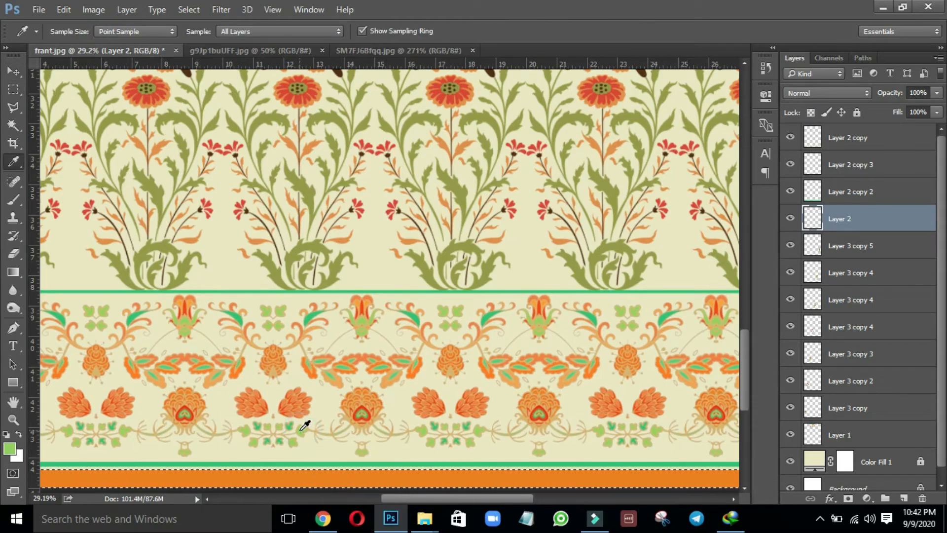
{"action": "left_click", "coordinate": [303, 425]}
{"action": "key", "text": "alt+BackSpace"}
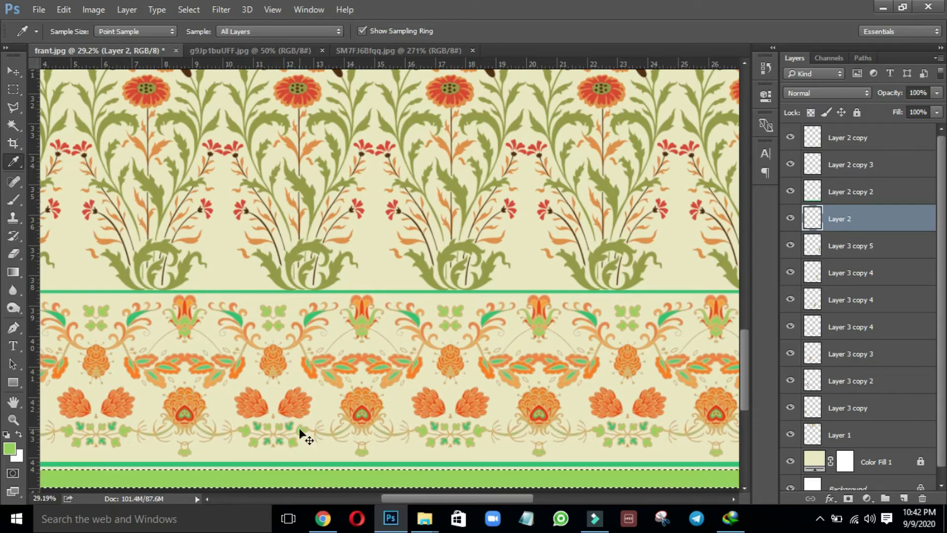
{"action": "key", "text": "ctrl+d"}
{"action": "key", "text": "ctrl+0"}
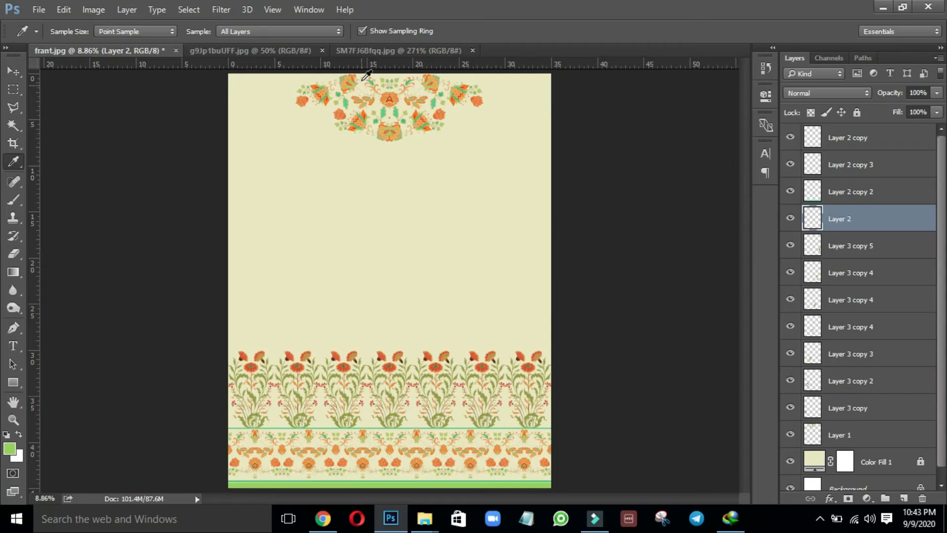
Close the source images SM7FJ6Bfqq.jpg and g9Jp1buUFF.jpg, keeping only frant.jpg open.
{"action": "left_click", "coordinate": [369, 51]}
{"action": "key", "text": "ctrl+w"}
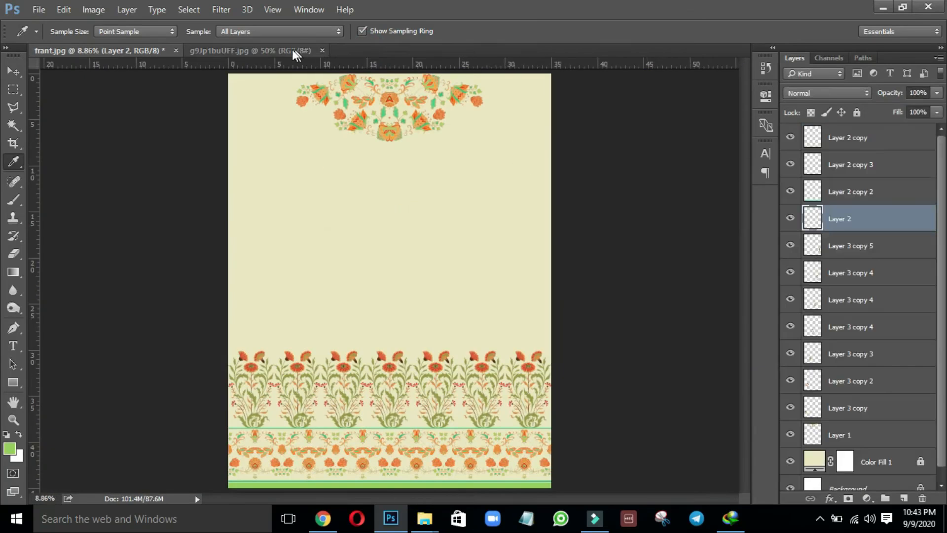
{"action": "left_click", "coordinate": [291, 49]}
{"action": "key", "text": "ctrl+w"}
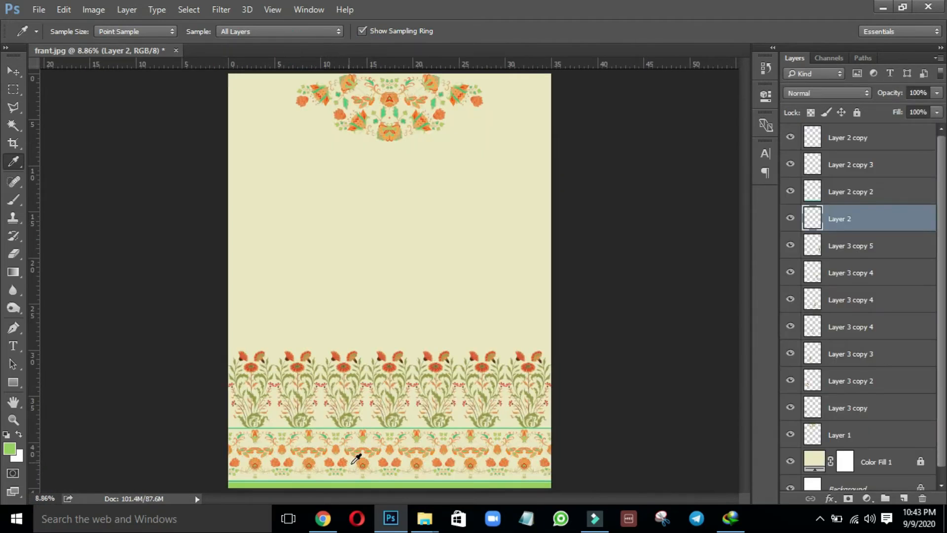
Browse the neww folder in File Explorer for a fill motif and open 8XDPegrJMa.jpg in Photoshop.
{"action": "mouse_move", "coordinate": [425, 518]}
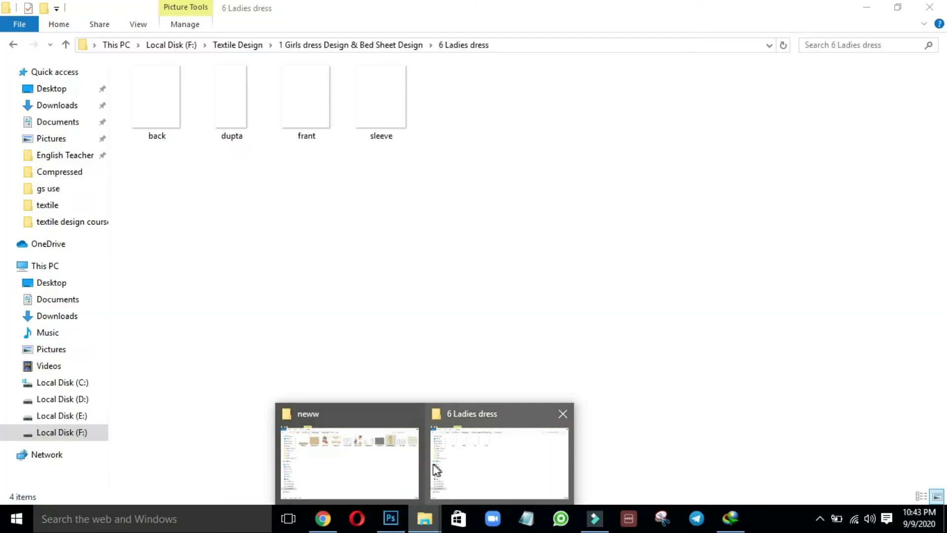
{"action": "left_click", "coordinate": [411, 460]}
{"action": "left_click", "coordinate": [452, 117]}
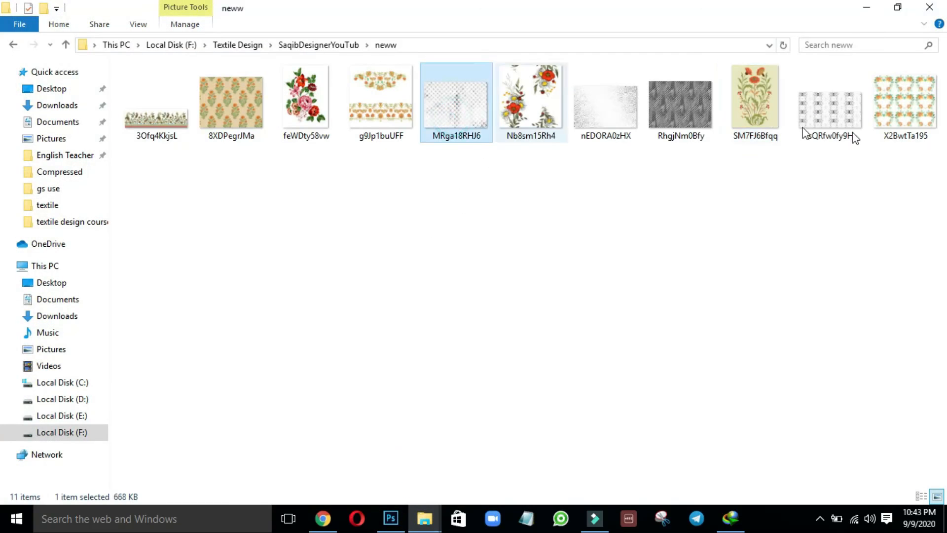
{"action": "left_click", "coordinate": [831, 120]}
{"action": "left_click", "coordinate": [656, 107]}
{"action": "left_click", "coordinate": [583, 108]}
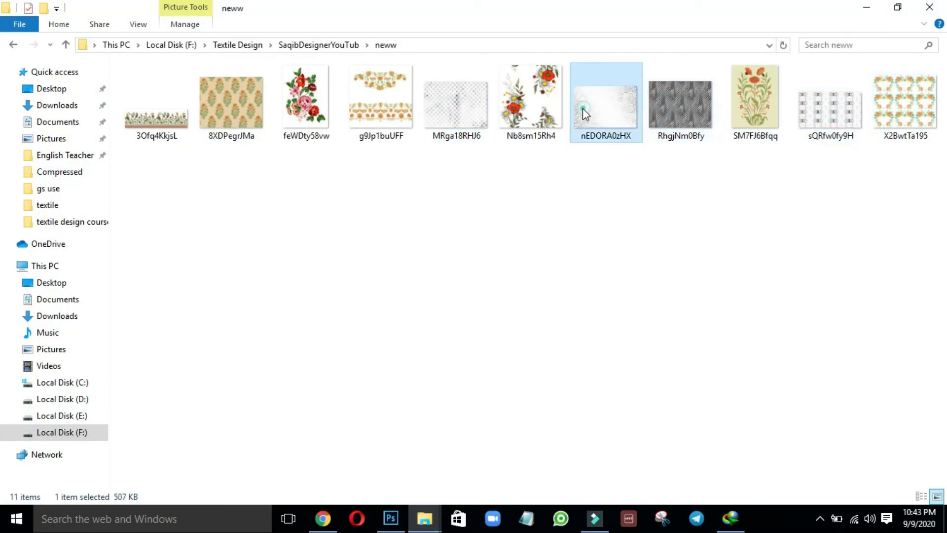
{"action": "left_click", "coordinate": [225, 101]}
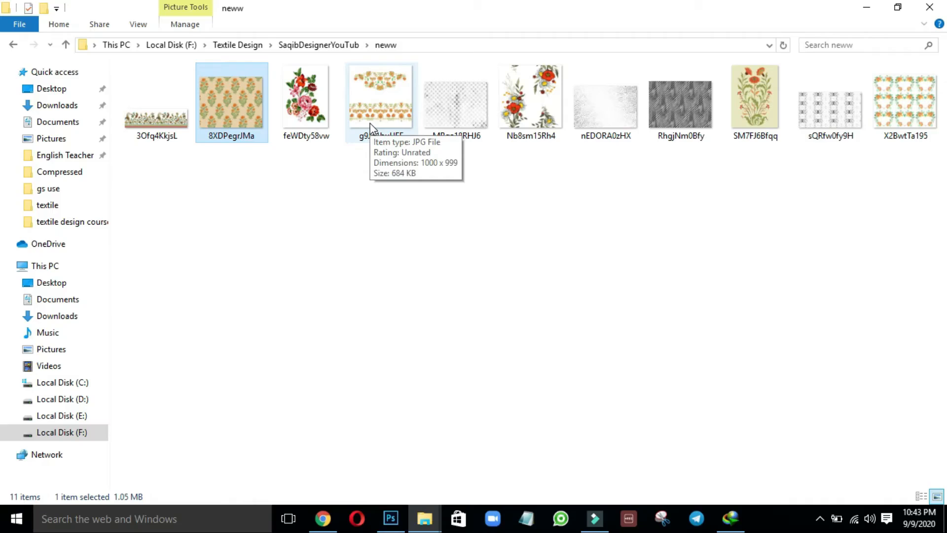
{"action": "left_click_drag", "start_coordinate": [226, 97], "coordinate": [856, 306]}
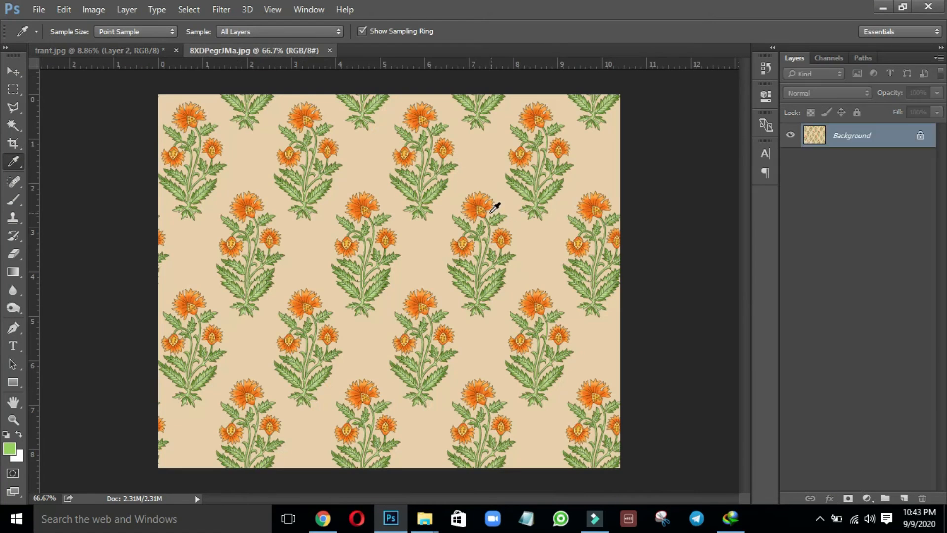
Copy the orange-flower pattern image into frant.jpg, placing it in the empty middle area of the panel.
{"action": "key", "text": "v"}
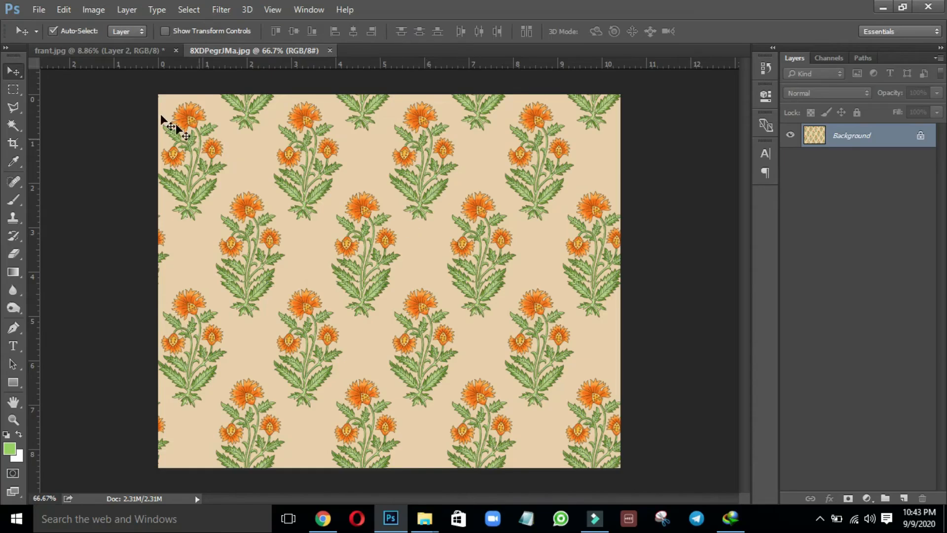
{"action": "left_click_drag", "start_coordinate": [194, 115], "coordinate": [419, 249]}
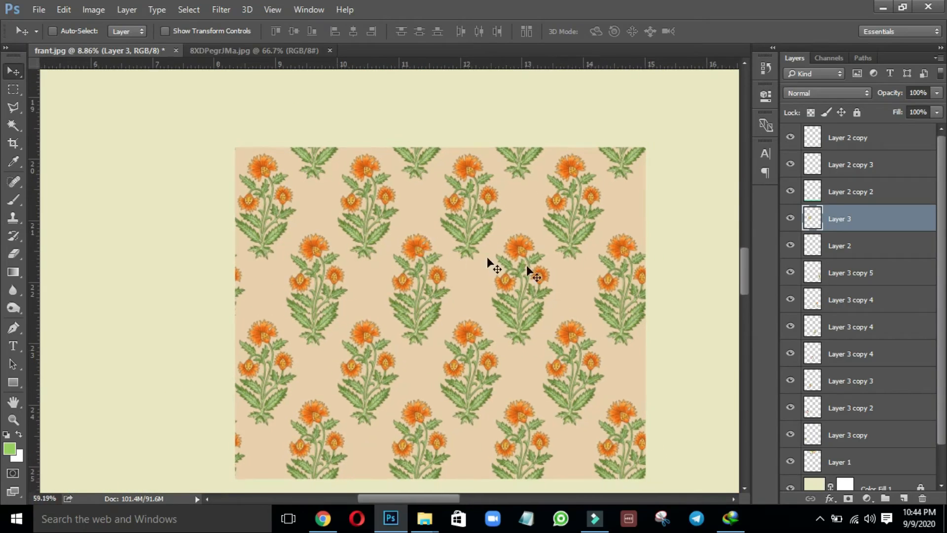
Remove the beige background from the orange-flower pattern layer with the Magic Wand at tolerance 32, then deselect.
{"action": "key", "text": "w"}
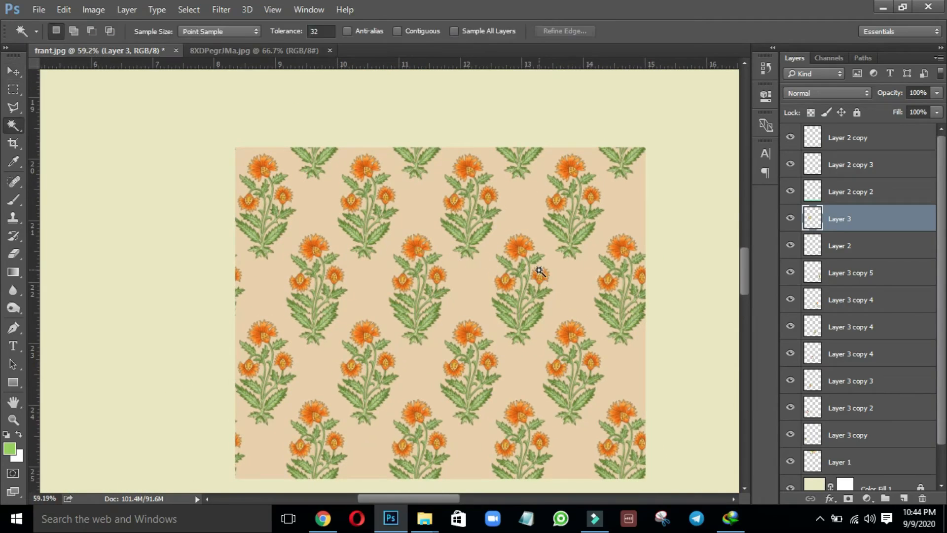
{"action": "left_click", "coordinate": [625, 188]}
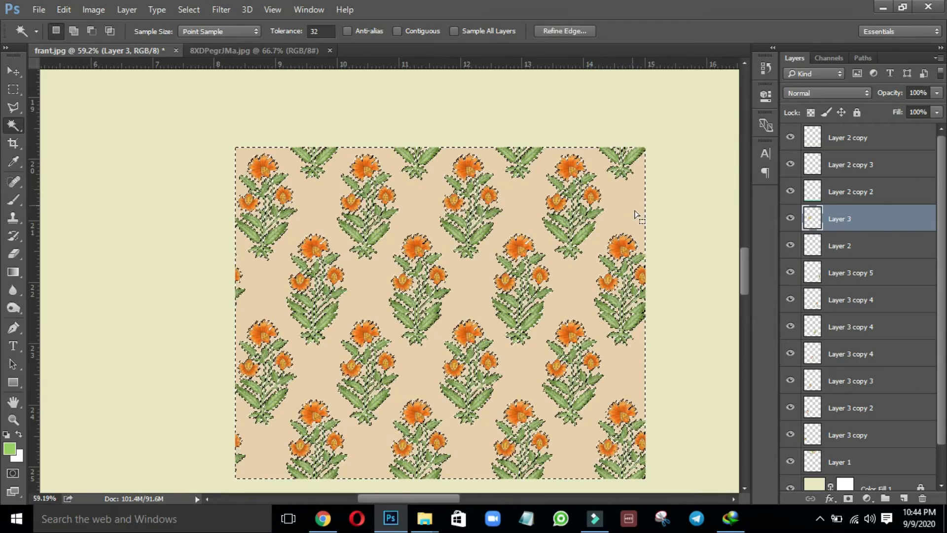
{"action": "key", "text": "ctrl+x"}
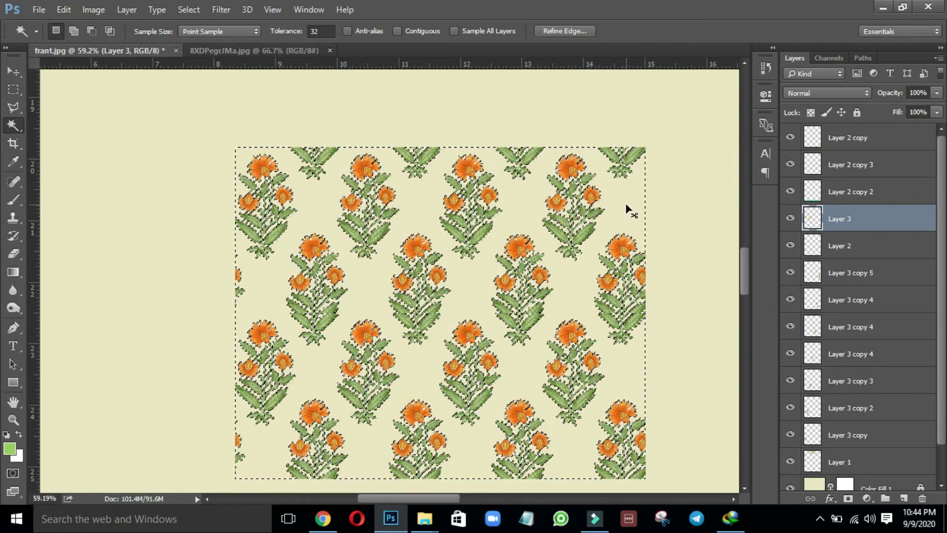
{"action": "key", "text": "ctrl+d"}
{"action": "key", "text": "v"}
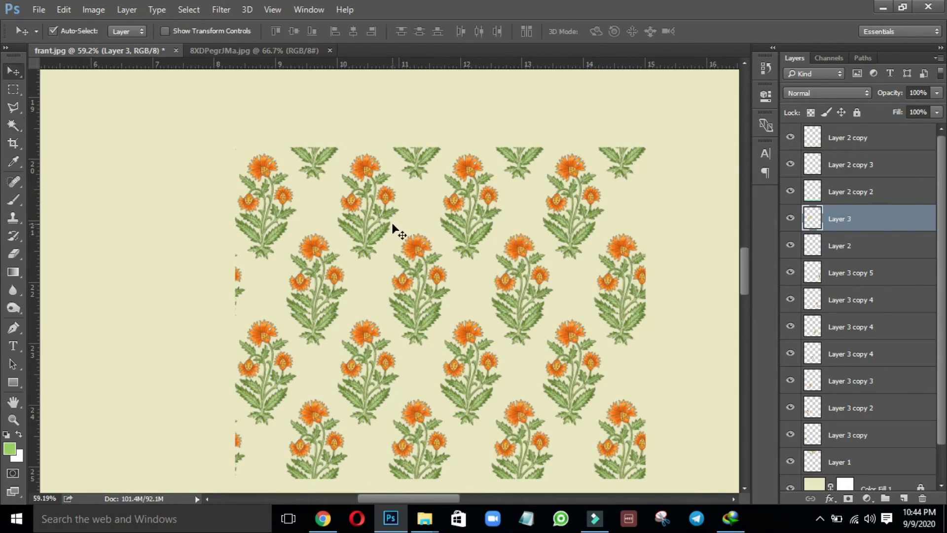
Shrink the orange-flower pattern piece slightly and duplicate it alongside itself as a continuous strip.
{"action": "left_click_drag", "start_coordinate": [420, 317], "coordinate": [276, 302]}
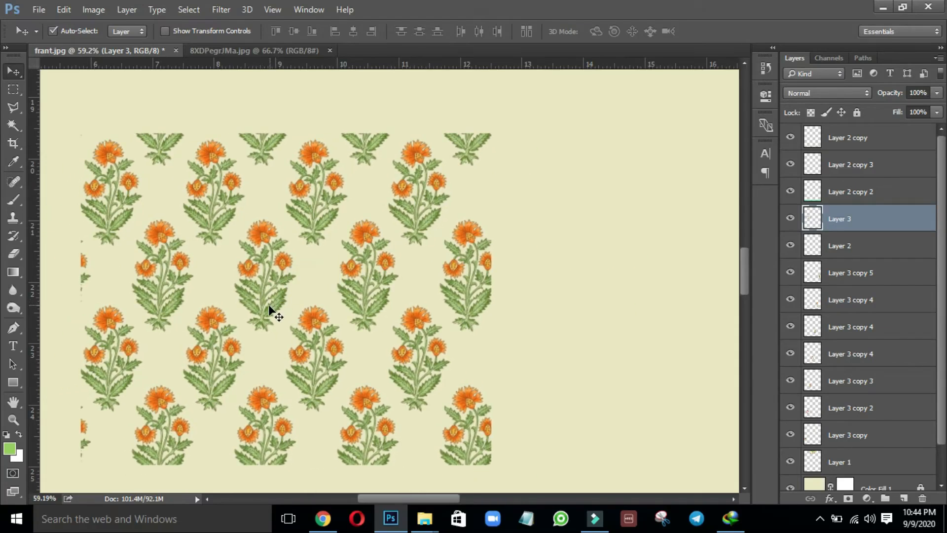
{"action": "left_click_drag", "start_coordinate": [247, 266], "coordinate": [656, 243]}
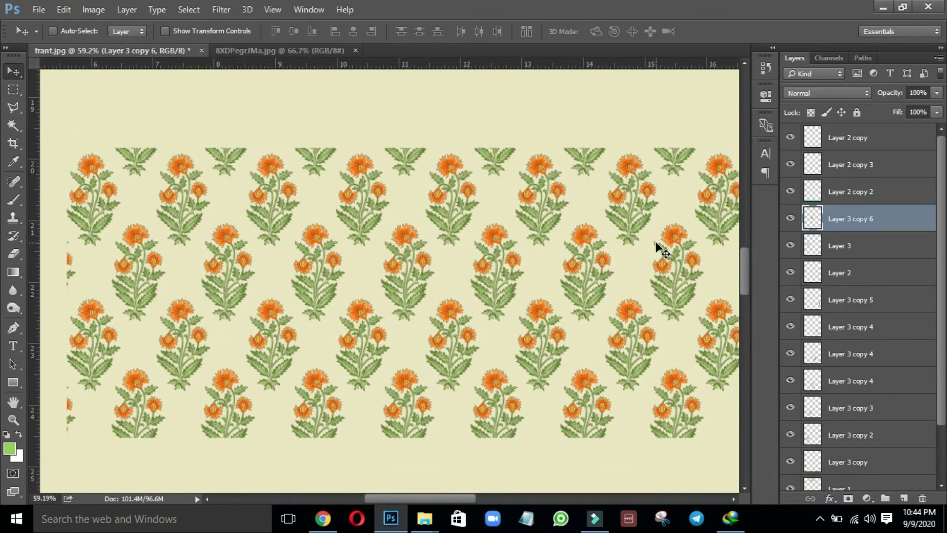
{"action": "key", "text": "ctrl+0"}
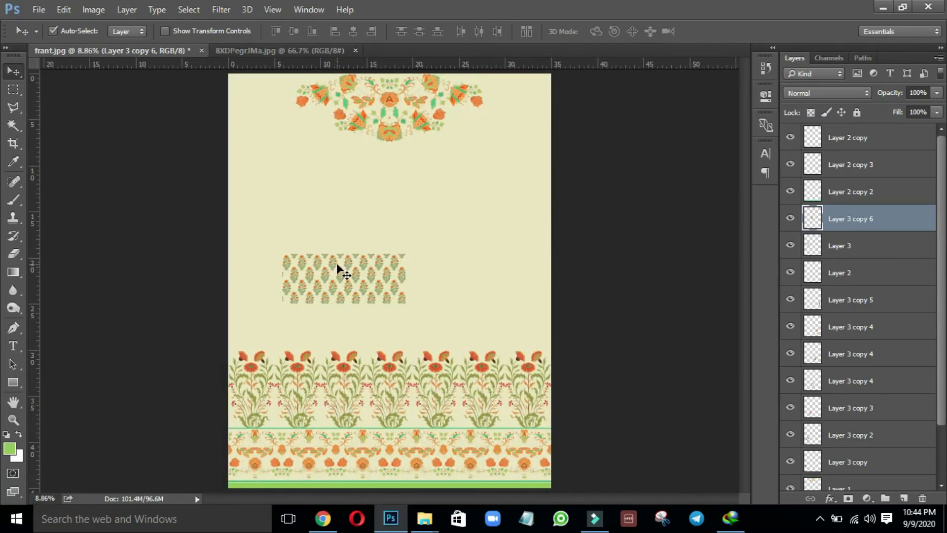
Place the flower strip just above the plant row and duplicate its pieces sideways to extend it across the panel.
{"action": "left_click_drag", "start_coordinate": [427, 244], "coordinate": [415, 311]}
{"action": "left_click", "coordinate": [432, 295], "text": "ctrl"}
{"action": "left_click_drag", "start_coordinate": [434, 258], "coordinate": [418, 292]}
{"action": "key", "text": "ctrl+z"}
{"action": "left_click_drag", "start_coordinate": [499, 252], "coordinate": [455, 311]}
{"action": "key", "text": "ctrl+z"}
{"action": "left_click", "coordinate": [448, 265]}
{"action": "left_click_drag", "start_coordinate": [474, 265], "coordinate": [454, 310]}
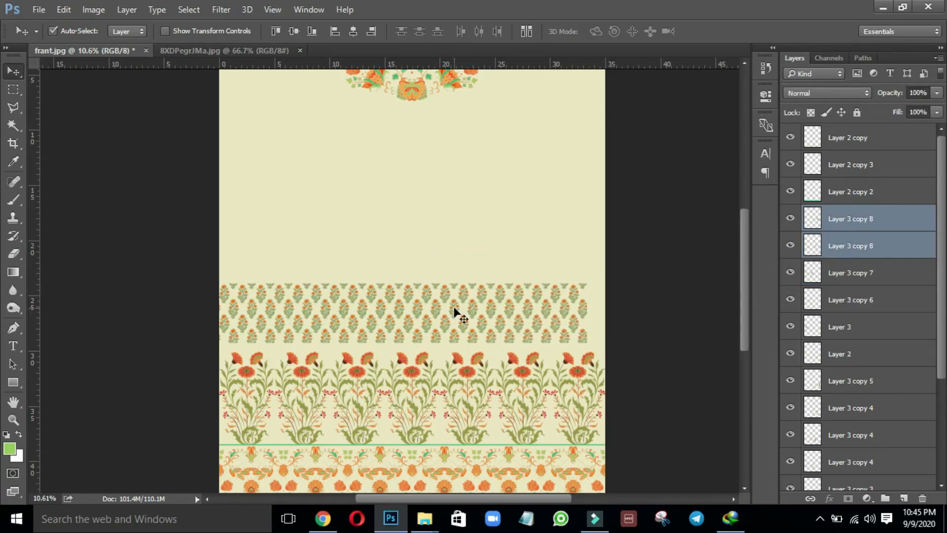
Scale all five flower-pattern pieces together to about 105% so the strip reaches the panel's right edge.
{"action": "left_click_drag", "start_coordinate": [602, 254], "coordinate": [241, 306]}
{"action": "key", "text": "ctrl+t"}
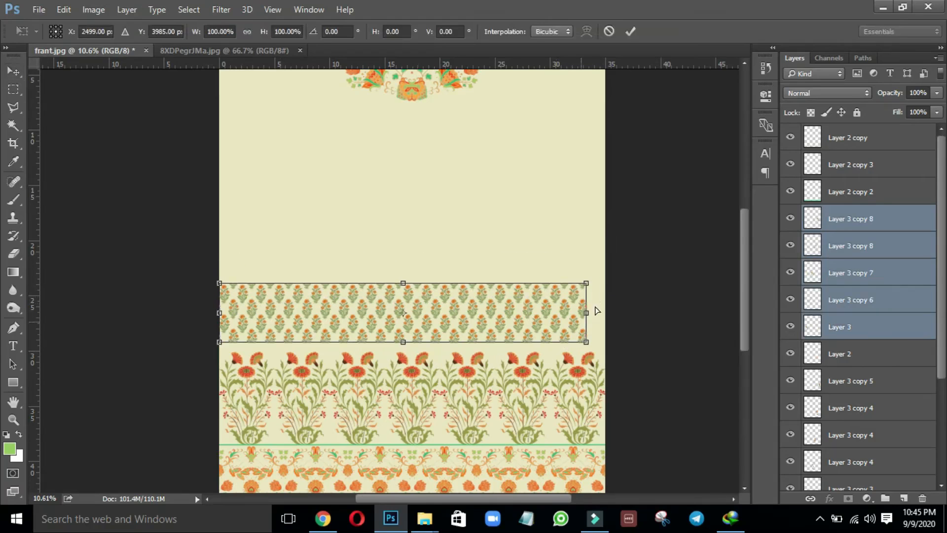
{"action": "left_click_drag", "start_coordinate": [593, 272], "coordinate": [645, 271]}
{"action": "left_click_drag", "start_coordinate": [572, 322], "coordinate": [649, 283]}
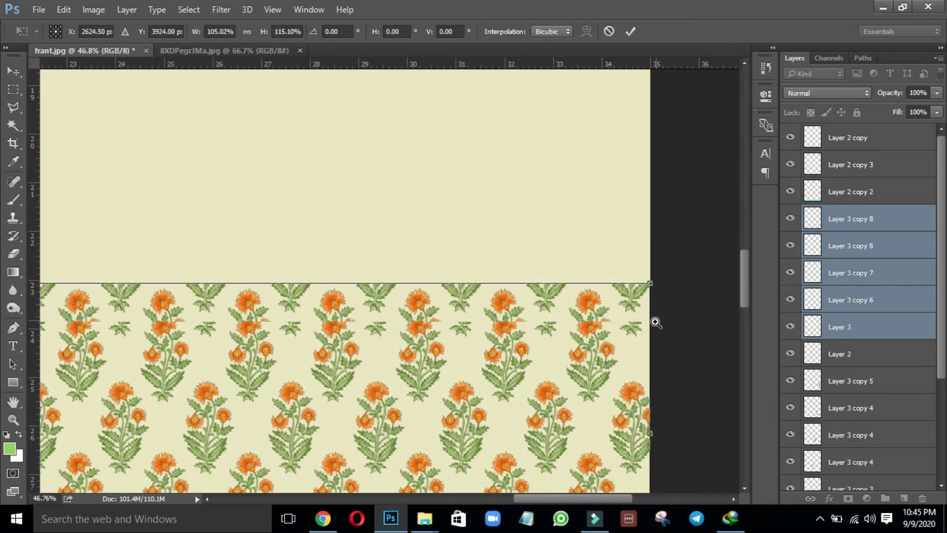
{"action": "key", "text": "ctrl+z"}
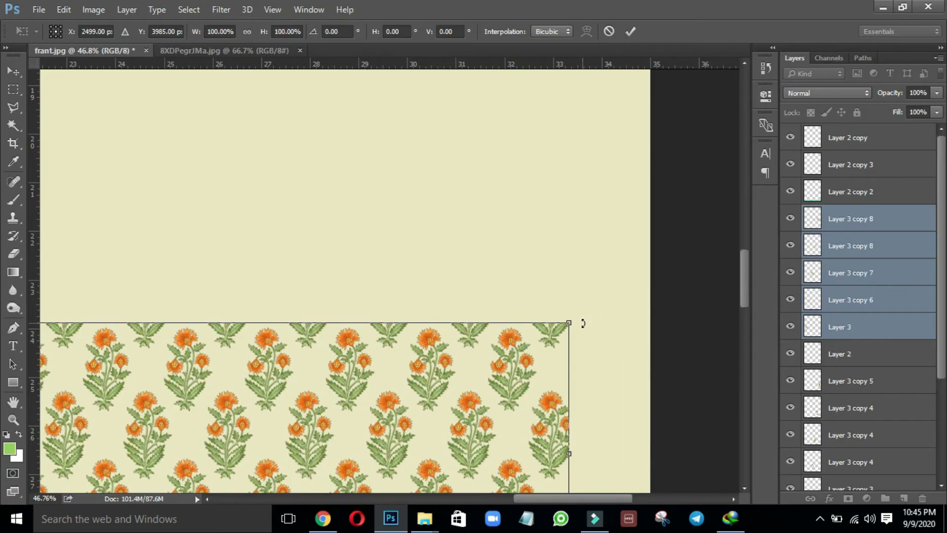
{"action": "left_click_drag", "start_coordinate": [565, 320], "coordinate": [649, 298]}
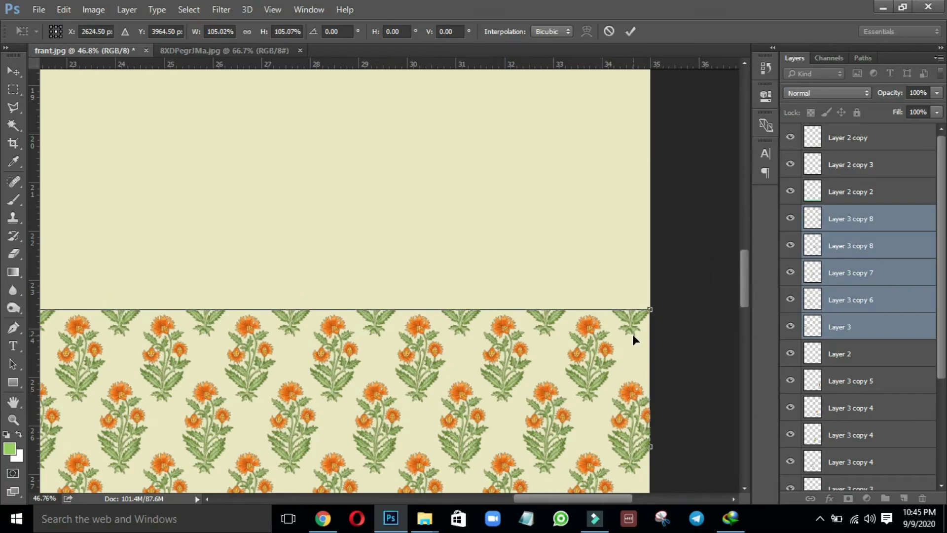
{"action": "key", "text": "Return"}
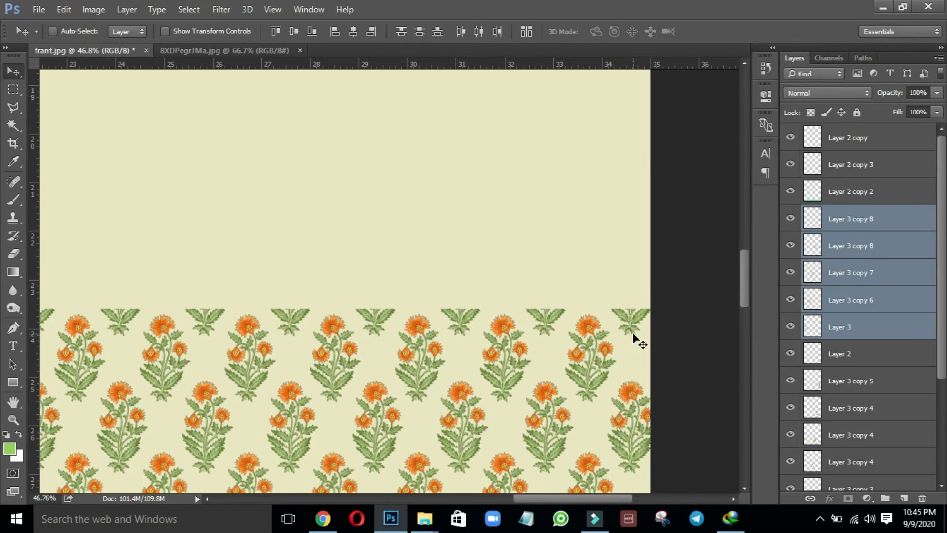
{"action": "key", "text": "ctrl+0"}
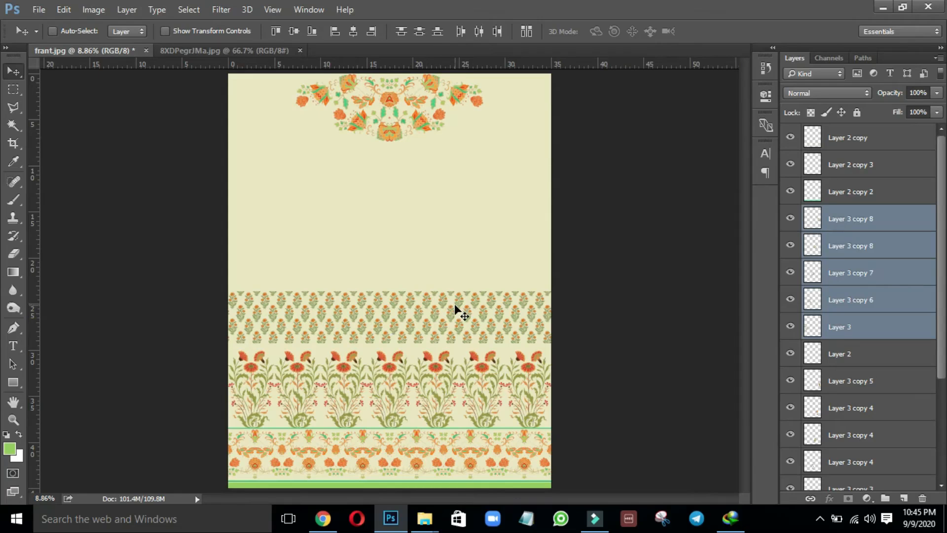
Check the strip's alignment with the panel's left edge and merge its five pieces into one layer.
{"action": "left_click_drag", "start_coordinate": [194, 286], "coordinate": [296, 306]}
{"action": "key", "text": "ctrl+t"}
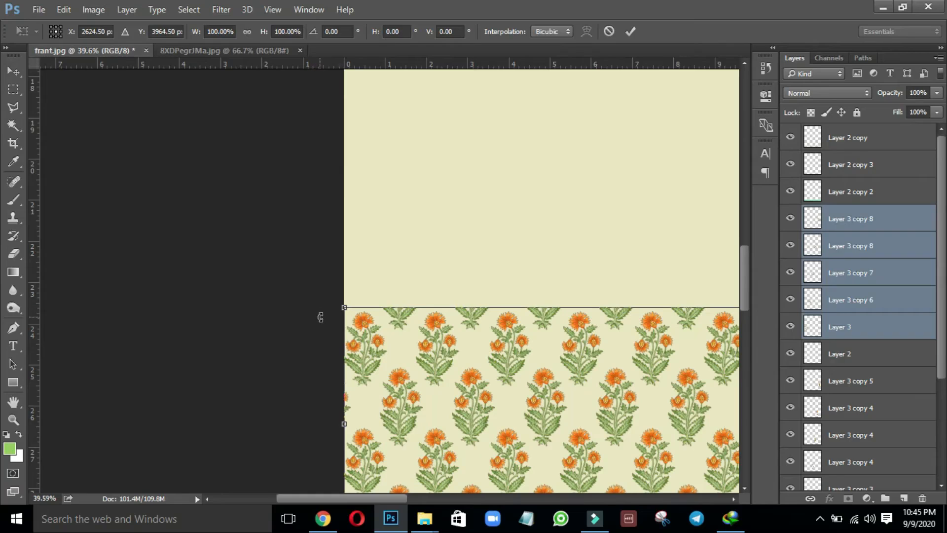
{"action": "key", "text": "Return"}
{"action": "key", "text": "ctrl+0"}
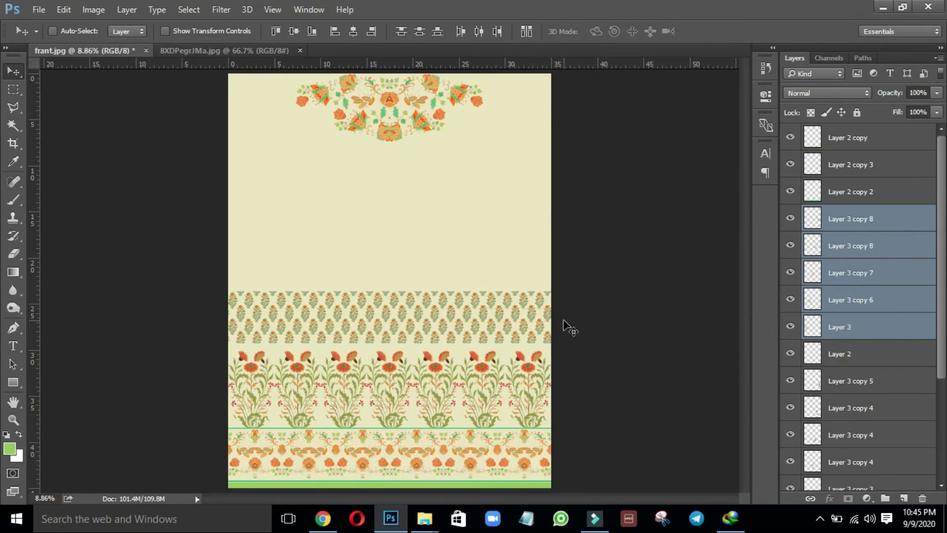
{"action": "key", "text": "ctrl+e"}
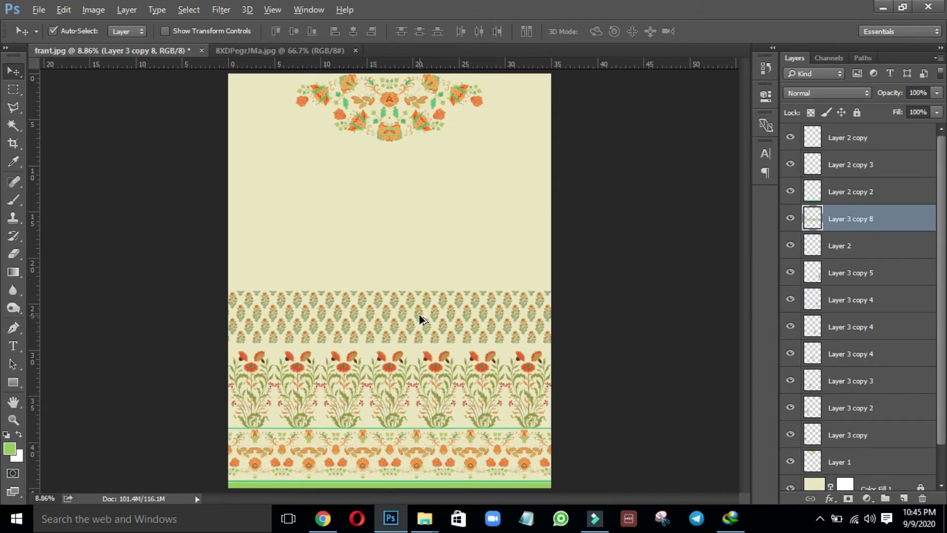
Duplicate the merged flower strip upward repeatedly to fill the panel from the plant row to the neckline area.
{"action": "left_click_drag", "start_coordinate": [419, 313], "coordinate": [421, 273]}
{"action": "left_click_drag", "start_coordinate": [420, 252], "coordinate": [419, 265]}
{"action": "key", "text": "ctrl+j"}
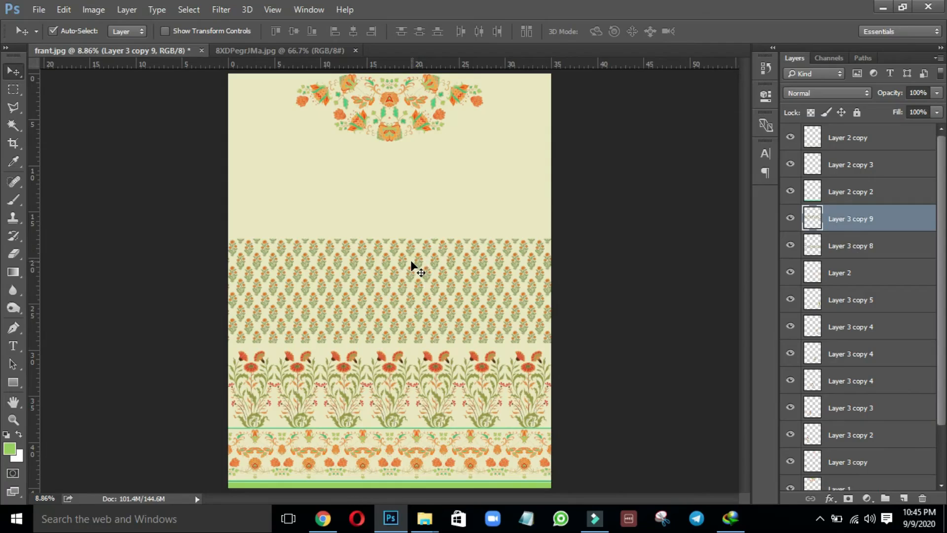
{"action": "left_click_drag", "start_coordinate": [403, 261], "coordinate": [393, 148]}
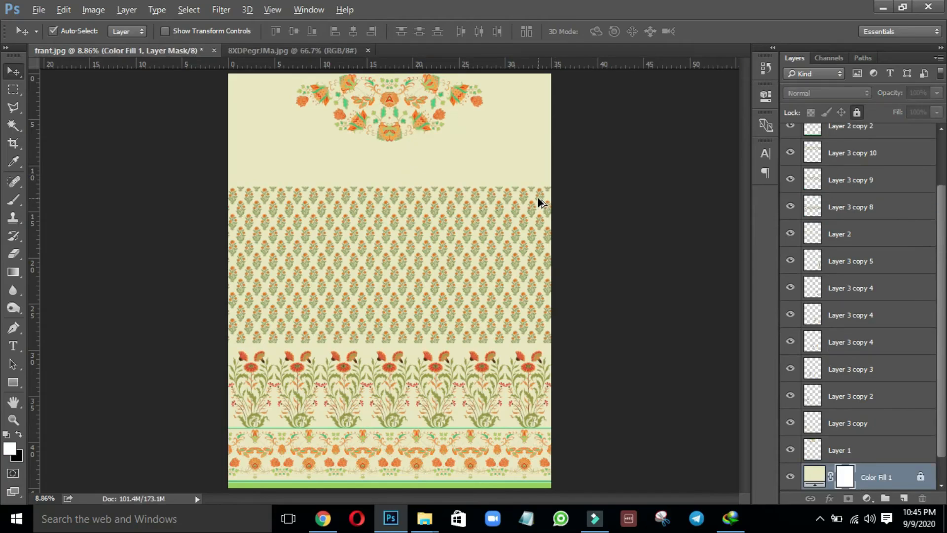
{"action": "left_click_drag", "start_coordinate": [538, 198], "coordinate": [532, 88]}
{"action": "left_click", "coordinate": [587, 131]}
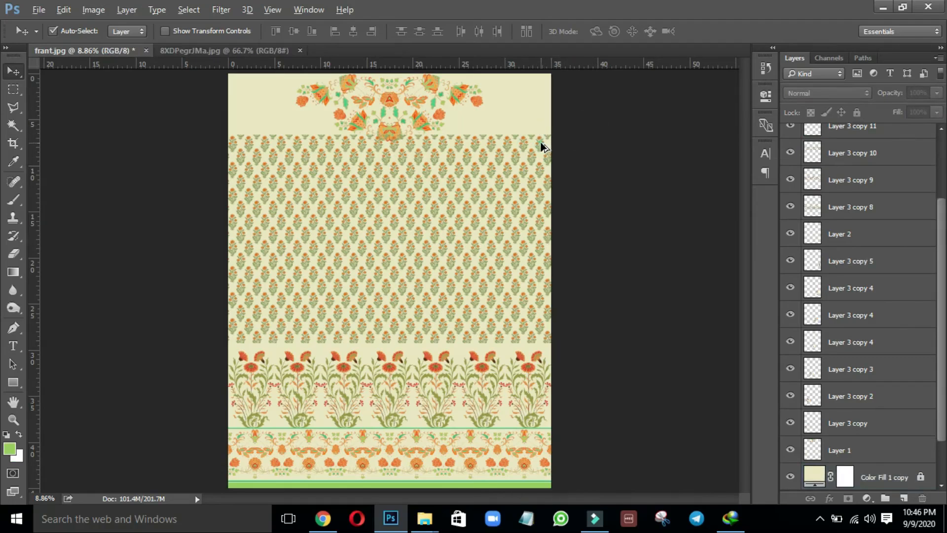
{"action": "left_click_drag", "start_coordinate": [543, 147], "coordinate": [538, 96]}
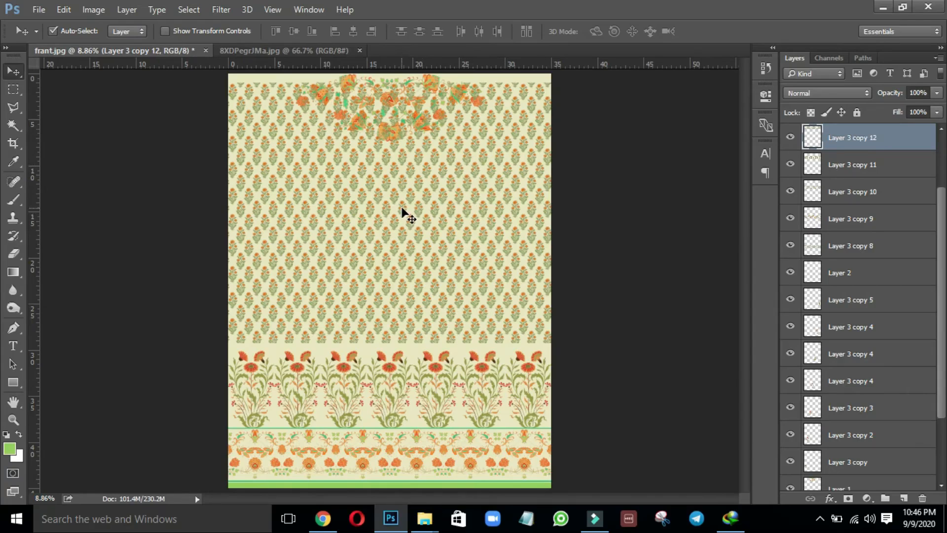
Show the guides, group the five flower-strip layers, and toggle the group's visibility to compare the panel without it.
{"action": "key", "text": "ctrl+semicolon"}
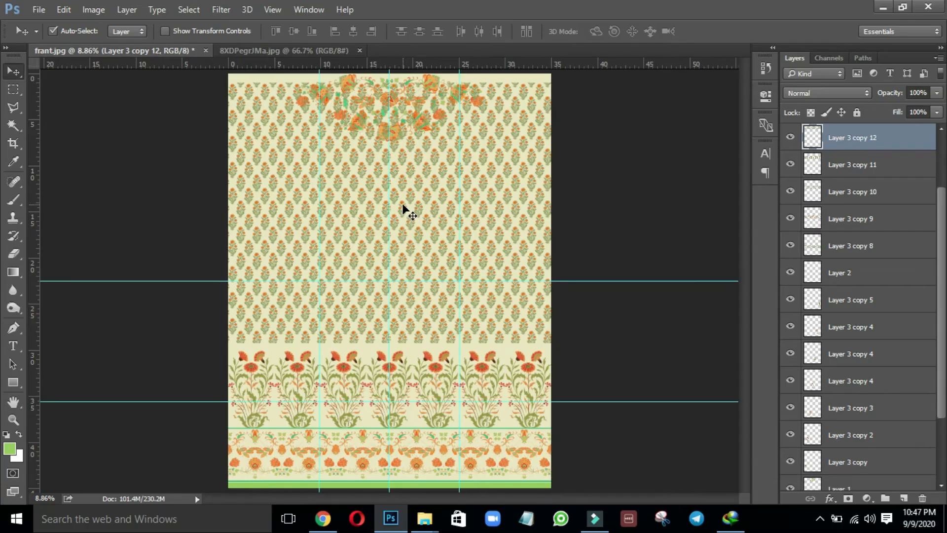
{"action": "left_click_drag", "start_coordinate": [570, 96], "coordinate": [529, 223]}
{"action": "mouse_move", "coordinate": [498, 304]}
{"action": "left_mouse_down"}
{"action": "mouse_move", "coordinate": [499, 325]}
{"action": "mouse_move", "coordinate": [512, 313]}
{"action": "left_mouse_up"}
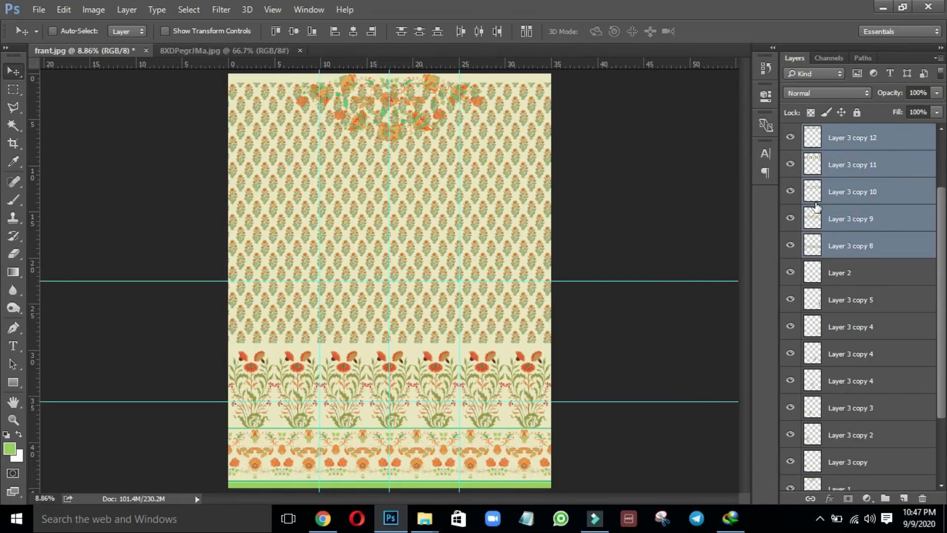
{"action": "key", "text": "ctrl+g"}
{"action": "left_click", "coordinate": [790, 213]}
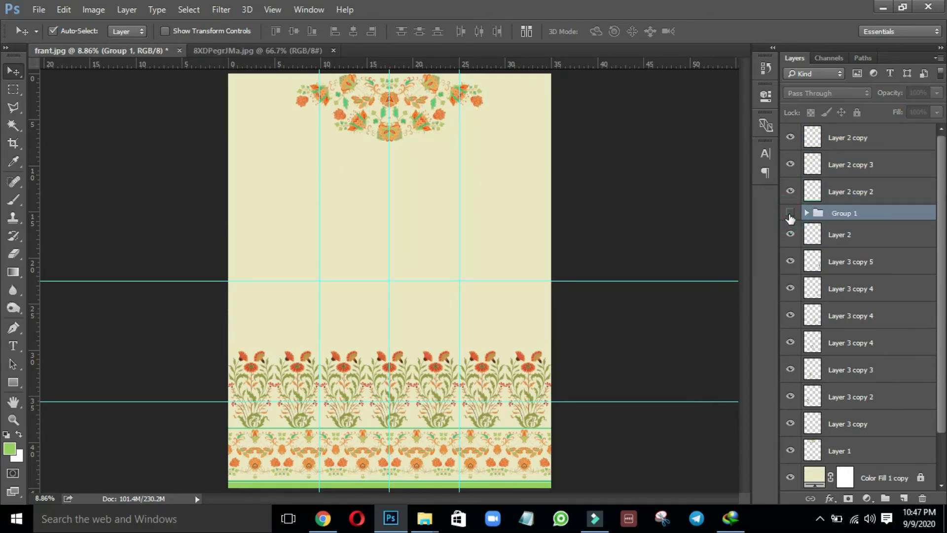
{"action": "left_click", "coordinate": [790, 214]}
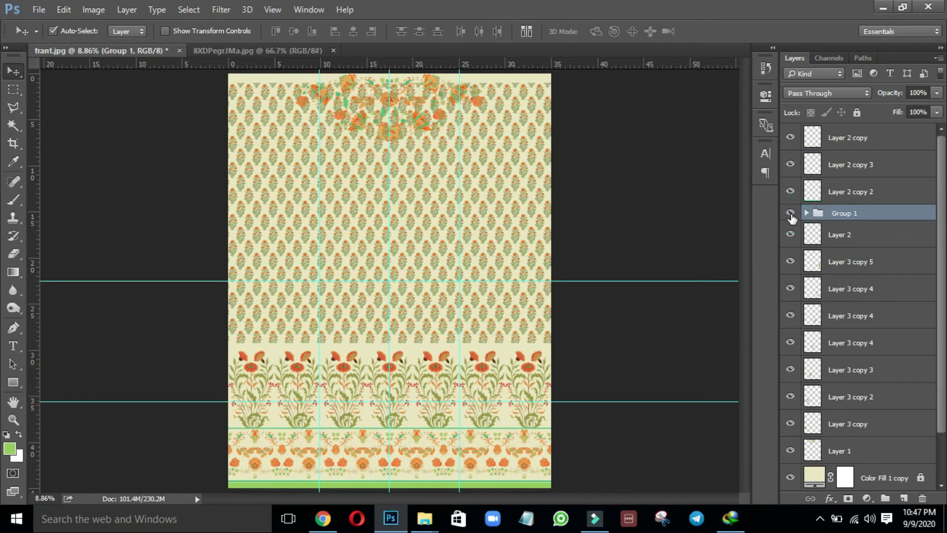
Move the flower-strip group to the top of the layer stack and hide it.
{"action": "key", "text": "ctrl+bracketright"}
{"action": "key", "text": "ctrl+bracketright"}
{"action": "key", "text": "ctrl+bracketright"}
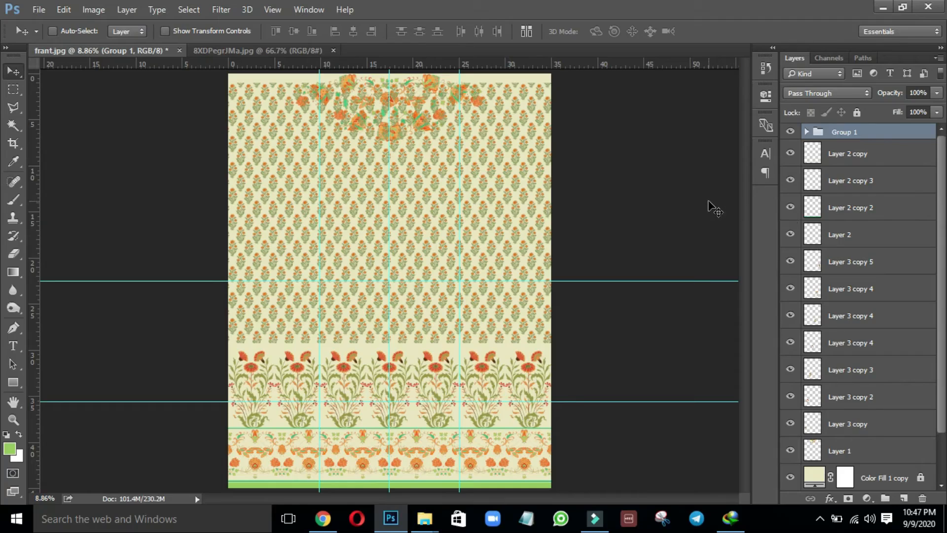
{"action": "key", "text": "ctrl"}
{"action": "left_click", "coordinate": [789, 132]}
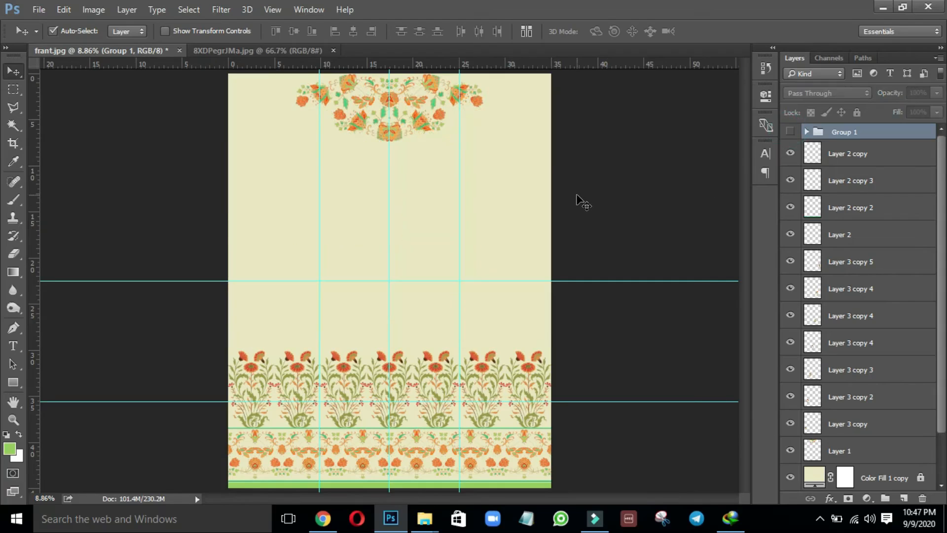
Copy the pattern from 8XDPegrJMa.jpg into the middle of frant.jpg again and delete its beige background.
{"action": "left_click", "coordinate": [200, 51]}
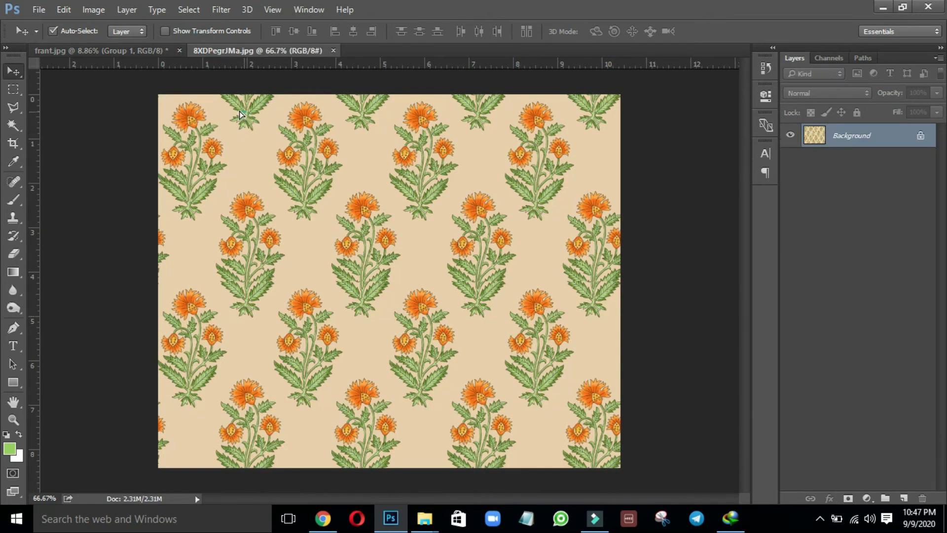
{"action": "left_click_drag", "start_coordinate": [123, 49], "coordinate": [360, 250]}
{"action": "key", "text": "ctrl+space"}
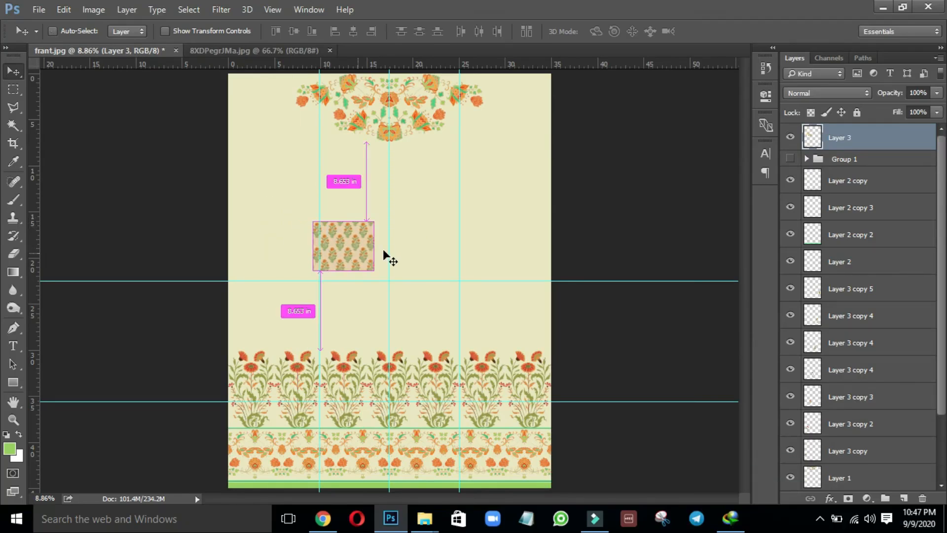
{"action": "left_click_drag", "start_coordinate": [317, 242], "coordinate": [414, 235]}
{"action": "key", "text": "w"}
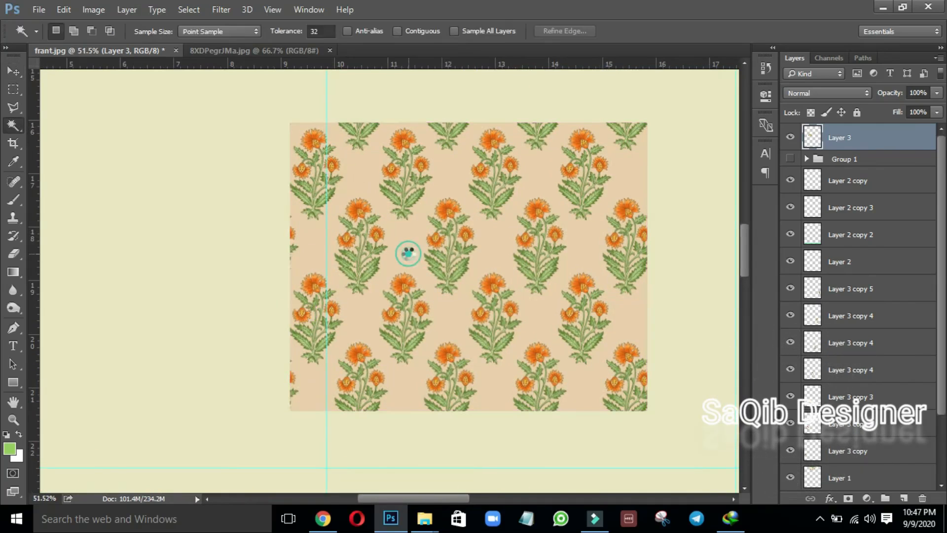
{"action": "left_click", "coordinate": [409, 253]}
{"action": "key", "text": "Delete"}
{"action": "key", "text": "ctrl+d"}
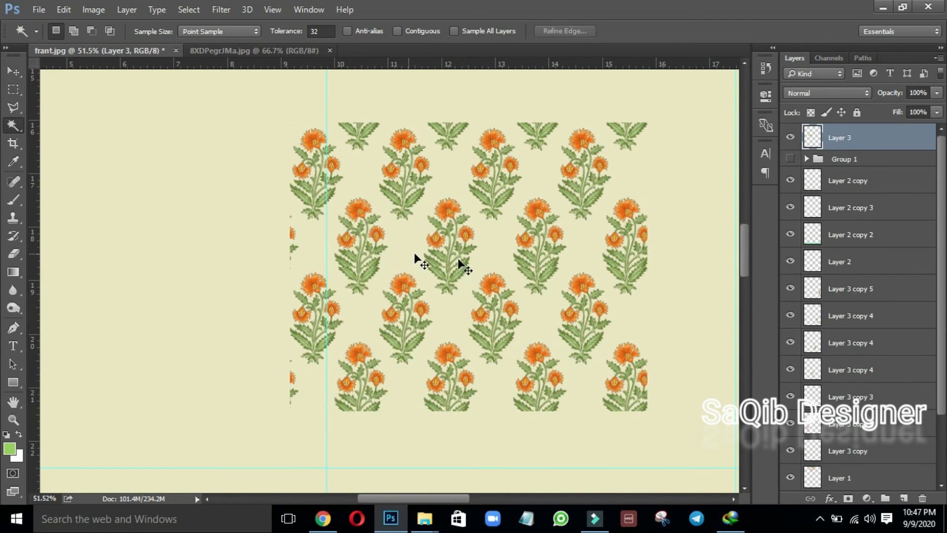
Outline one complete orange-flower plant with the Polygonal Lasso, copy it to its own layer, and delete the source pattern layer.
{"action": "key", "text": "l"}
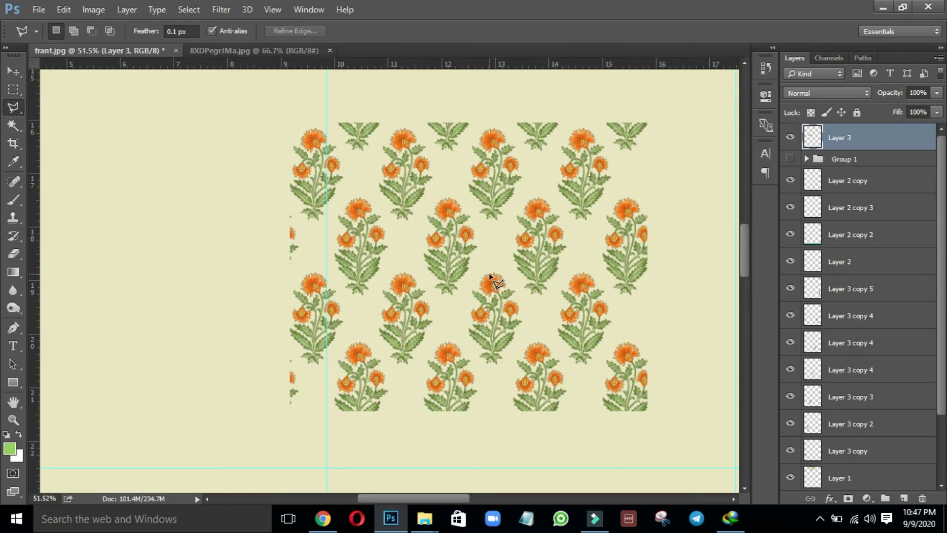
{"action": "left_click", "coordinate": [460, 330]}
{"action": "left_click", "coordinate": [468, 287]}
{"action": "left_click", "coordinate": [495, 254]}
{"action": "left_click", "coordinate": [527, 322]}
{"action": "left_click", "coordinate": [494, 378]}
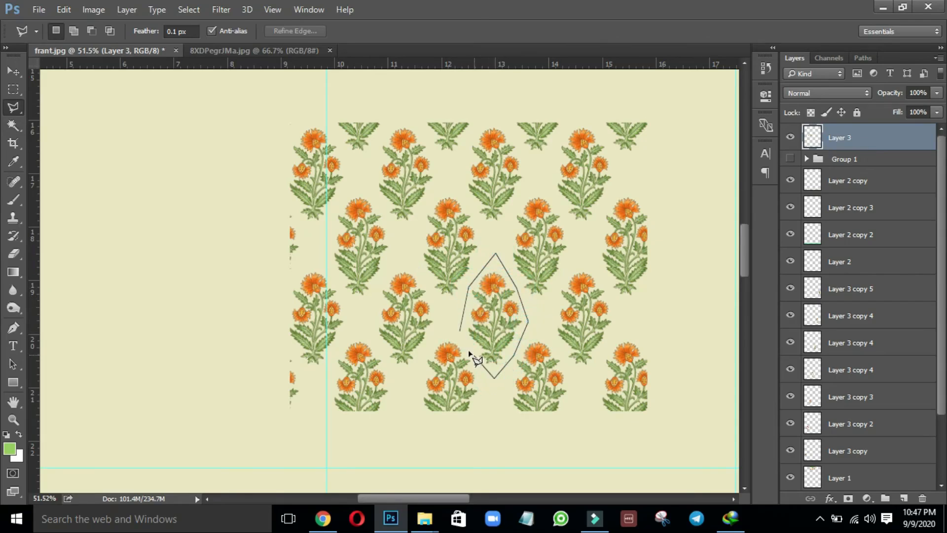
{"action": "double_click", "coordinate": [468, 348]}
{"action": "key", "text": "ctrl+j"}
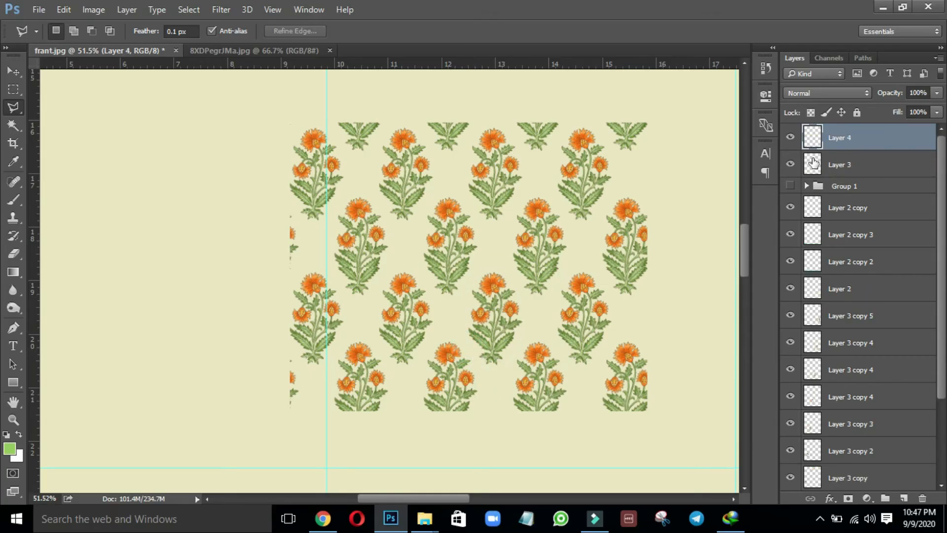
{"action": "left_click_drag", "start_coordinate": [867, 165], "coordinate": [875, 181]}
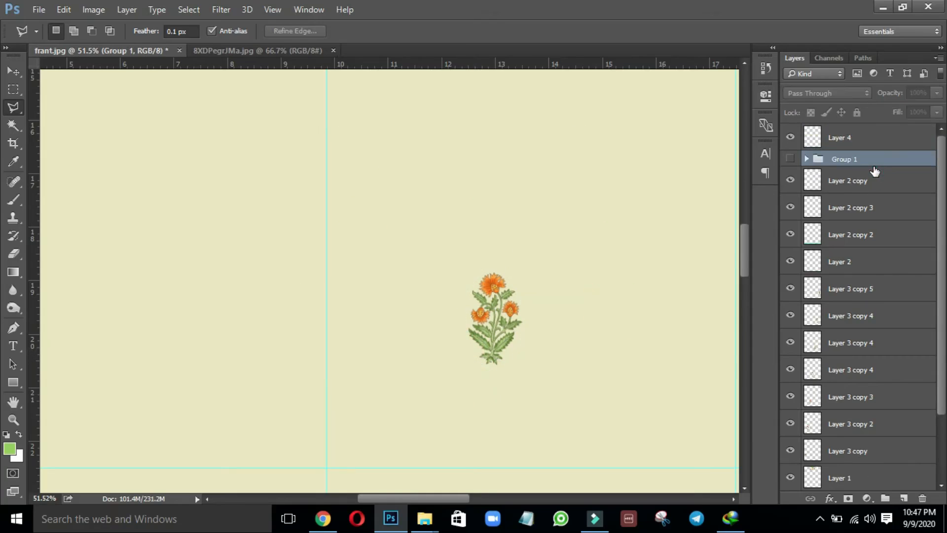
Move the two horizontal guides to the top edge of the striped hem border and the top of the plant row.
{"action": "key", "text": "ctrl+0"}
{"action": "key", "text": "v"}
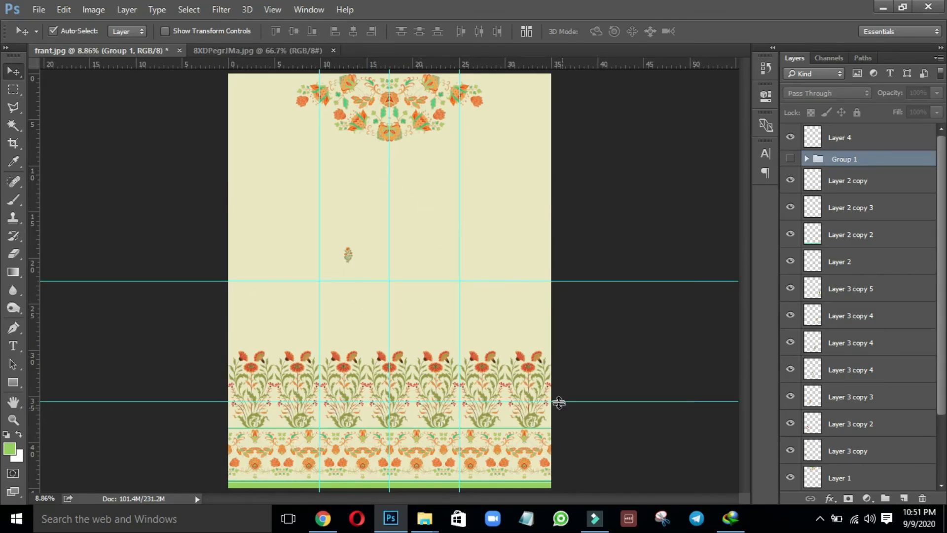
{"action": "left_click_drag", "start_coordinate": [552, 402], "coordinate": [555, 428]}
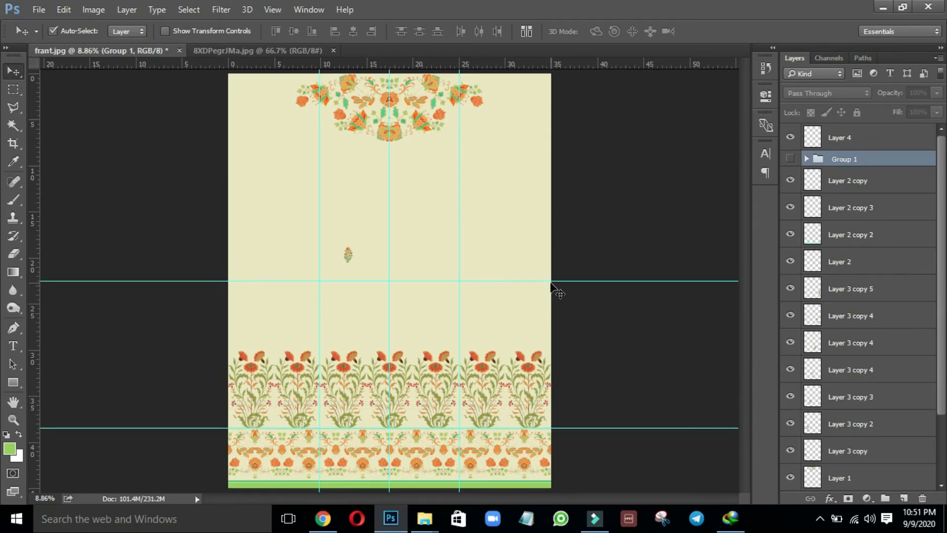
{"action": "left_click_drag", "start_coordinate": [551, 280], "coordinate": [554, 348]}
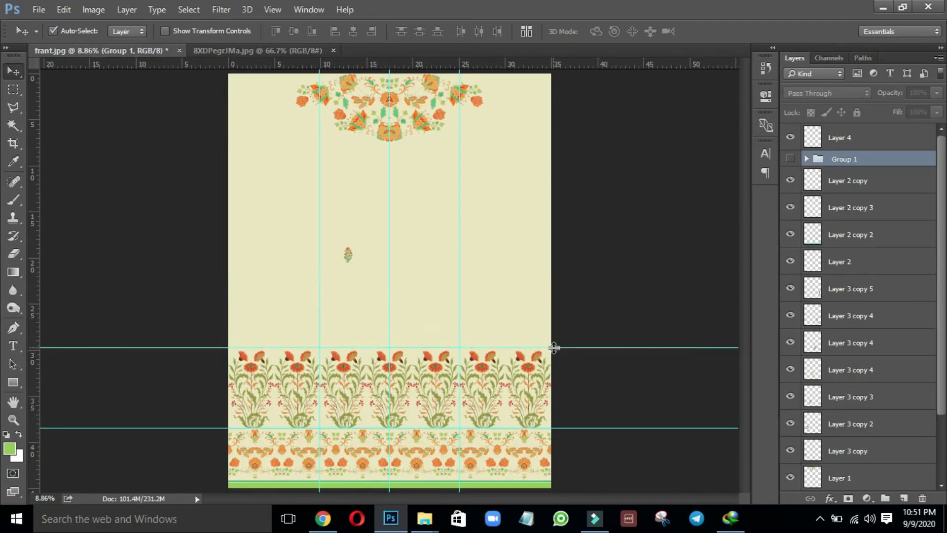
Scale the neckline motif down to about 74% to fit between the outer vertical guides and move it up to the canvas's top edge.
{"action": "left_click", "coordinate": [415, 119]}
{"action": "key", "text": "ctrl+t"}
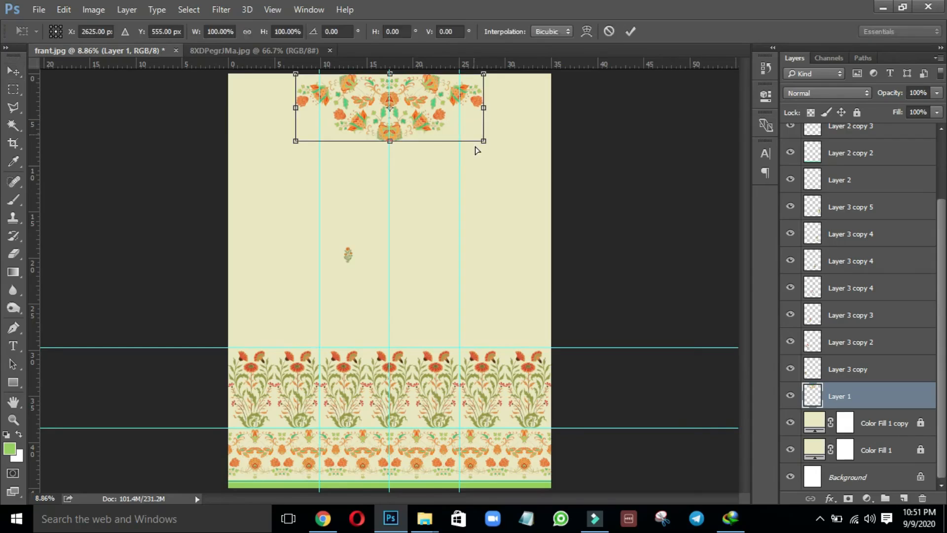
{"action": "left_click_drag", "start_coordinate": [483, 142], "coordinate": [459, 132]}
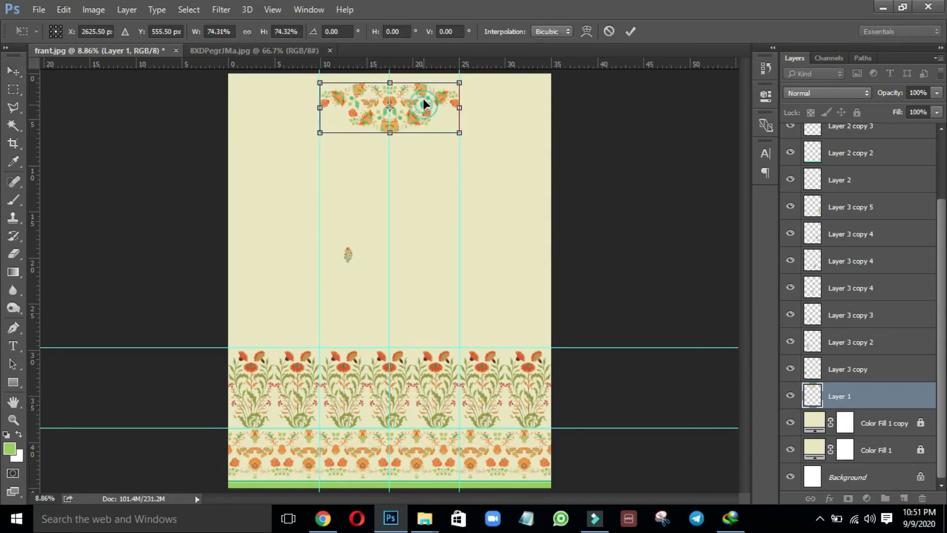
{"action": "left_click_drag", "start_coordinate": [424, 101], "coordinate": [423, 93]}
{"action": "key", "text": "Return"}
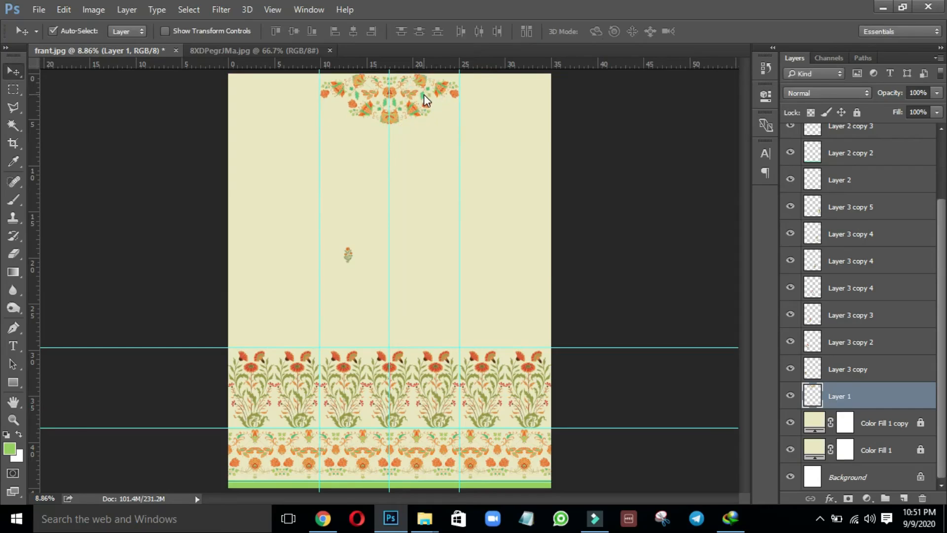
Move the orange-flower plant onto the vertical guide near 10 inches and enlarge it to stand just above the plant row.
{"action": "left_click_drag", "start_coordinate": [348, 254], "coordinate": [324, 280]}
{"action": "key", "text": "ctrl+t"}
{"action": "key", "text": "Return"}
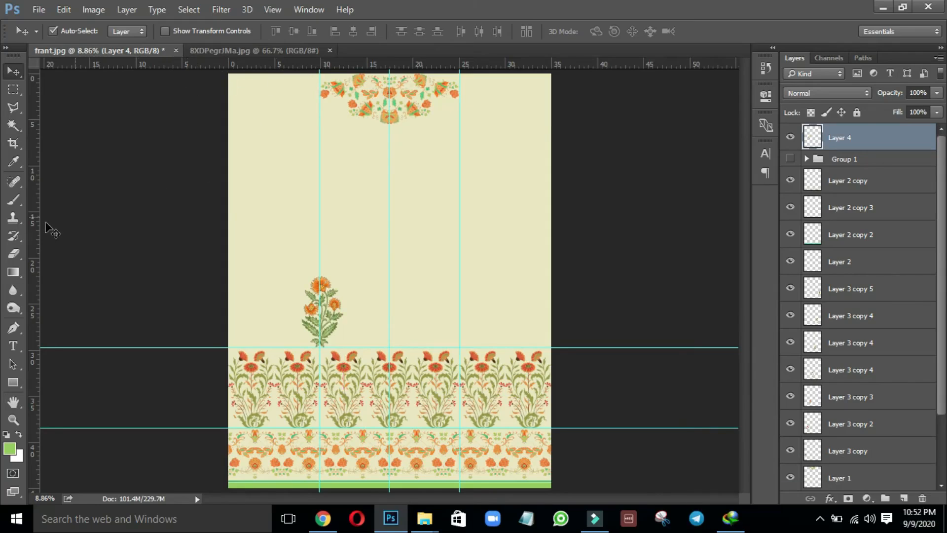
Arrange vertical guides across the panel every 5 inches, placing them at 5, 10, 15, 20 and 30 inches.
{"action": "left_click_drag", "start_coordinate": [39, 217], "coordinate": [275, 206]}
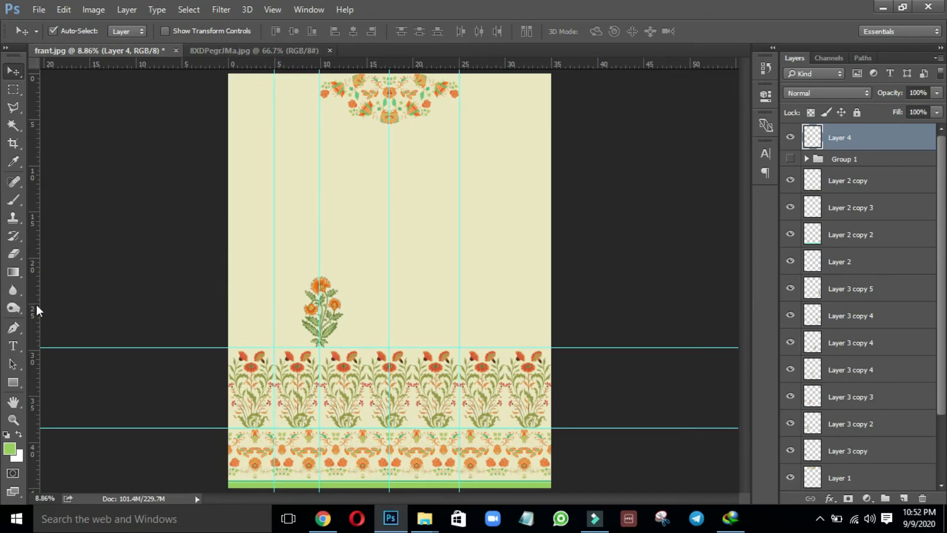
{"action": "left_click_drag", "start_coordinate": [35, 303], "coordinate": [504, 304]}
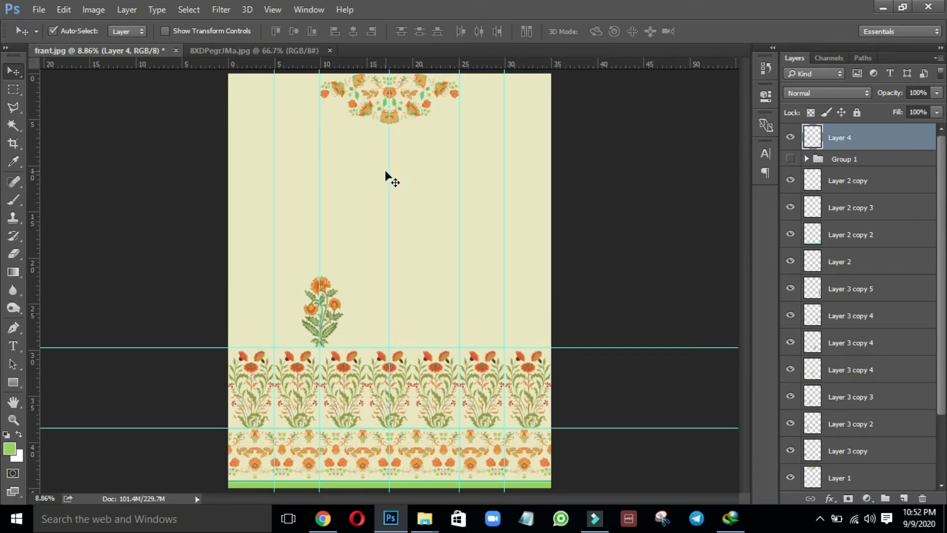
{"action": "left_click_drag", "start_coordinate": [389, 143], "coordinate": [412, 150]}
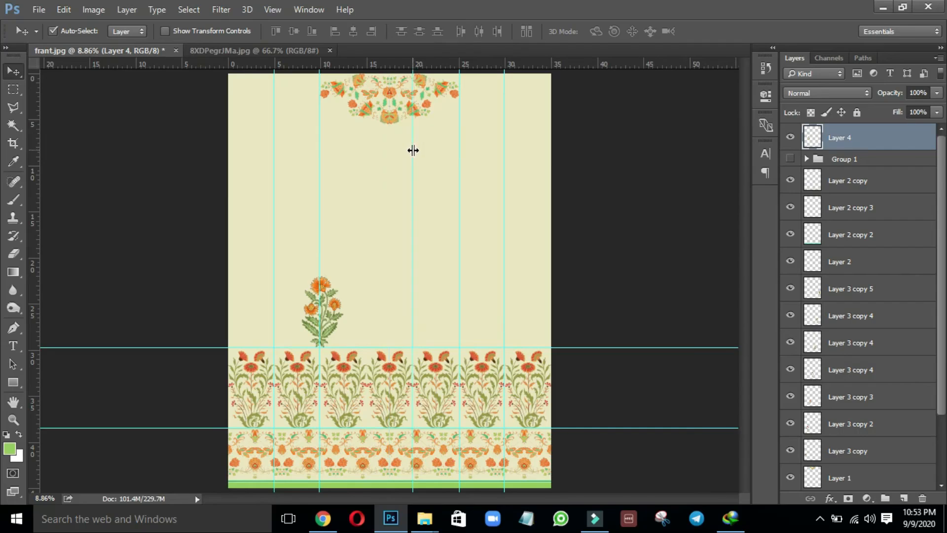
{"action": "left_click_drag", "start_coordinate": [319, 143], "coordinate": [36, 171]}
{"action": "left_click_drag", "start_coordinate": [152, 174], "coordinate": [367, 173]}
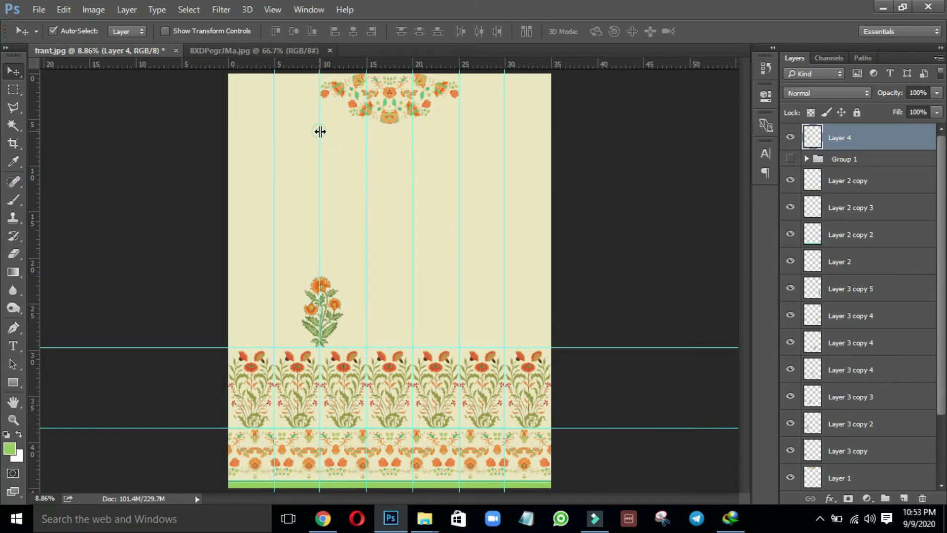
{"action": "left_click_drag", "start_coordinate": [320, 131], "coordinate": [323, 132]}
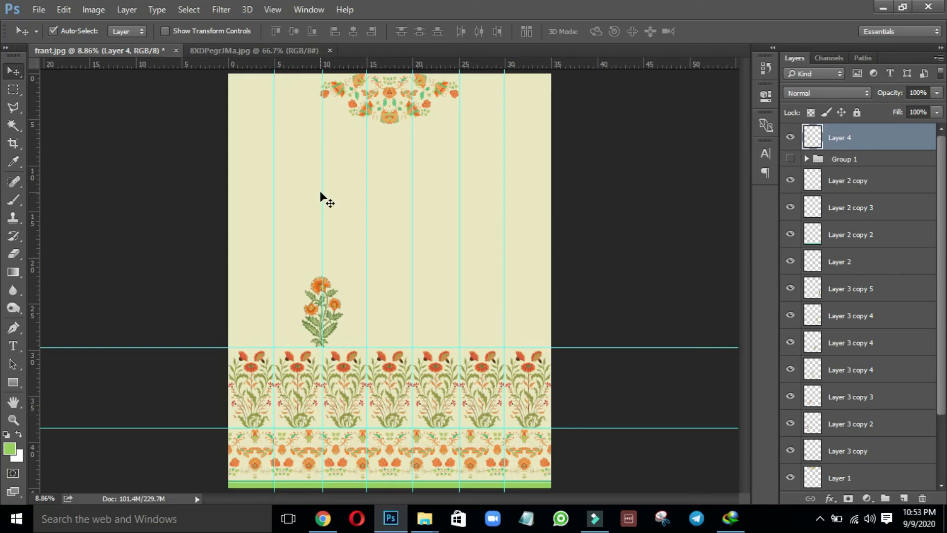
Add horizontal guides at 25, 20, 15, 10 and 5 inches, keeping the rulers in inches.
{"action": "left_click_drag", "start_coordinate": [321, 78], "coordinate": [229, 303]}
{"action": "left_click_drag", "start_coordinate": [375, 66], "coordinate": [324, 258]}
{"action": "left_click_drag", "start_coordinate": [391, 63], "coordinate": [369, 213]}
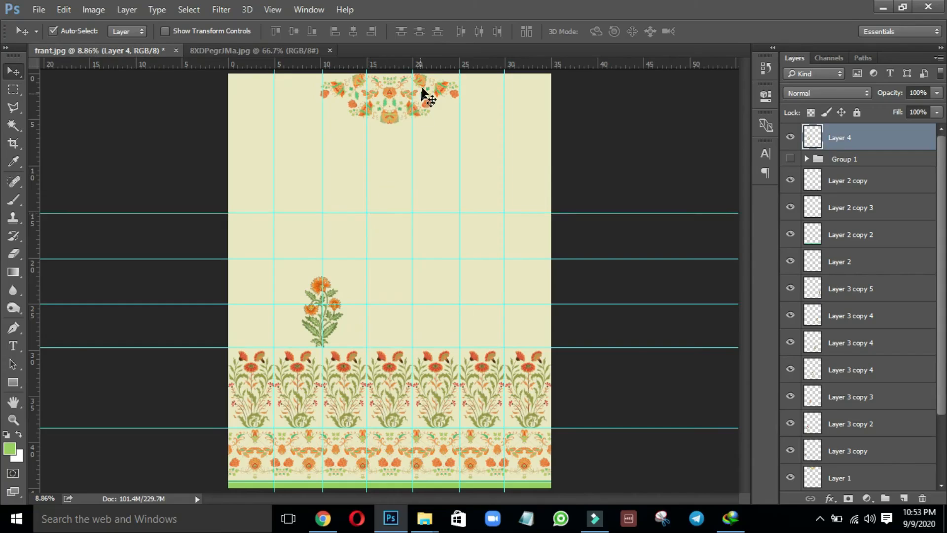
{"action": "right_click", "coordinate": [430, 64]}
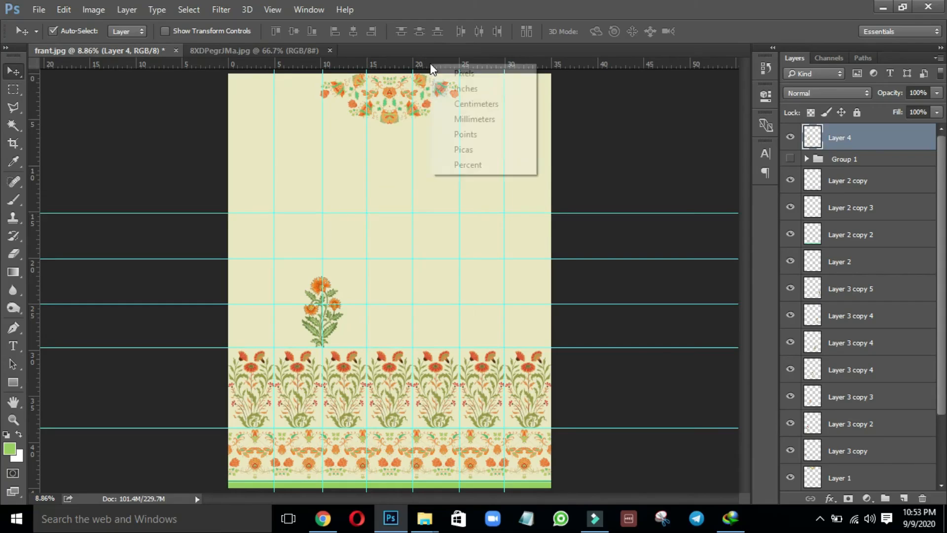
{"action": "left_click", "coordinate": [460, 89]}
{"action": "left_click_drag", "start_coordinate": [402, 65], "coordinate": [377, 165]}
{"action": "left_click_drag", "start_coordinate": [398, 60], "coordinate": [393, 119]}
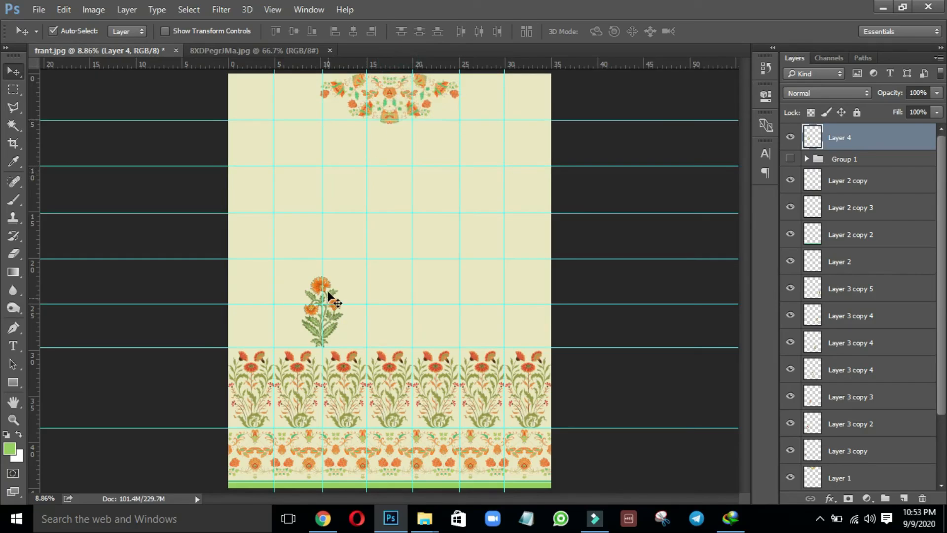
Move the orange-flower plant to the 5-inch vertical guide, shrink it to fit one grid row, and undo the misplaced copy.
{"action": "left_click_drag", "start_coordinate": [328, 282], "coordinate": [281, 287]}
{"action": "key", "text": "ctrl+t"}
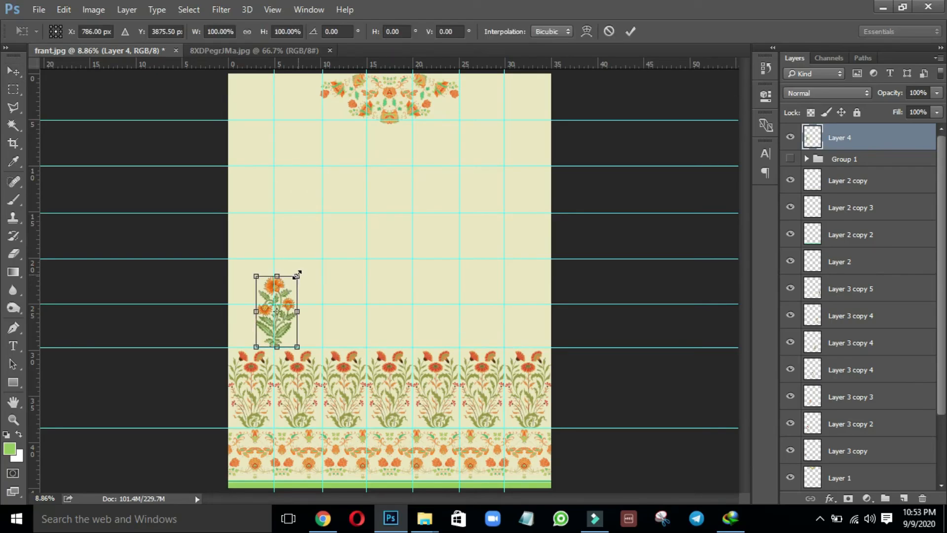
{"action": "left_click_drag", "start_coordinate": [296, 275], "coordinate": [327, 227]}
{"action": "key", "text": "Return"}
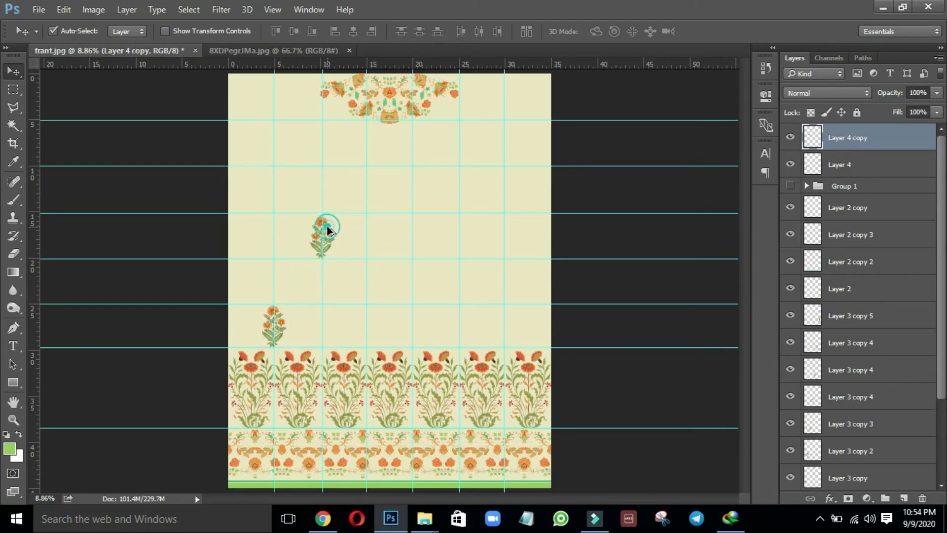
{"action": "key", "text": "ctrl+z"}
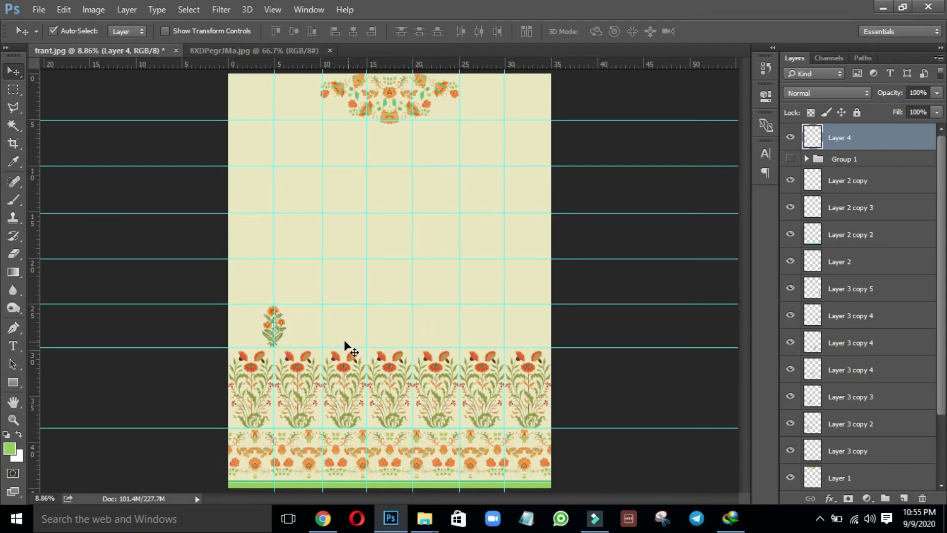
Duplicate the orange-flower plant diagonally upward, centring the copies on the 10-inch and 15-inch vertical guides in the next two grid rows.
{"action": "key", "text": "alt"}
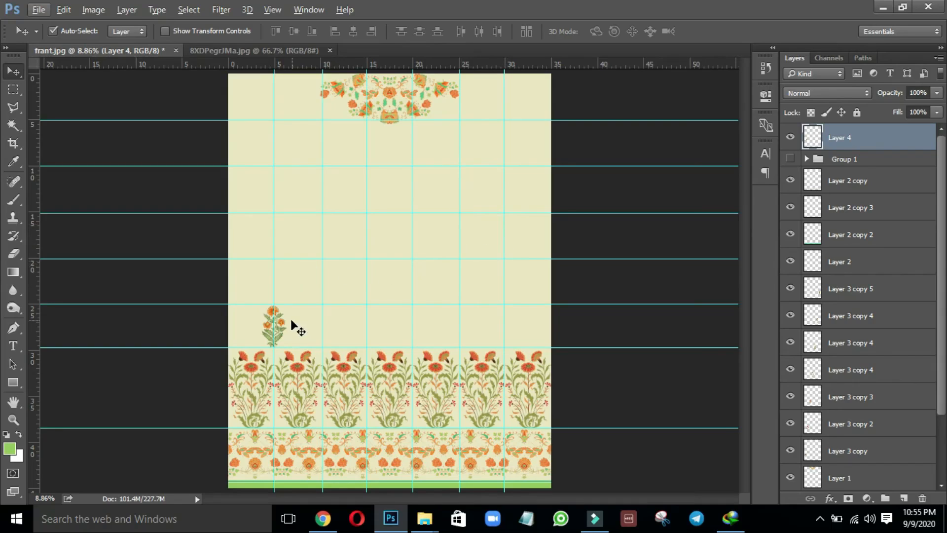
{"action": "key", "text": "alt"}
{"action": "left_click_drag", "start_coordinate": [282, 326], "coordinate": [374, 242]}
{"action": "left_click_drag", "start_coordinate": [378, 240], "coordinate": [387, 236]}
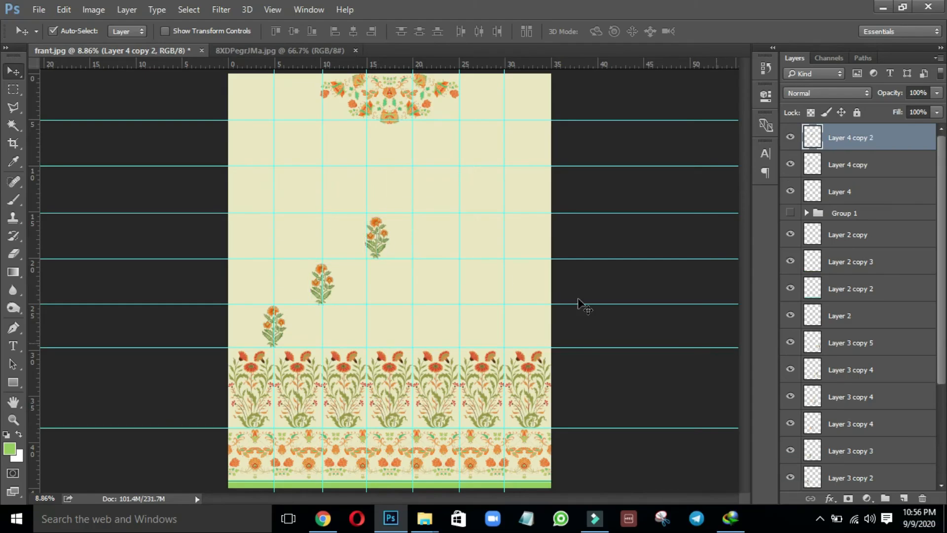
{"action": "key", "text": "alt+Tab"}
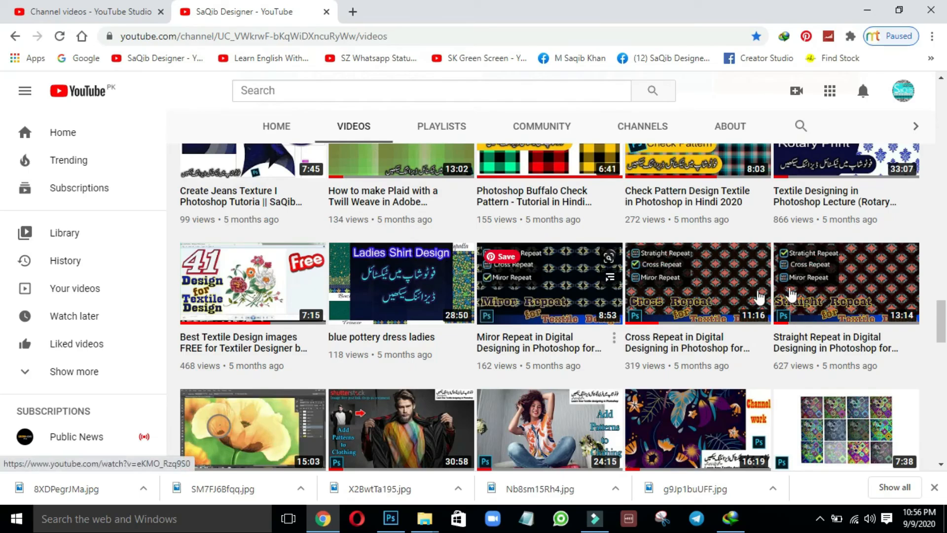
{"action": "key", "text": "alt+Tab"}
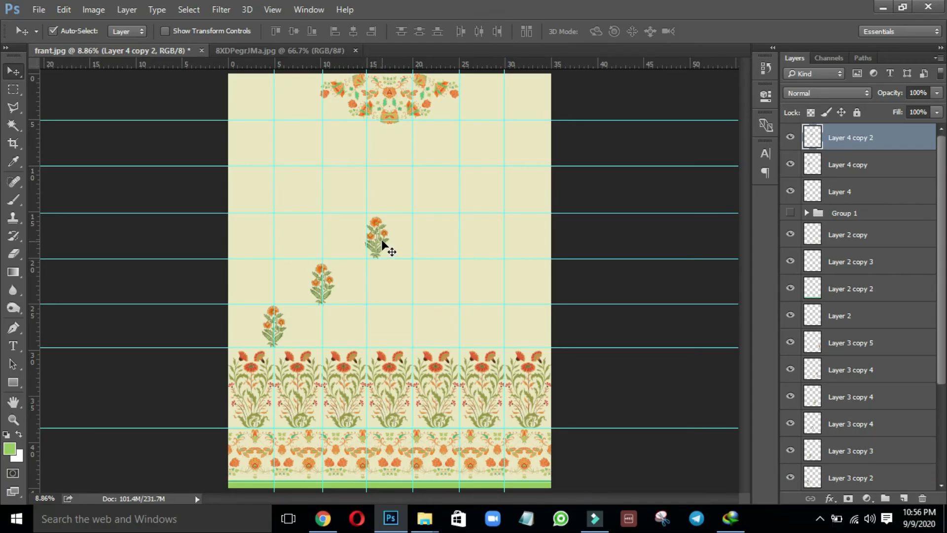
{"action": "left_click_drag", "start_coordinate": [381, 241], "coordinate": [370, 241]}
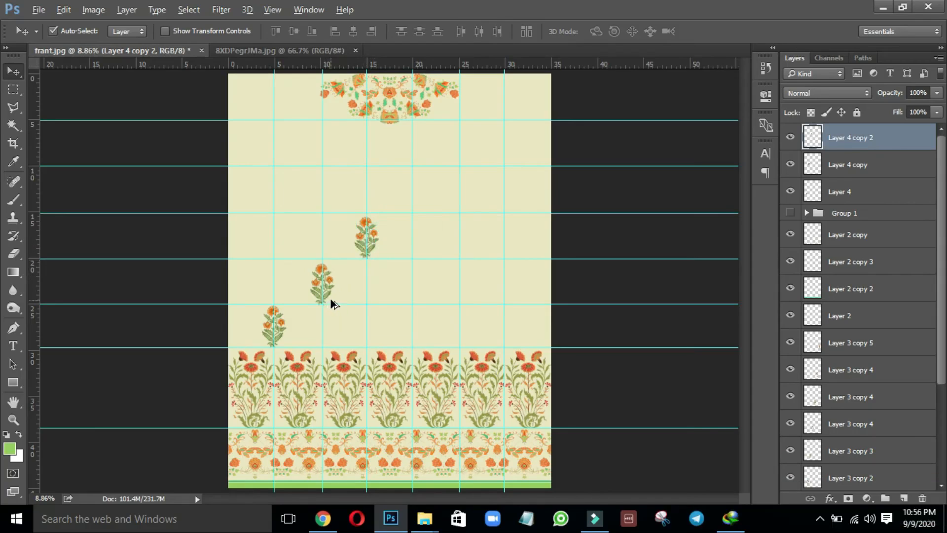
Copy the orange-flower plant along the lowest motif row at 15, 25 and 35 inches.
{"action": "left_click_drag", "start_coordinate": [328, 299], "coordinate": [467, 325]}
{"action": "left_click_drag", "start_coordinate": [467, 326], "coordinate": [559, 323]}
{"action": "key", "text": "ctrl+j"}
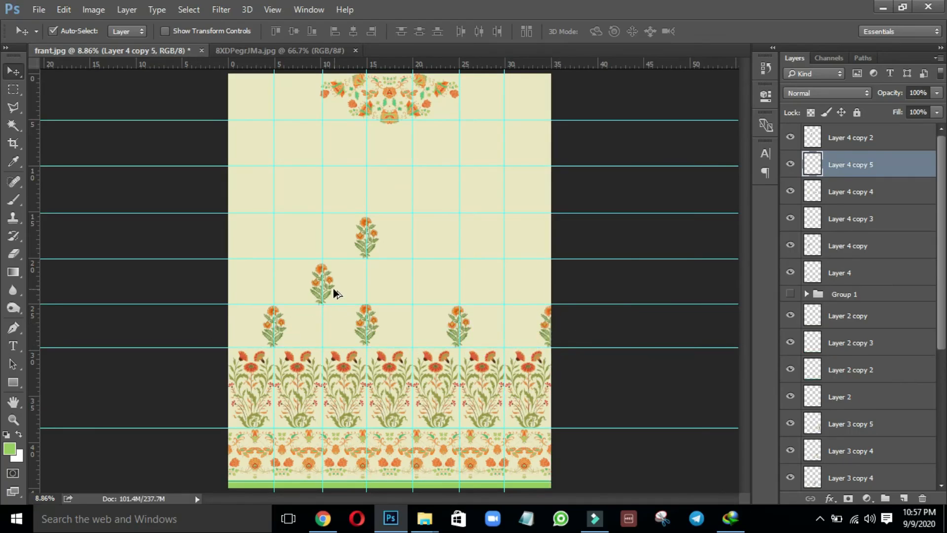
Complete the plant pyramid with copies at 20 and 30 inches, one at 25 inches a row higher, and a single one on top.
{"action": "left_click_drag", "start_coordinate": [330, 285], "coordinate": [516, 281]}
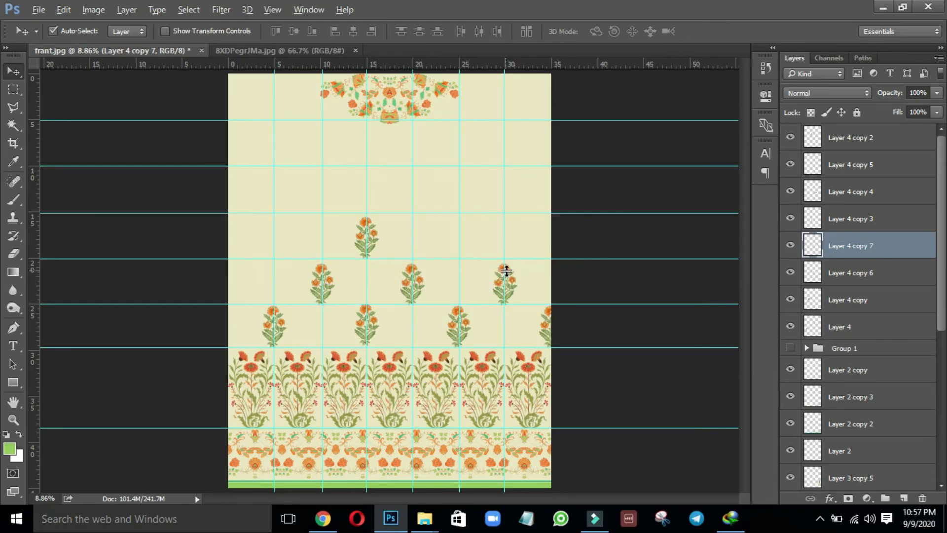
{"action": "left_click", "coordinate": [459, 228]}
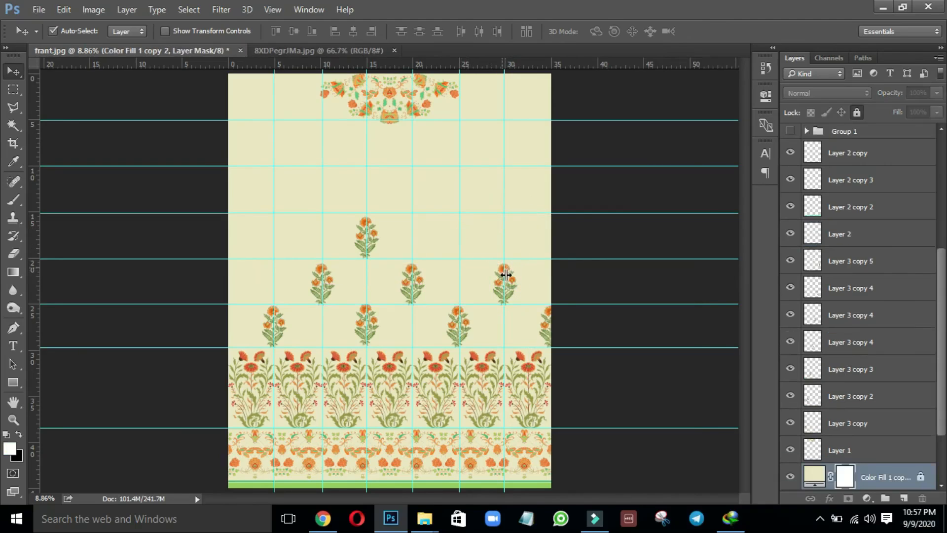
{"action": "left_click_drag", "start_coordinate": [422, 282], "coordinate": [421, 190]}
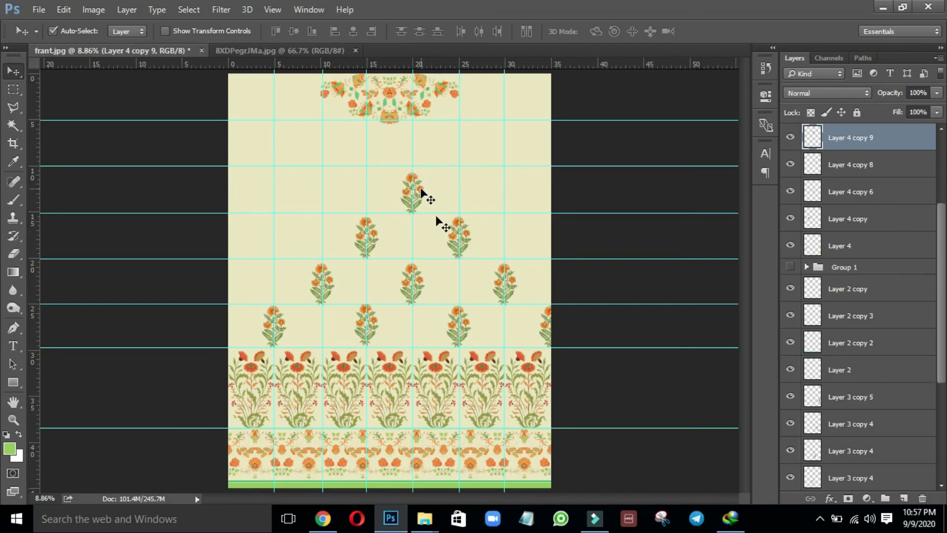
Group all the orange-flower plant layers and centre the group horizontally on the canvas.
{"action": "key", "text": "ctrl+g"}
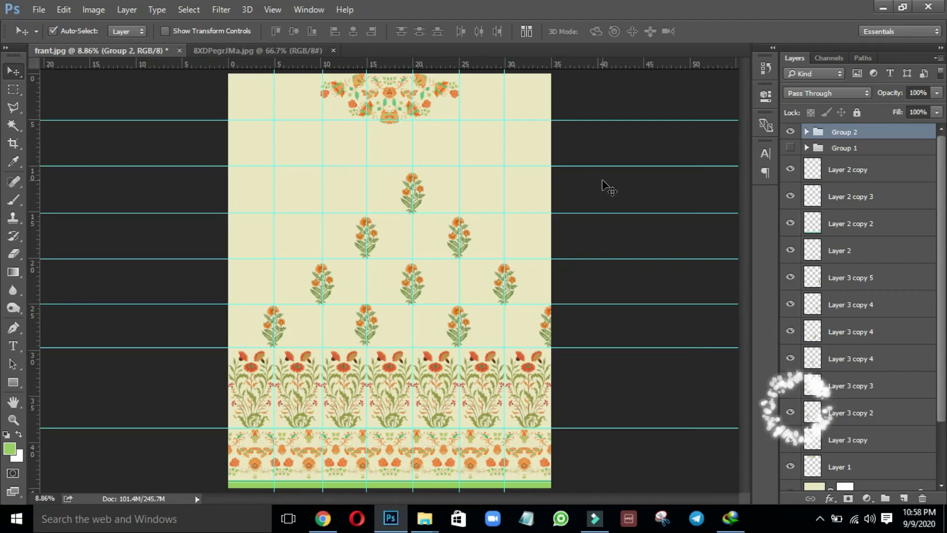
{"action": "left_click_drag", "start_coordinate": [608, 182], "coordinate": [244, 337]}
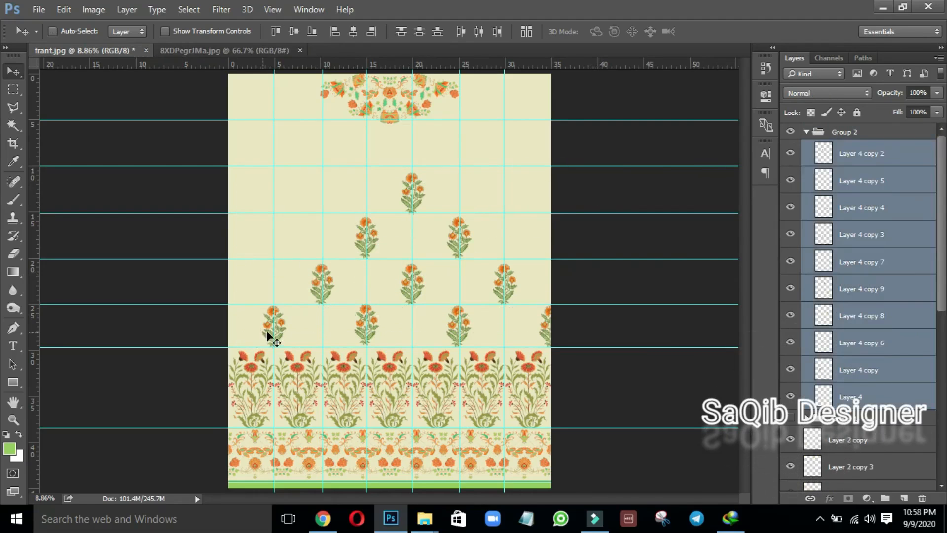
{"action": "key", "text": "ctrl+g"}
{"action": "key", "text": "ctrl+a"}
{"action": "left_click", "coordinate": [354, 31]}
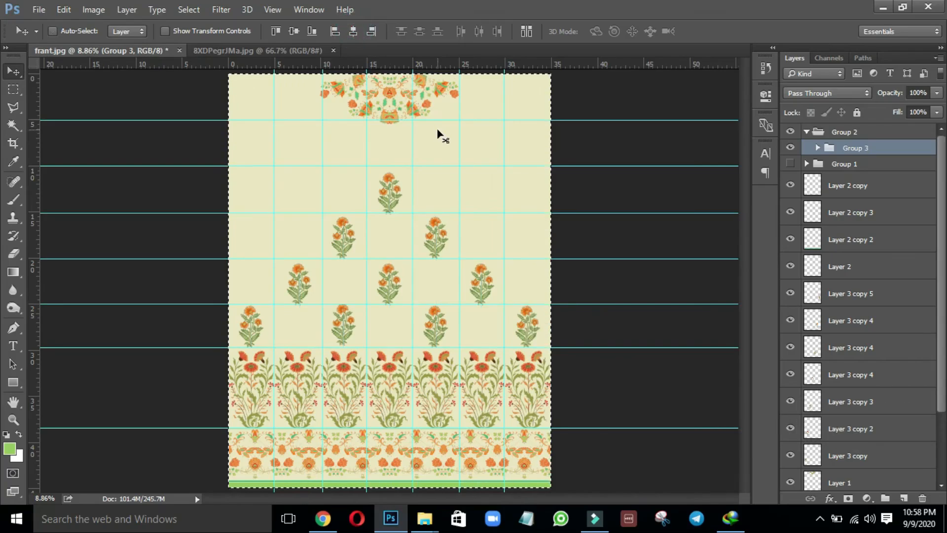
{"action": "key", "text": "ctrl+d"}
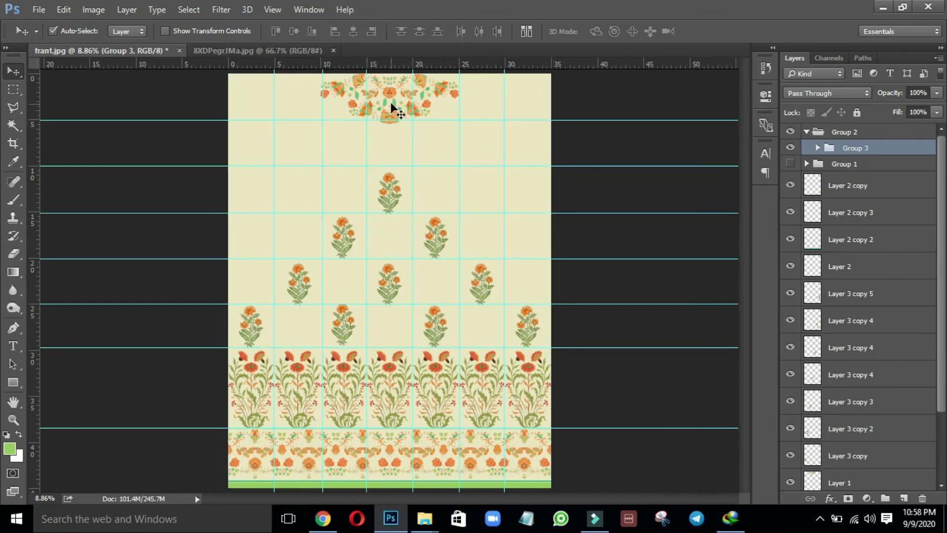
Check the spacing between the neckline and the top plant, hide the guides, and inspect the motifs up close.
{"action": "left_click_drag", "start_coordinate": [390, 104], "coordinate": [394, 99]}
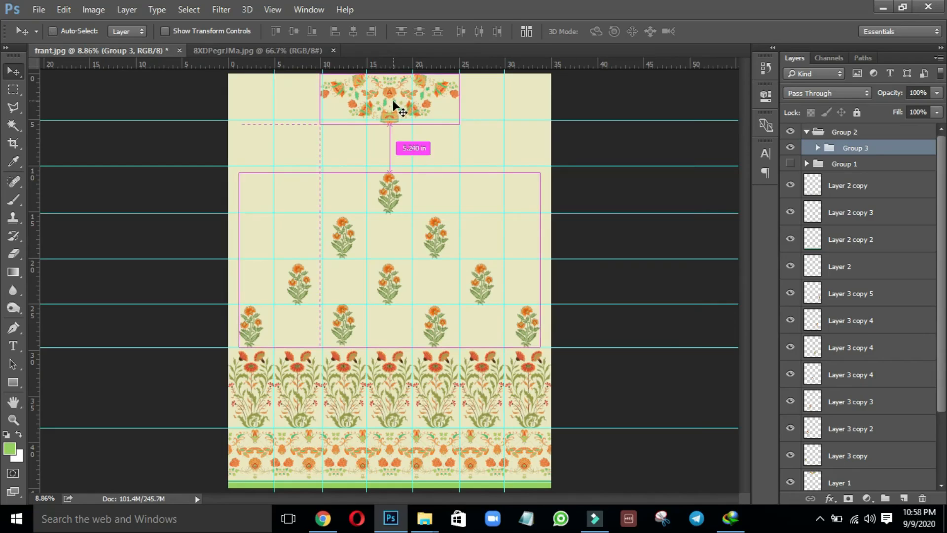
{"action": "key", "text": "ctrl+h"}
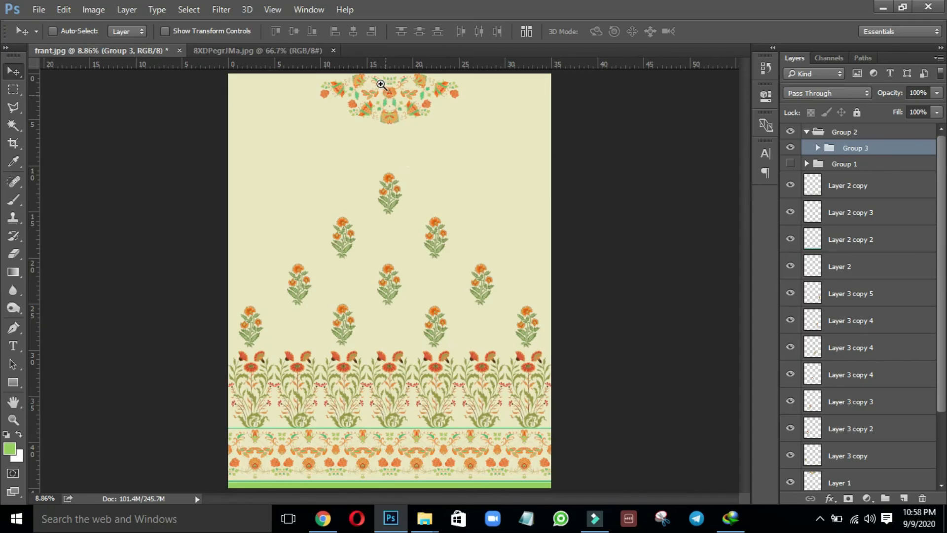
{"action": "left_click_drag", "start_coordinate": [365, 85], "coordinate": [416, 94]}
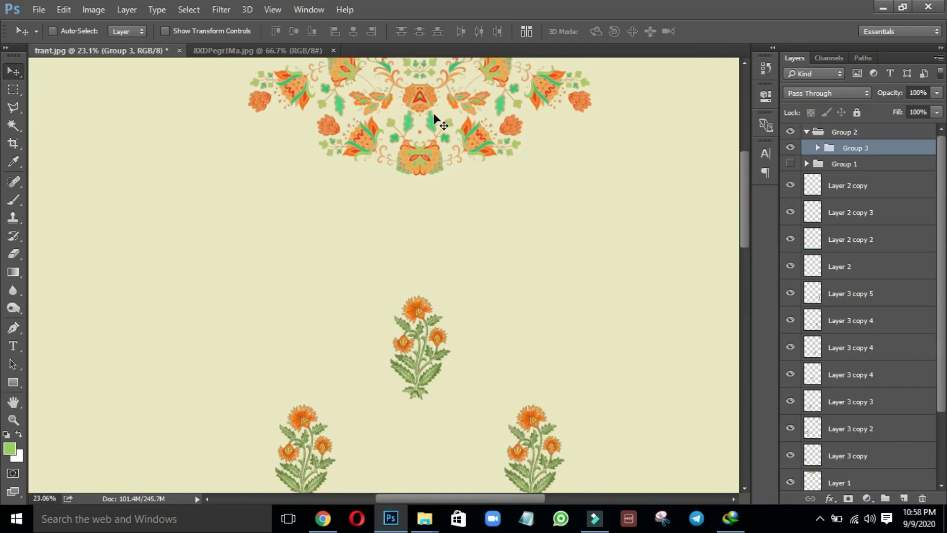
{"action": "key", "text": "ctrl+0"}
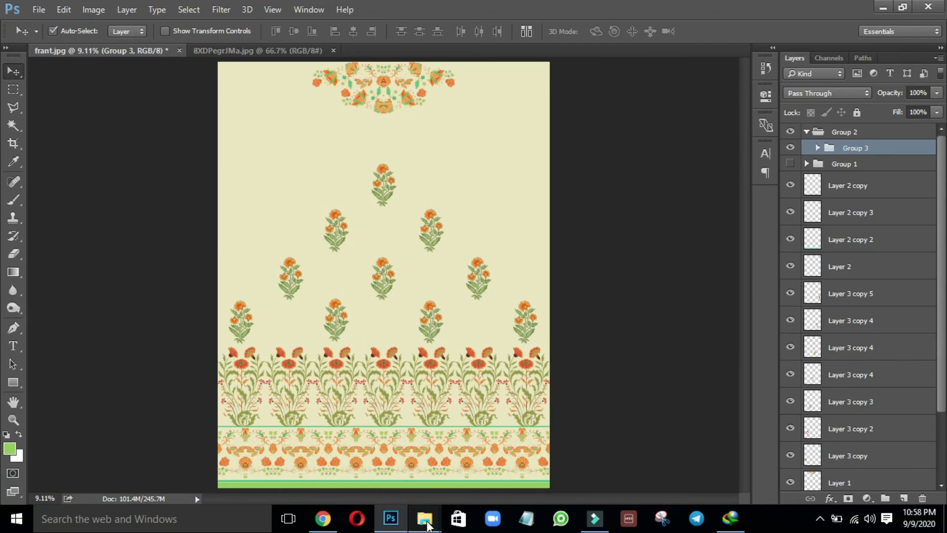
Open the black-dot halftone texture MRga18RHJ6 from the neww folder inside SaqibDesignerYouTub in Photoshop.
{"action": "mouse_move", "coordinate": [424, 517]}
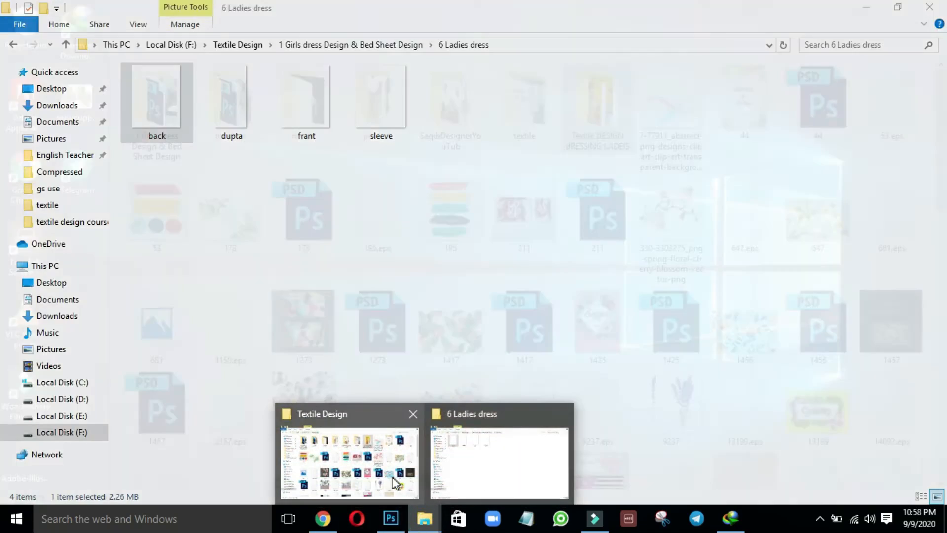
{"action": "left_click", "coordinate": [394, 477]}
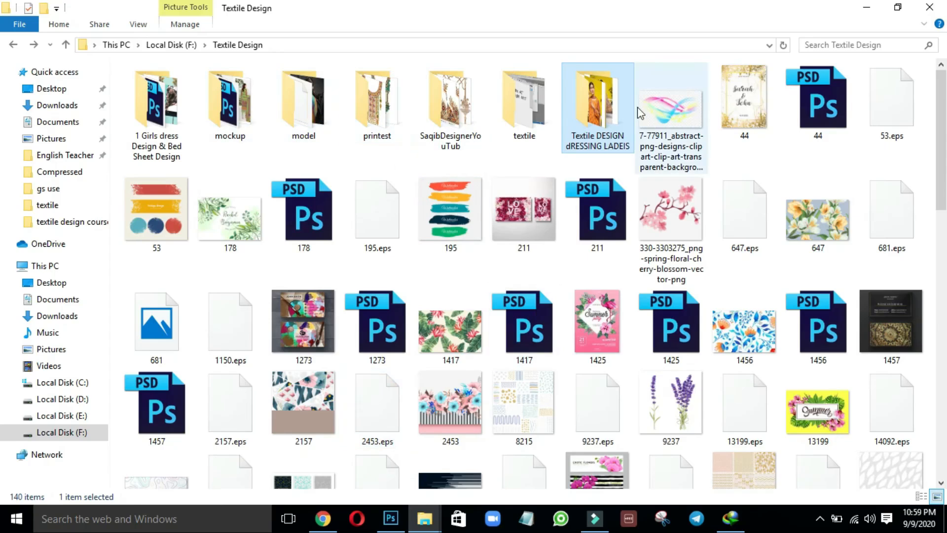
{"action": "double_click", "coordinate": [446, 102]}
{"action": "double_click", "coordinate": [235, 102]}
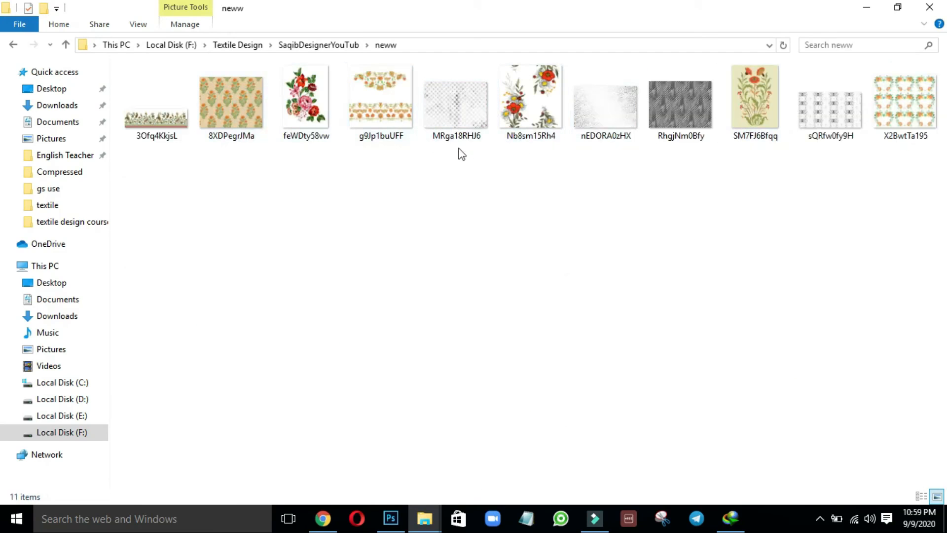
{"action": "left_click", "coordinate": [815, 105]}
{"action": "left_click", "coordinate": [666, 111]}
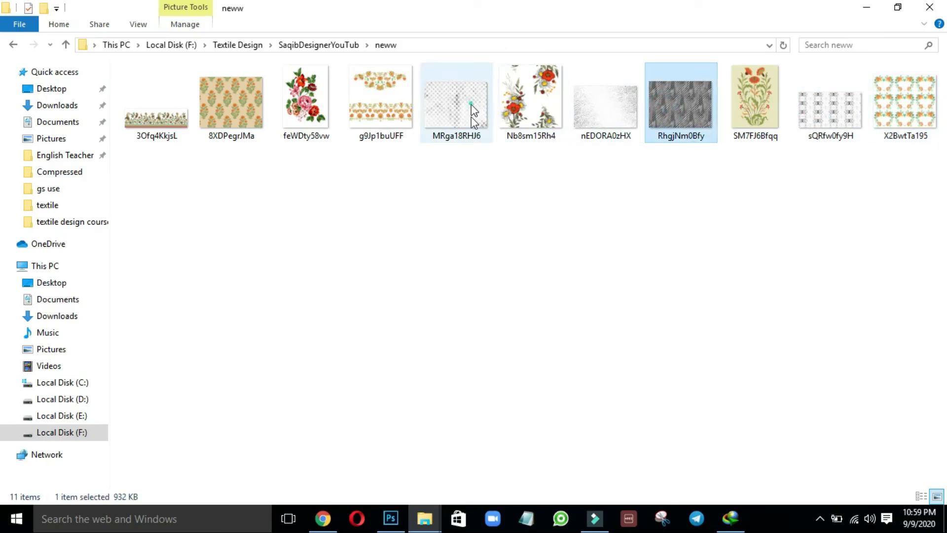
{"action": "left_click_drag", "start_coordinate": [472, 117], "coordinate": [814, 282]}
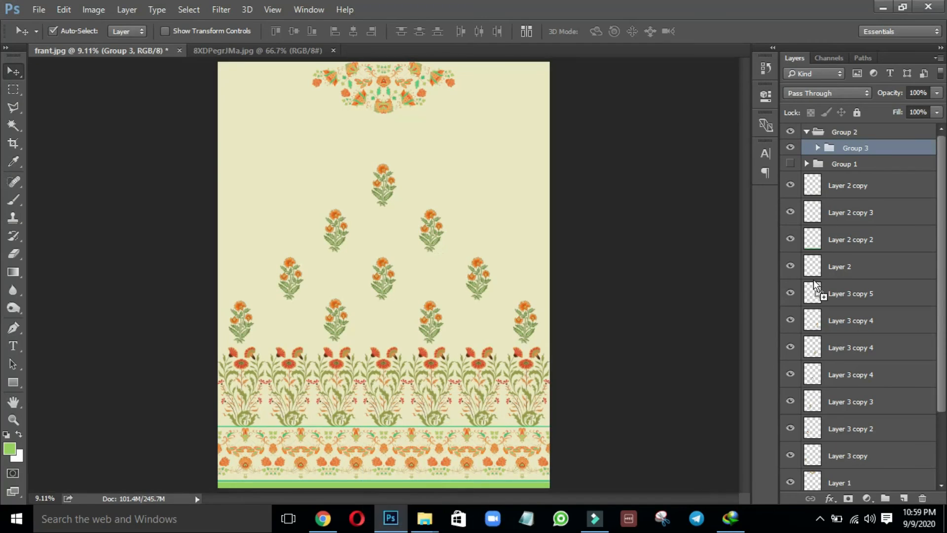
{"action": "left_click_drag", "start_coordinate": [601, 182], "coordinate": [601, 184]}
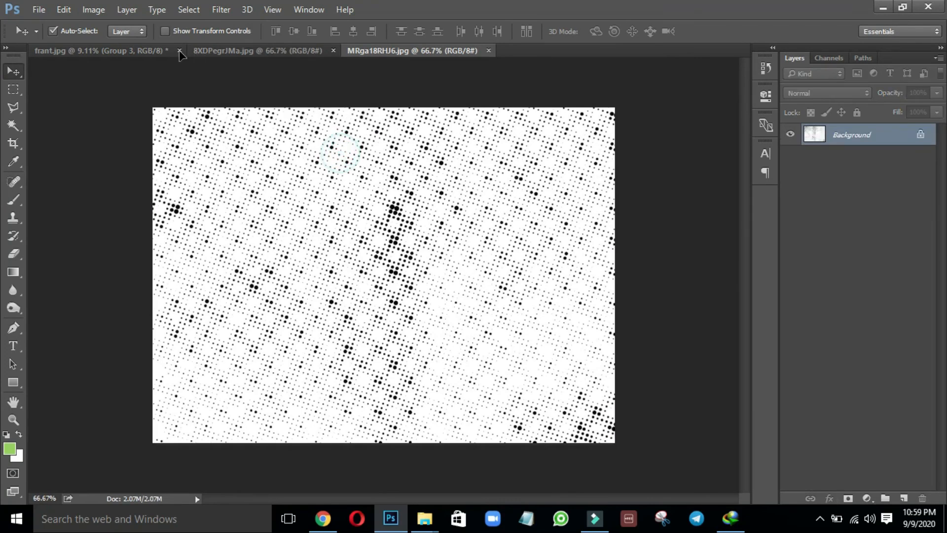
Bring the dot texture into frant.jpg, rotate it 90 degrees and stretch it to cover the whole canvas.
{"action": "left_click_drag", "start_coordinate": [165, 51], "coordinate": [581, 112]}
{"action": "key", "text": "ctrl+t"}
{"action": "left_click_drag", "start_coordinate": [544, 84], "coordinate": [565, 309]}
{"action": "mouse_move", "coordinate": [517, 255]}
{"action": "left_mouse_down"}
{"action": "mouse_move", "coordinate": [518, 230]}
{"action": "mouse_move", "coordinate": [519, 242]}
{"action": "left_mouse_up"}
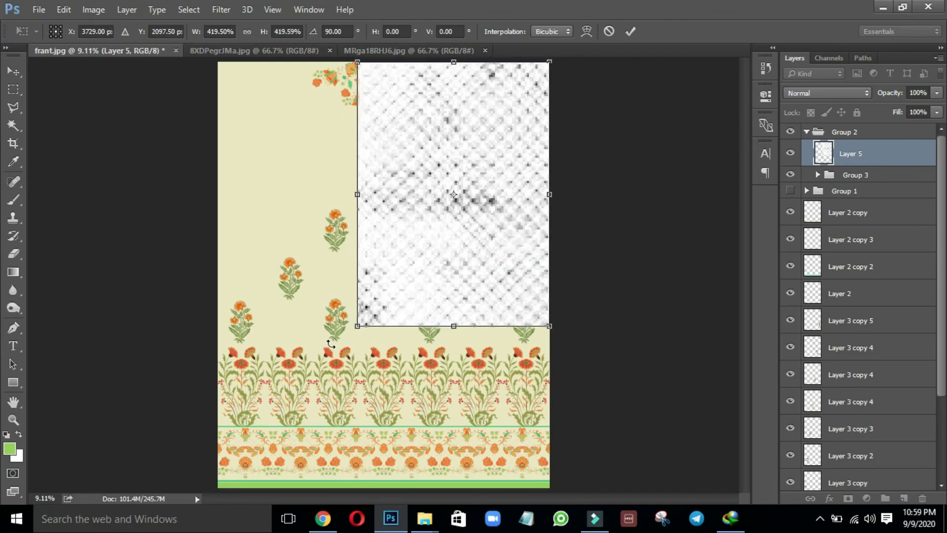
{"action": "left_click_drag", "start_coordinate": [355, 328], "coordinate": [223, 478]}
{"action": "left_click_drag", "start_coordinate": [238, 284], "coordinate": [218, 285]}
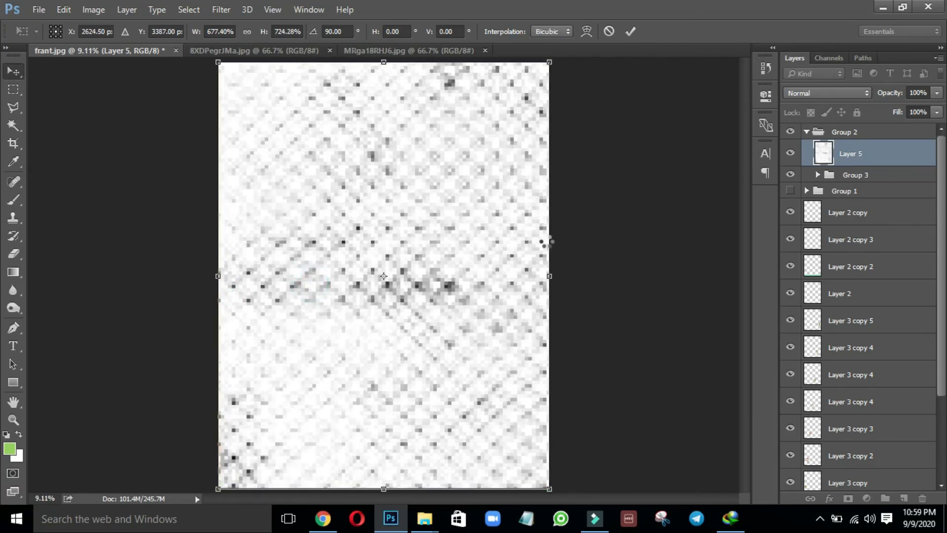
{"action": "key", "text": "Return"}
Ungroup Group 2 and set the dot texture layer's blend mode to Soft Light.
{"action": "left_click", "coordinate": [846, 133]}
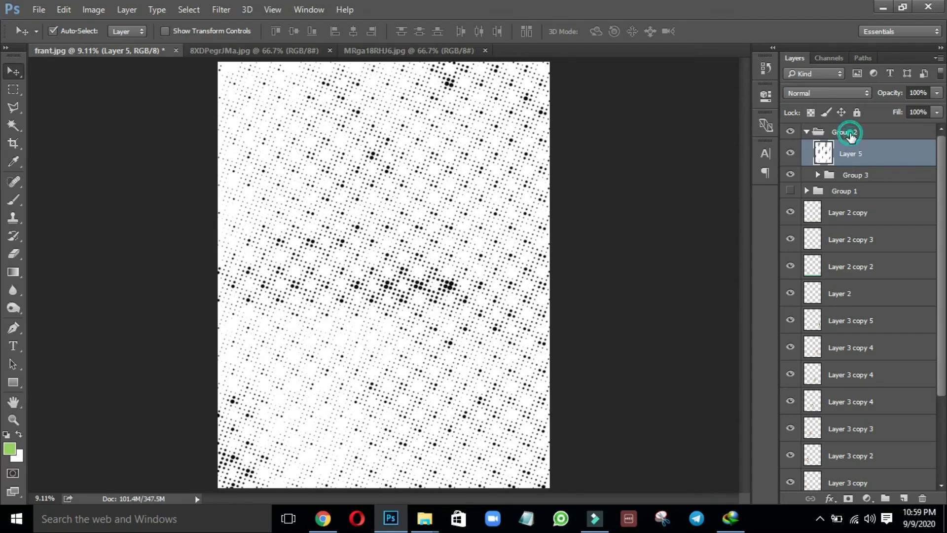
{"action": "key", "text": "ctrl+shift+g"}
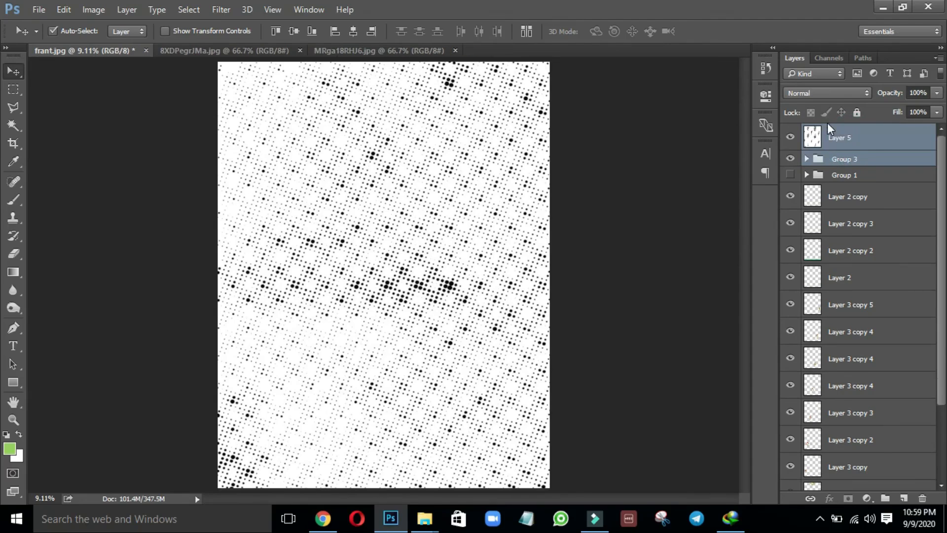
{"action": "left_click", "coordinate": [872, 142]}
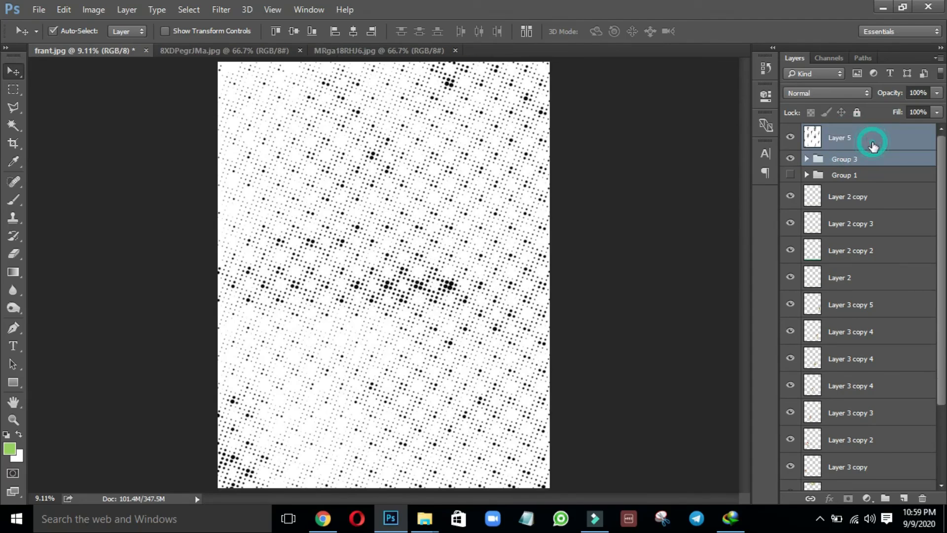
{"action": "left_click", "coordinate": [862, 93]}
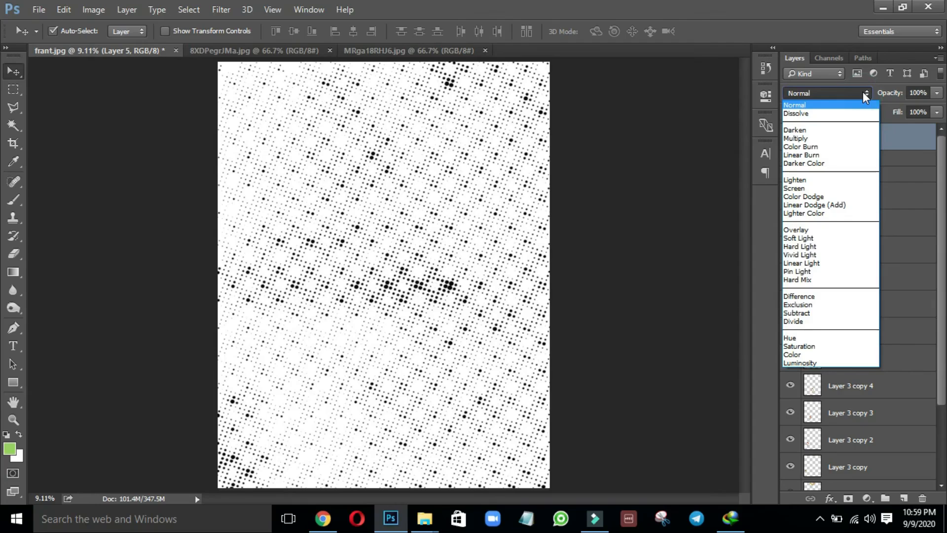
{"action": "left_click", "coordinate": [828, 239]}
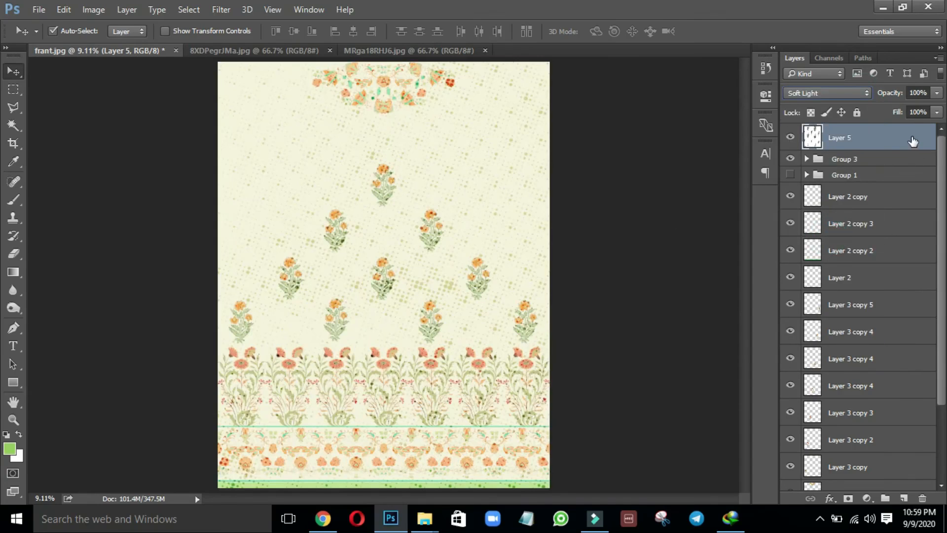
Preview the dress with the small all-over motifs of Group 1 shown, then hide that group again.
{"action": "left_click", "coordinate": [790, 175]}
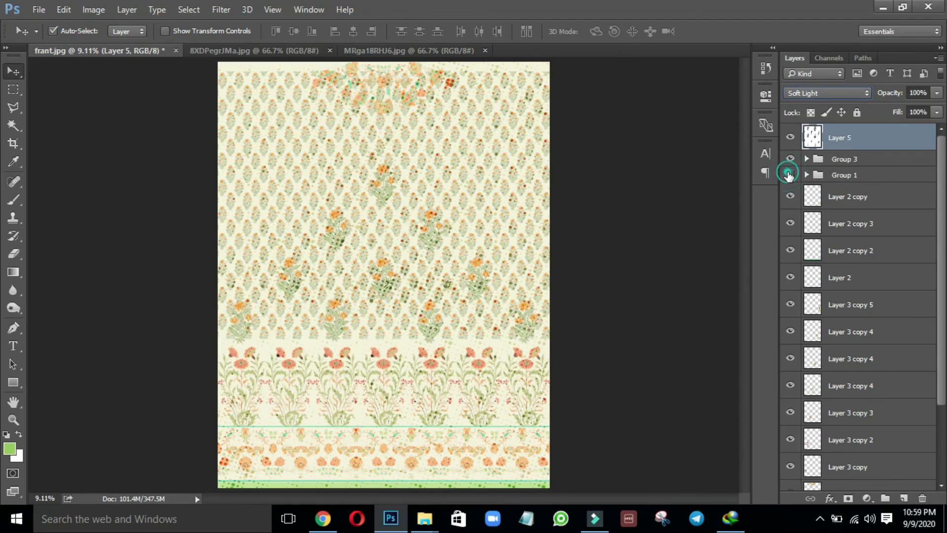
{"action": "left_click", "coordinate": [790, 174]}
{"action": "left_click", "coordinate": [881, 174]}
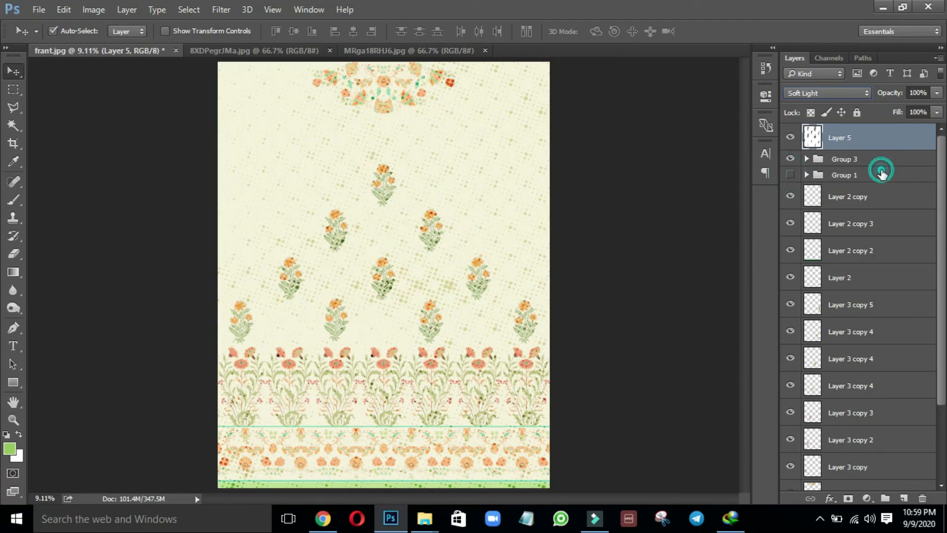
Move the dot texture layer directly above the colour fill layers and set its opacity to 67%.
{"action": "left_click", "coordinate": [865, 141]}
{"action": "scroll", "coordinate": [848, 346], "scroll_direction": "down", "scroll_amount": 4}
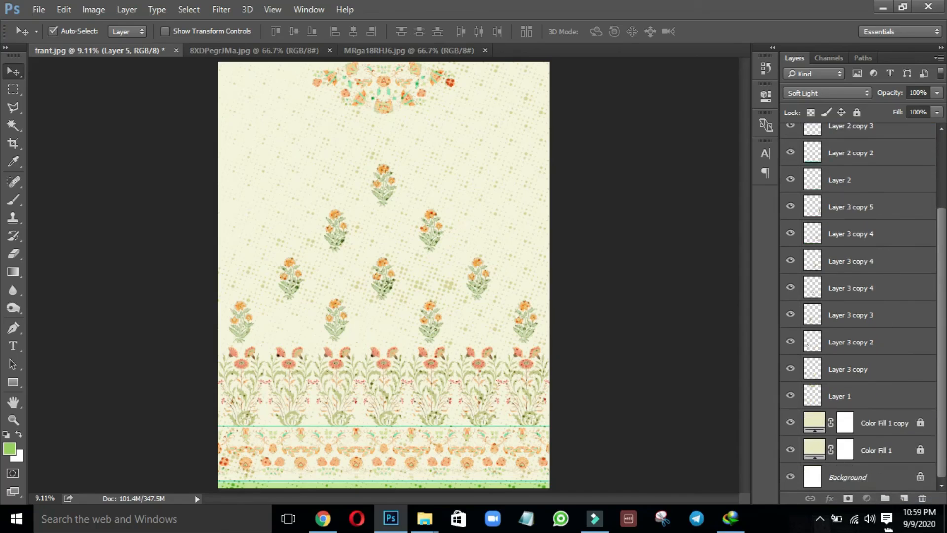
{"action": "left_click_drag", "start_coordinate": [888, 528], "coordinate": [867, 408]}
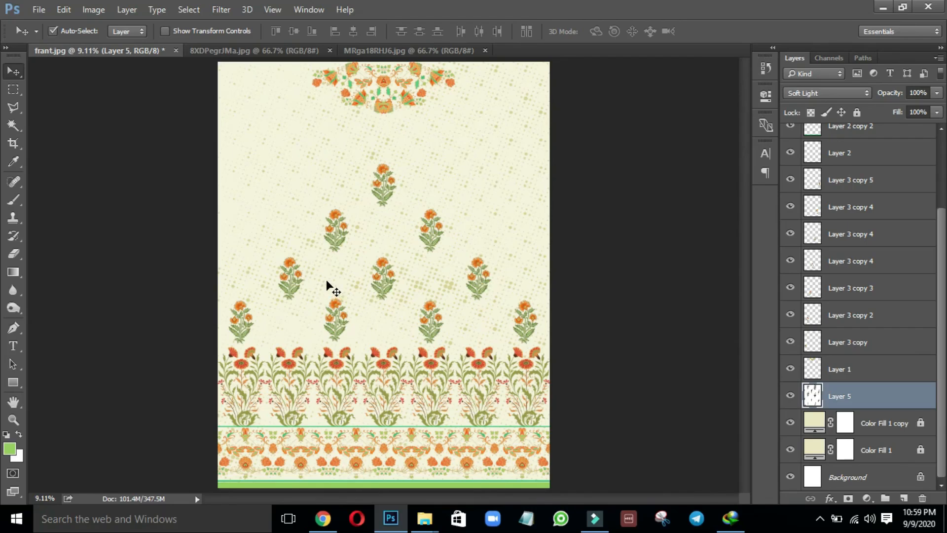
{"action": "scroll", "coordinate": [508, 158], "scroll_direction": "up", "scroll_amount": 8}
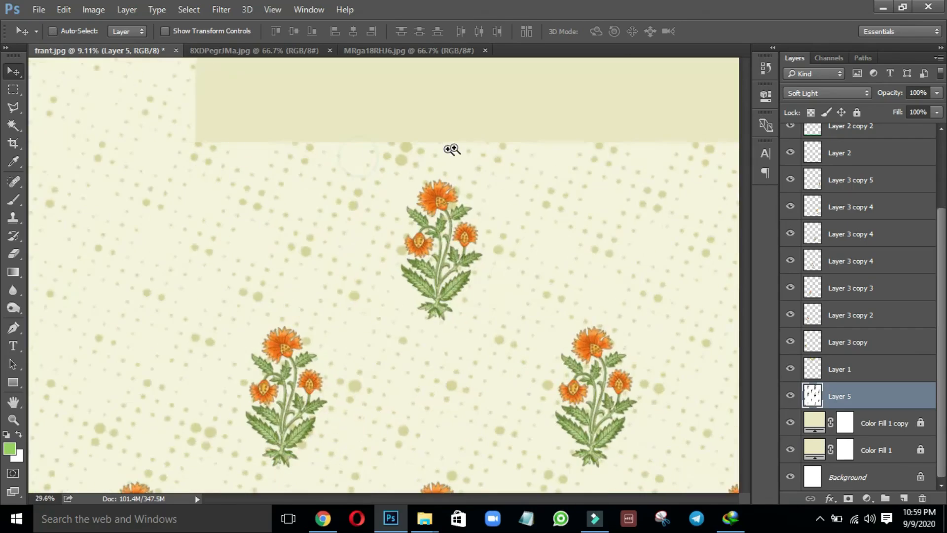
{"action": "scroll", "coordinate": [464, 153], "scroll_direction": "down", "scroll_amount": 8}
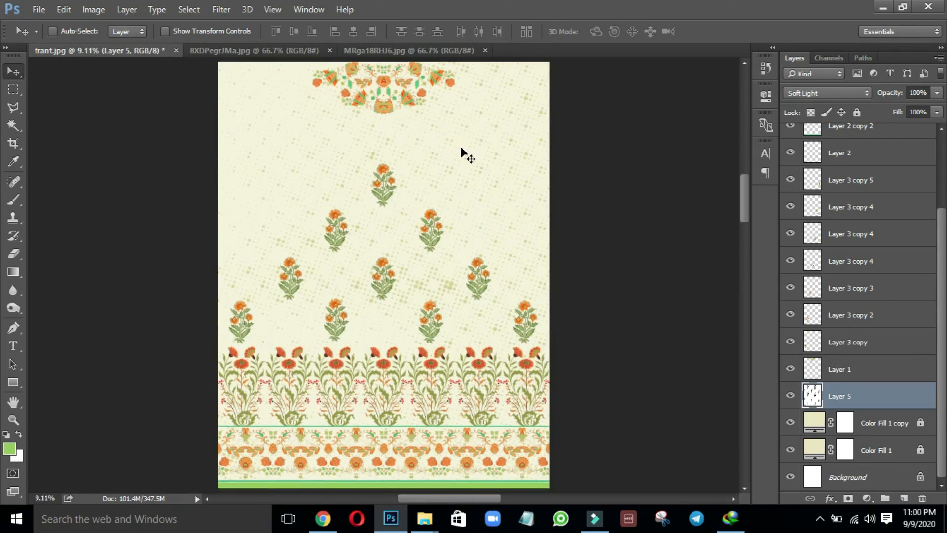
{"action": "left_click", "coordinate": [937, 113]}
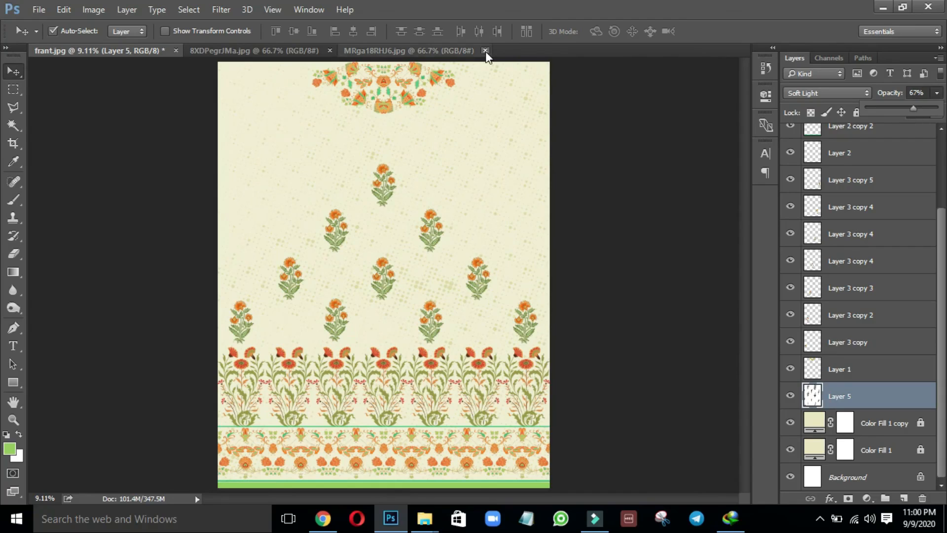
{"action": "key", "text": "F10"}
{"action": "key", "text": "F10"}
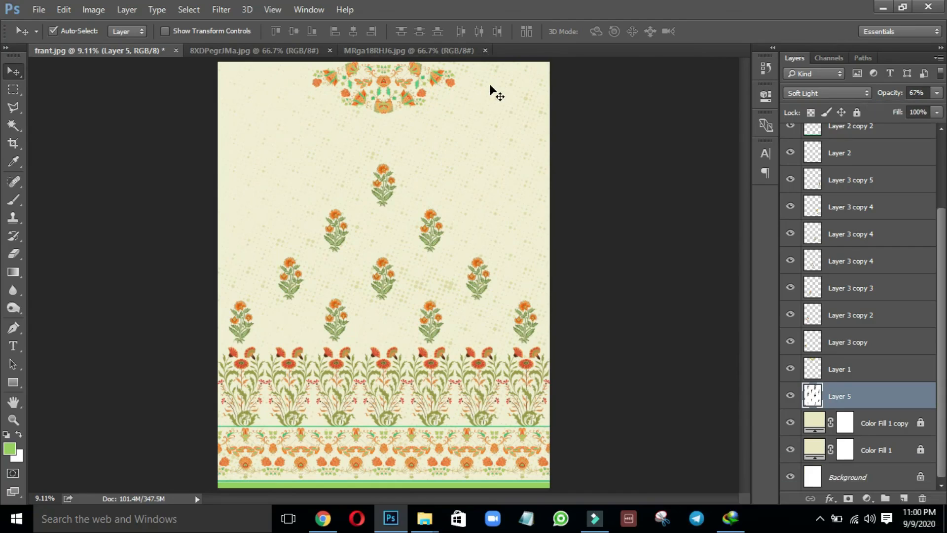
Preview the wavy-line pattern image RhgjNm0Bfy from the neww folder, then return to the dress design.
{"action": "key", "text": "alt+Tab"}
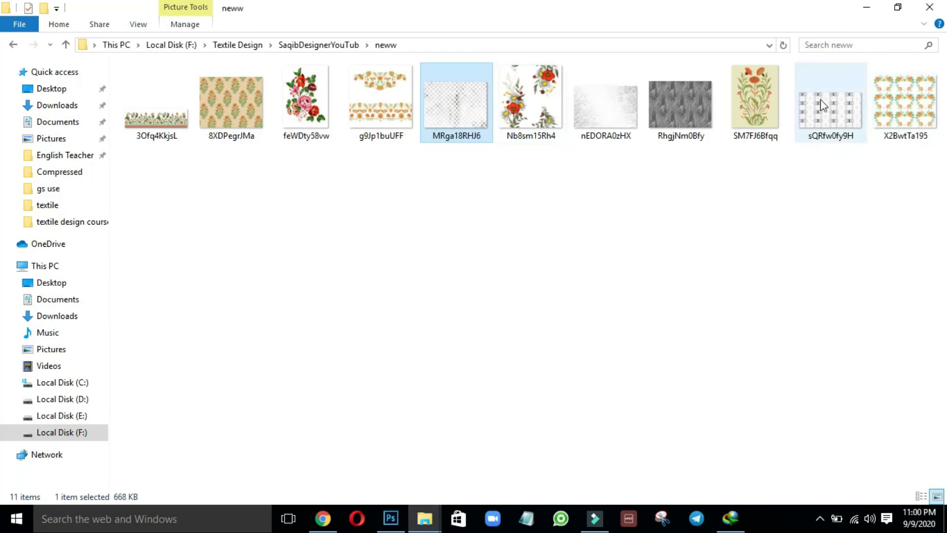
{"action": "left_click", "coordinate": [656, 104]}
{"action": "double_click", "coordinate": [656, 105]}
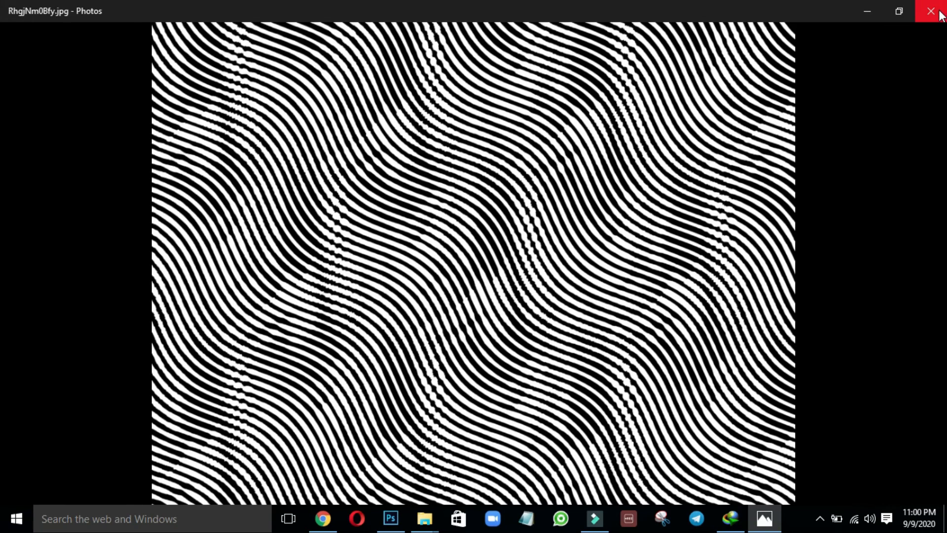
{"action": "left_click", "coordinate": [930, 10]}
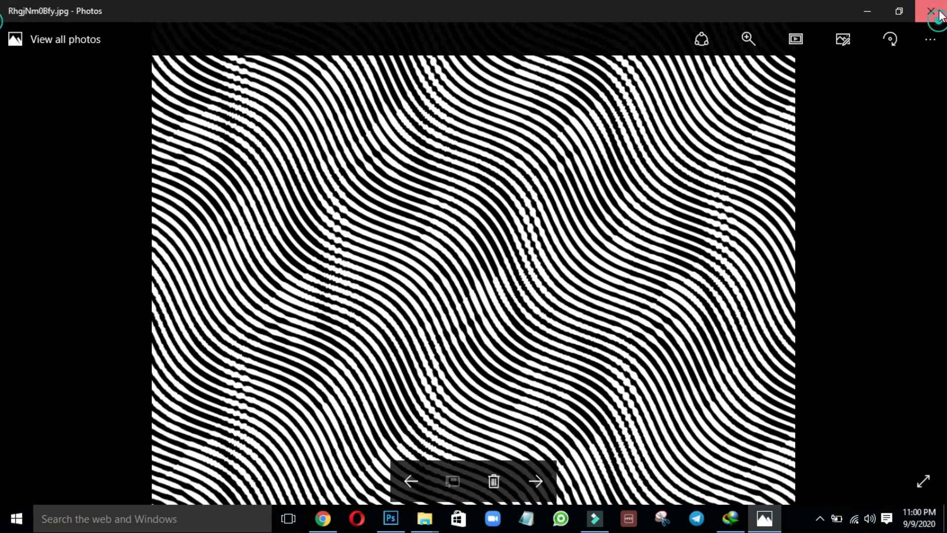
{"action": "key", "text": "alt+Tab"}
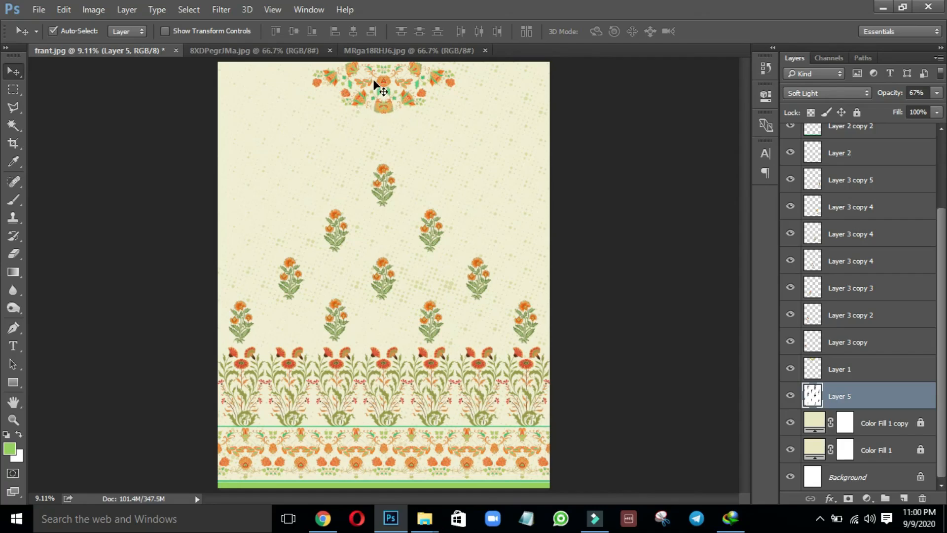
Move the floral neckline motif down so that it sits clear of the canvas's upper edge.
{"action": "left_click", "coordinate": [386, 103]}
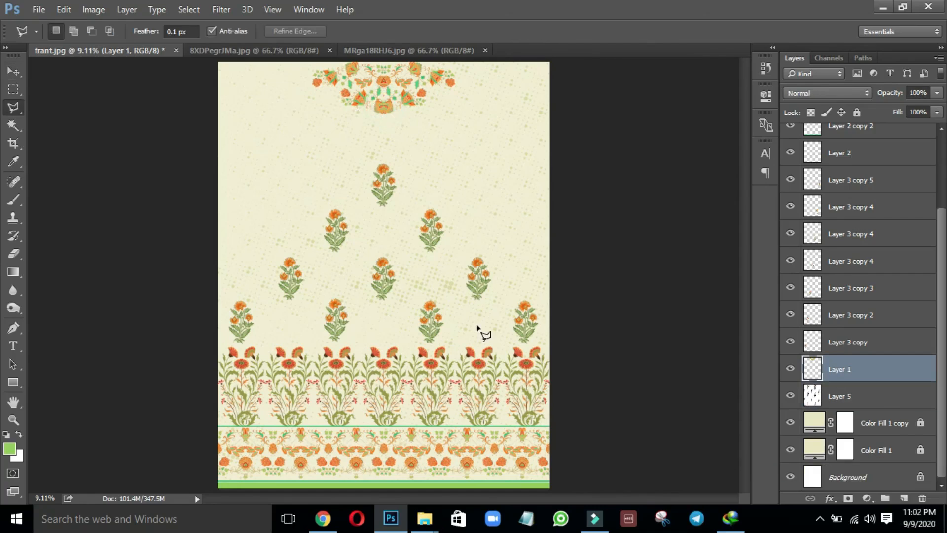
{"action": "left_click_drag", "start_coordinate": [377, 74], "coordinate": [510, 117]}
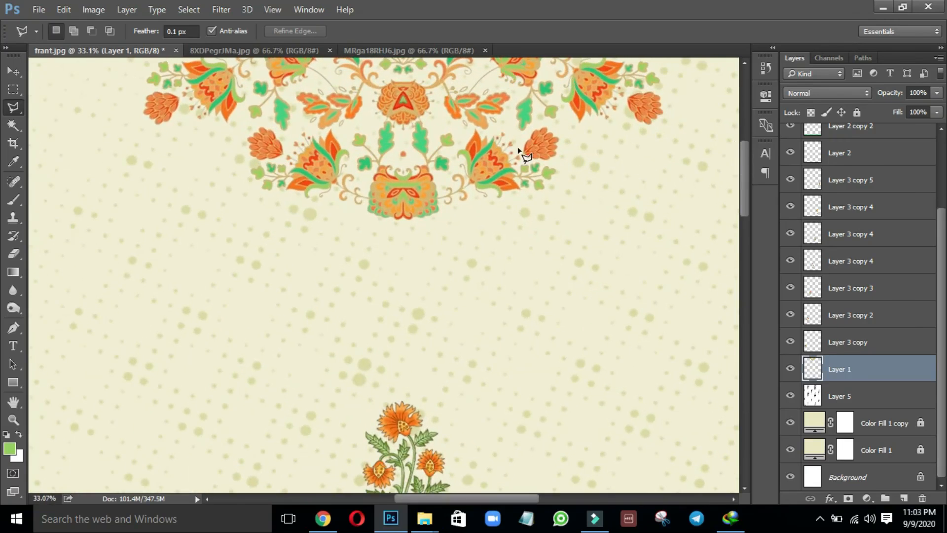
{"action": "key", "text": "v"}
{"action": "left_click_drag", "start_coordinate": [395, 203], "coordinate": [411, 324]}
Outline the outer flower branch on the neckline motif's right side with the Polygonal Lasso and copy it to its own layer.
{"action": "key", "text": "l"}
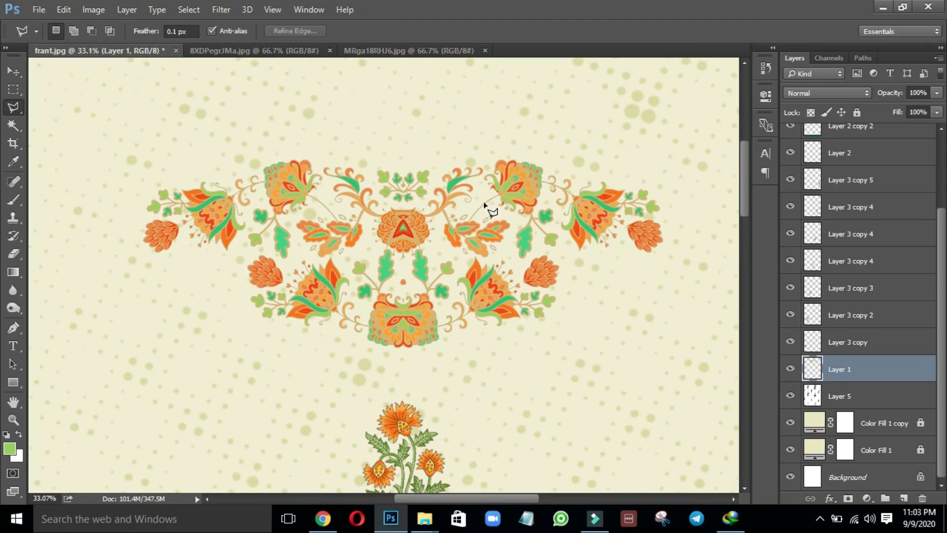
{"action": "left_click", "coordinate": [470, 216]}
{"action": "left_click", "coordinate": [488, 163]}
{"action": "left_click", "coordinate": [589, 136]}
{"action": "left_click", "coordinate": [641, 164]}
{"action": "left_click", "coordinate": [707, 222]}
{"action": "left_click", "coordinate": [668, 293]}
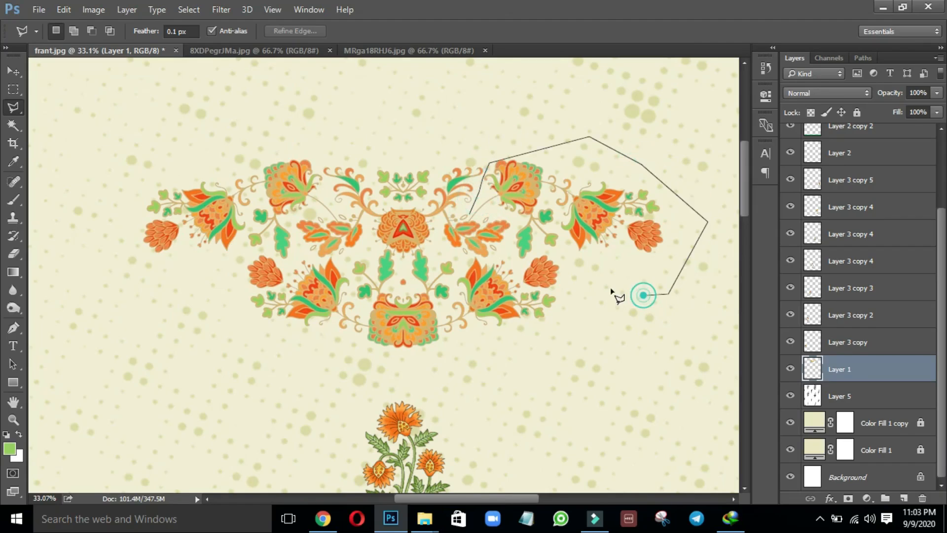
{"action": "left_click", "coordinate": [611, 289]}
{"action": "left_click", "coordinate": [545, 250]}
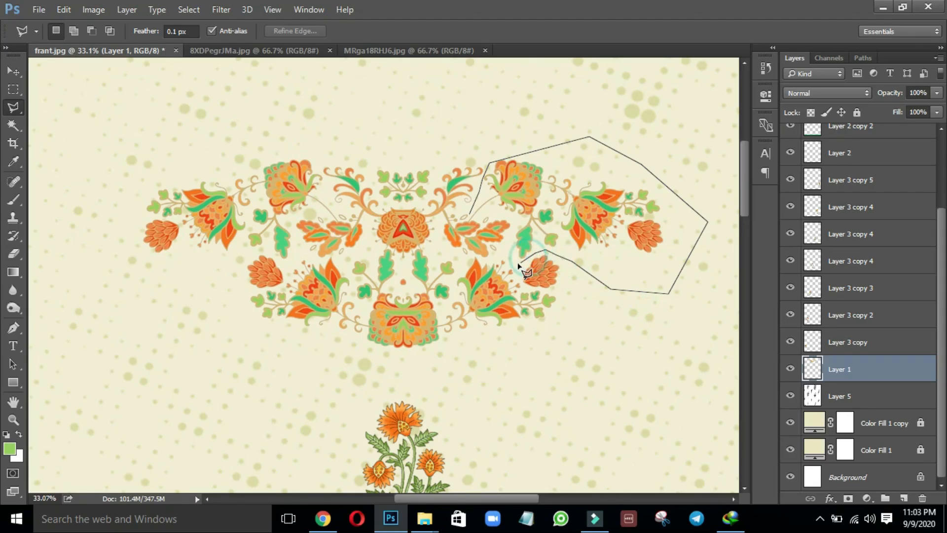
{"action": "left_click", "coordinate": [519, 262]}
{"action": "left_click", "coordinate": [513, 220]}
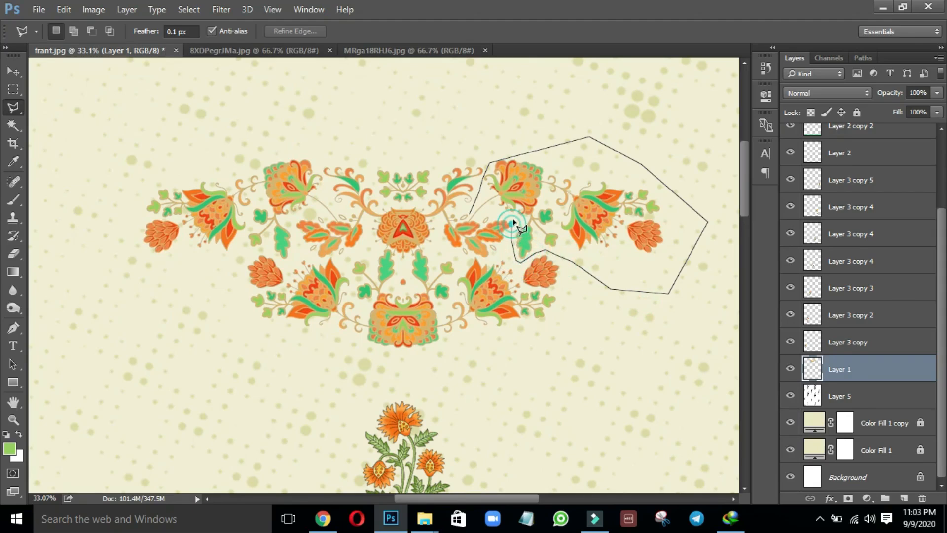
{"action": "left_click", "coordinate": [484, 213]}
{"action": "double_click", "coordinate": [482, 217]}
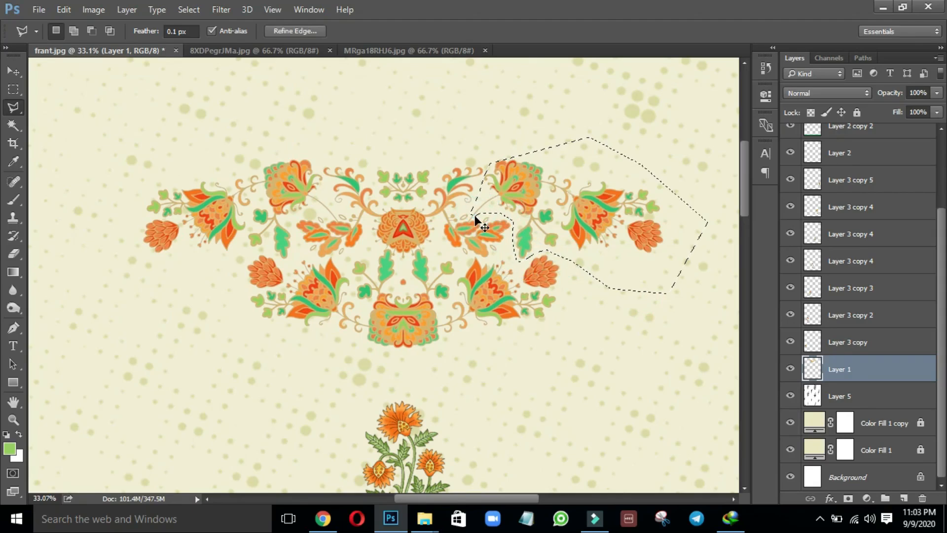
{"action": "key", "text": "ctrl+j"}
Move the copied flower branch up so that it sits above the right half of the neckline motif.
{"action": "key", "text": "v"}
{"action": "left_click_drag", "start_coordinate": [482, 218], "coordinate": [499, 104]}
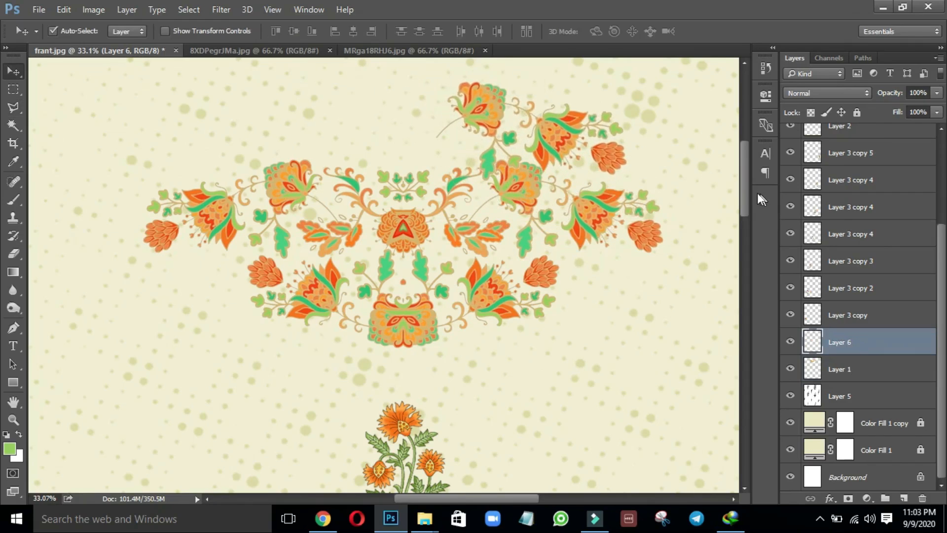
{"action": "left_click_drag", "start_coordinate": [745, 191], "coordinate": [736, 170]}
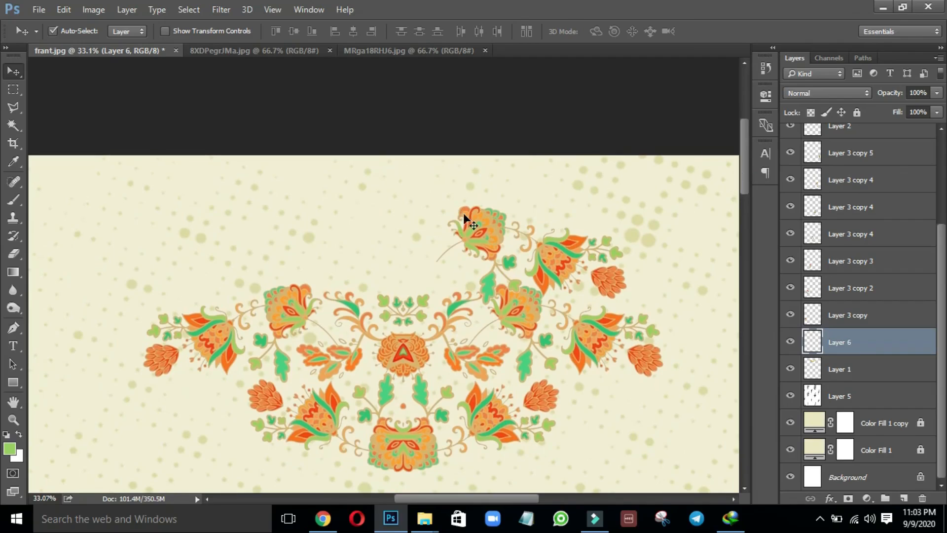
{"action": "left_click", "coordinate": [476, 222]}
{"action": "left_click_drag", "start_coordinate": [493, 239], "coordinate": [508, 248]}
Rotate the copied branch by -22.5° and nudge it into place above the neckline motif's upper right flower.
{"action": "key", "text": "ctrl+t"}
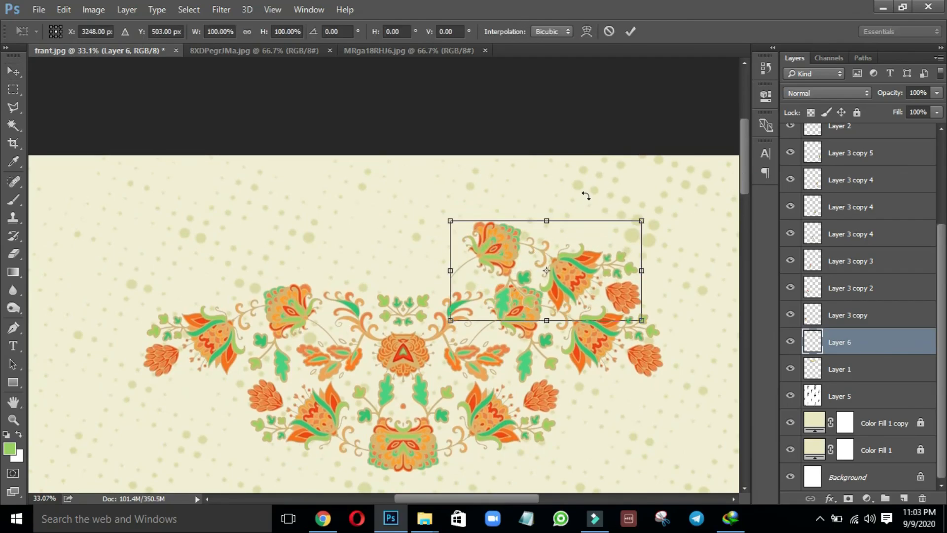
{"action": "left_click_drag", "start_coordinate": [589, 192], "coordinate": [561, 189]}
{"action": "mouse_move", "coordinate": [596, 272]}
{"action": "left_mouse_down"}
{"action": "mouse_move", "coordinate": [577, 242]}
{"action": "mouse_move", "coordinate": [597, 263]}
{"action": "left_mouse_up"}
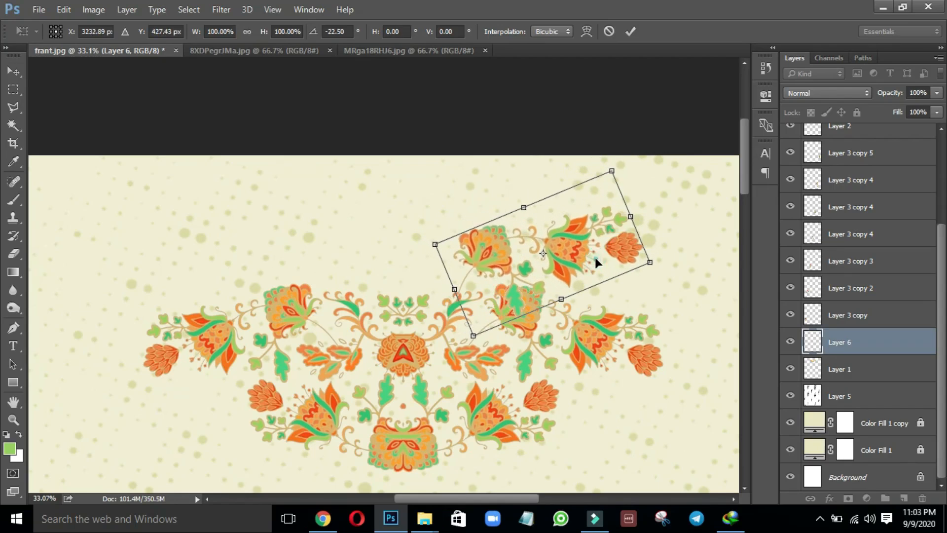
{"action": "key", "text": "Return"}
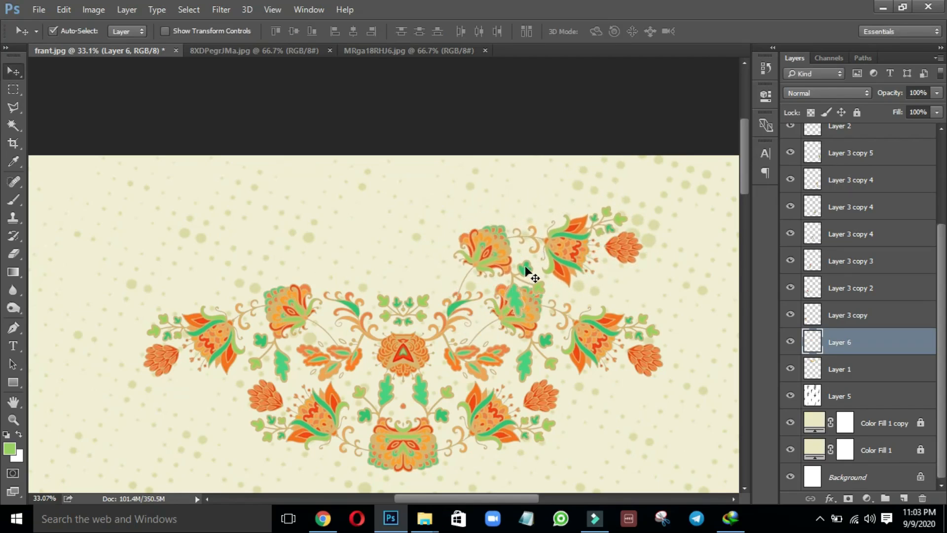
{"action": "left_click_drag", "start_coordinate": [563, 256], "coordinate": [565, 249]}
{"action": "key", "text": "Right"}
{"action": "key", "text": "Right"}
{"action": "key", "text": "Right"}
{"action": "key", "text": "Right"}
{"action": "key", "text": "Right"}
{"action": "key", "text": "Right"}
{"action": "key", "text": "Right"}
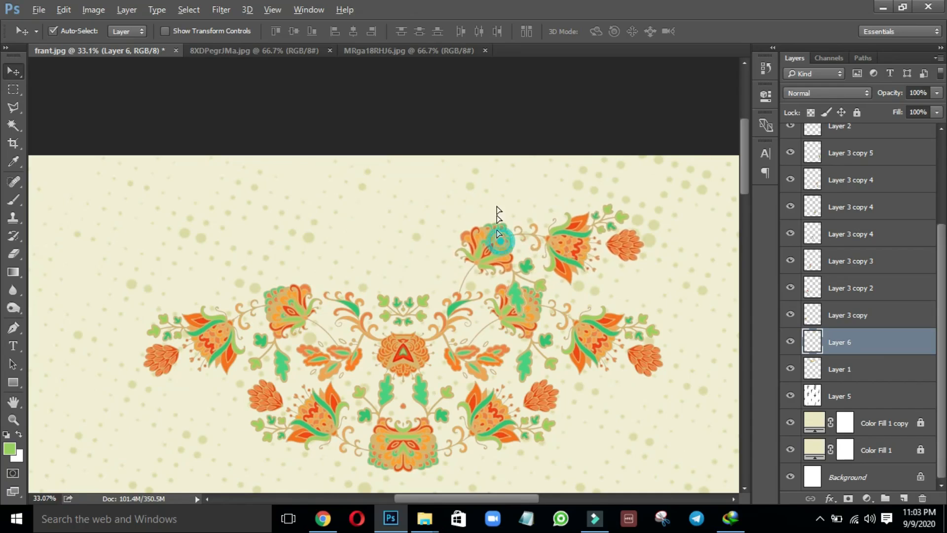
Duplicate the rotated branch upward, rotate the copy by about -34° and shift it toward the neckline's centre.
{"action": "left_click_drag", "start_coordinate": [498, 233], "coordinate": [497, 180]}
{"action": "key", "text": "ctrl+t"}
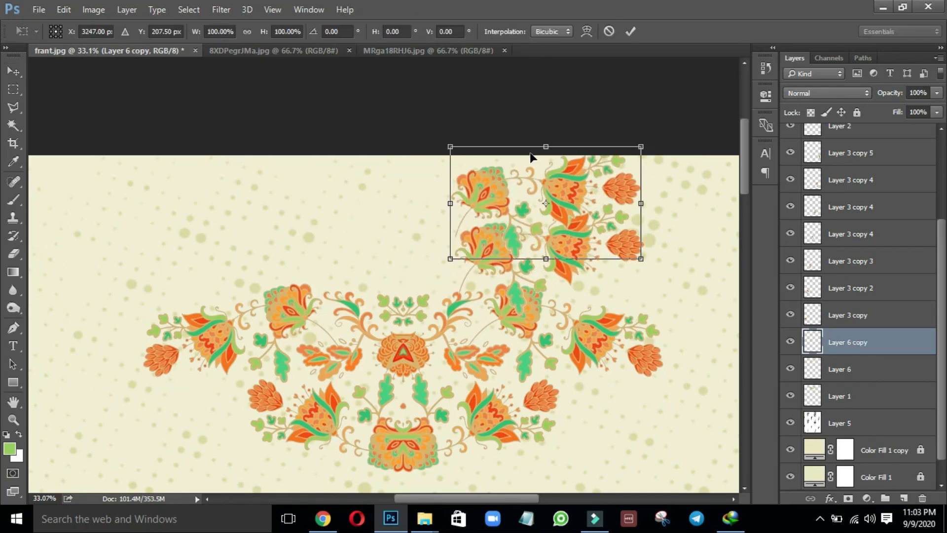
{"action": "left_click_drag", "start_coordinate": [502, 102], "coordinate": [500, 98]}
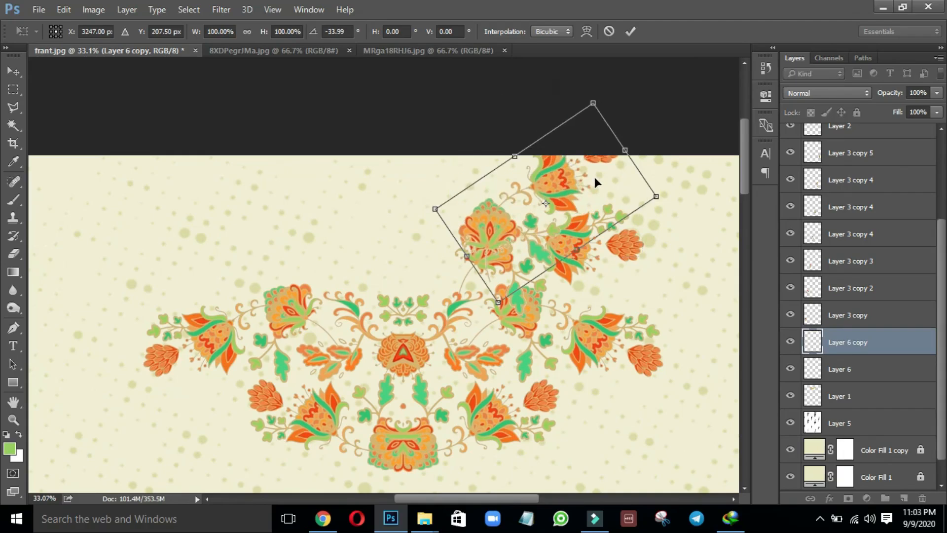
{"action": "left_click_drag", "start_coordinate": [594, 177], "coordinate": [557, 173]}
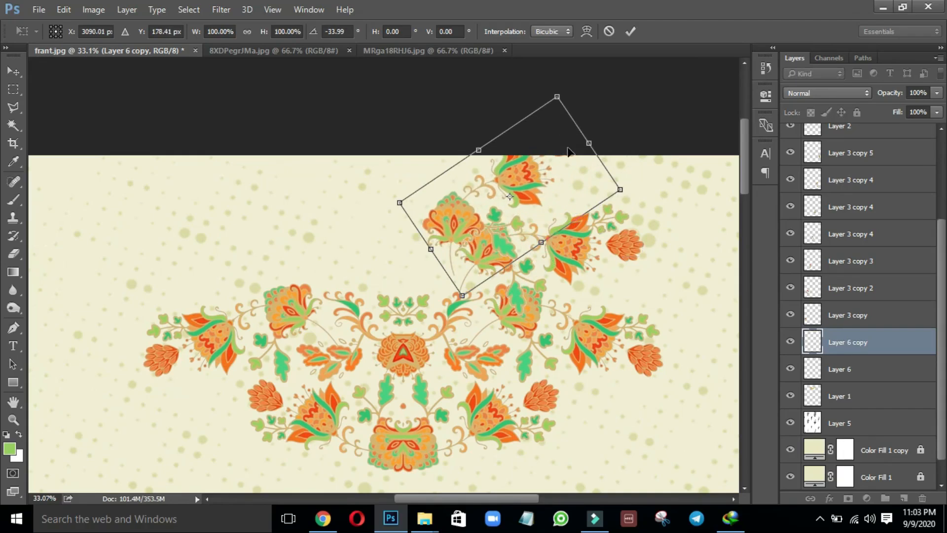
Scale the branch copy to about 71%, turn it more upright and seat it against the larger branch's inner side.
{"action": "left_click_drag", "start_coordinate": [557, 92], "coordinate": [530, 148]}
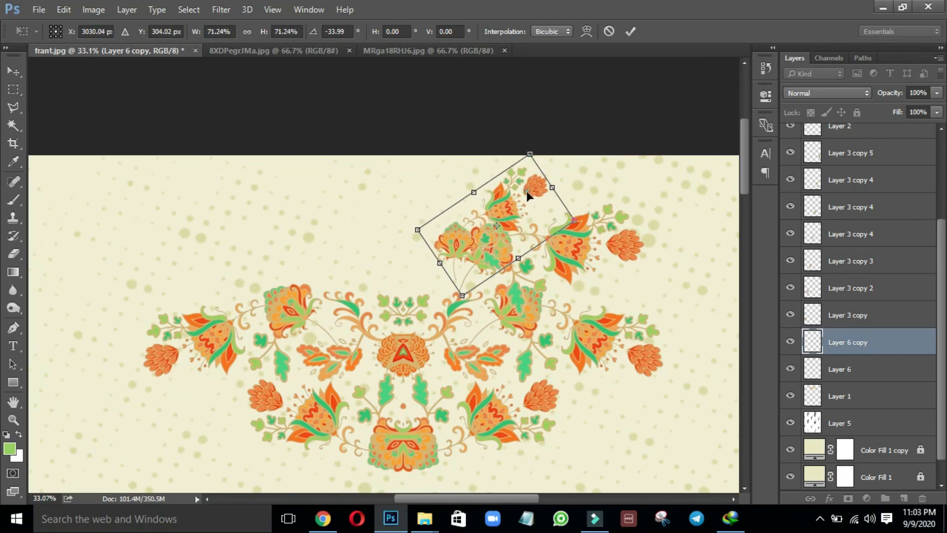
{"action": "left_click_drag", "start_coordinate": [525, 190], "coordinate": [512, 176]}
{"action": "left_click_drag", "start_coordinate": [616, 215], "coordinate": [594, 166]}
{"action": "left_click_drag", "start_coordinate": [535, 181], "coordinate": [523, 194]}
{"action": "double_click", "coordinate": [524, 197]}
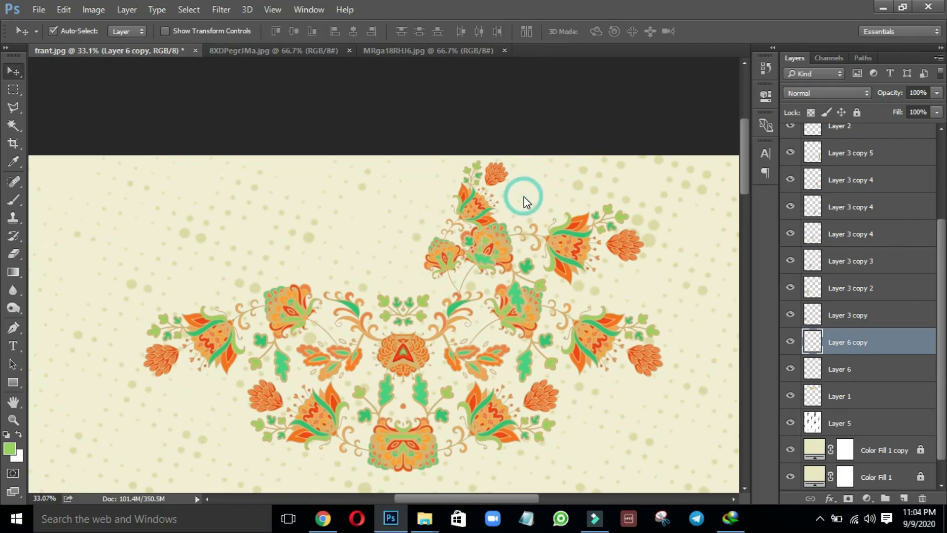
Duplicate the large and small branches together toward the left half of the neckline and flip the copies horizontally.
{"action": "left_click", "coordinate": [495, 247], "text": "shift"}
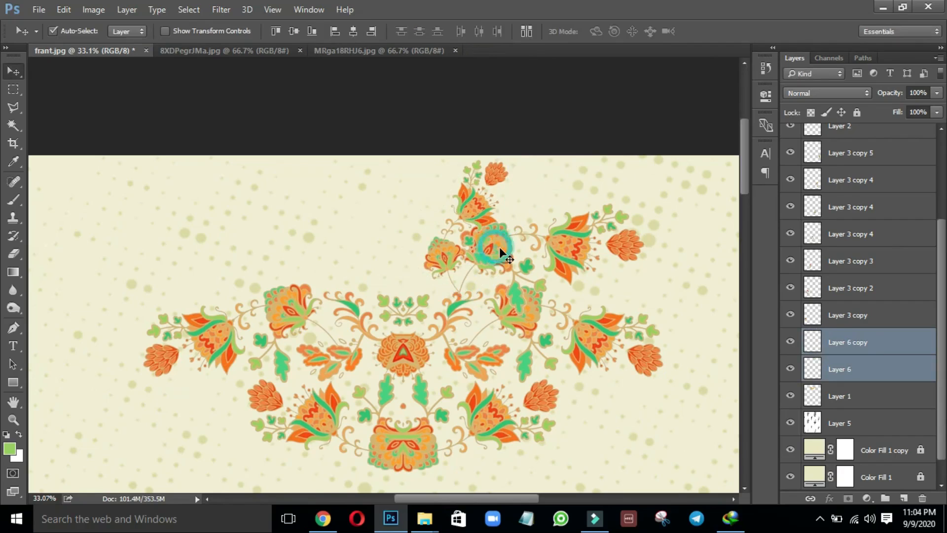
{"action": "left_click_drag", "start_coordinate": [496, 248], "coordinate": [360, 241]}
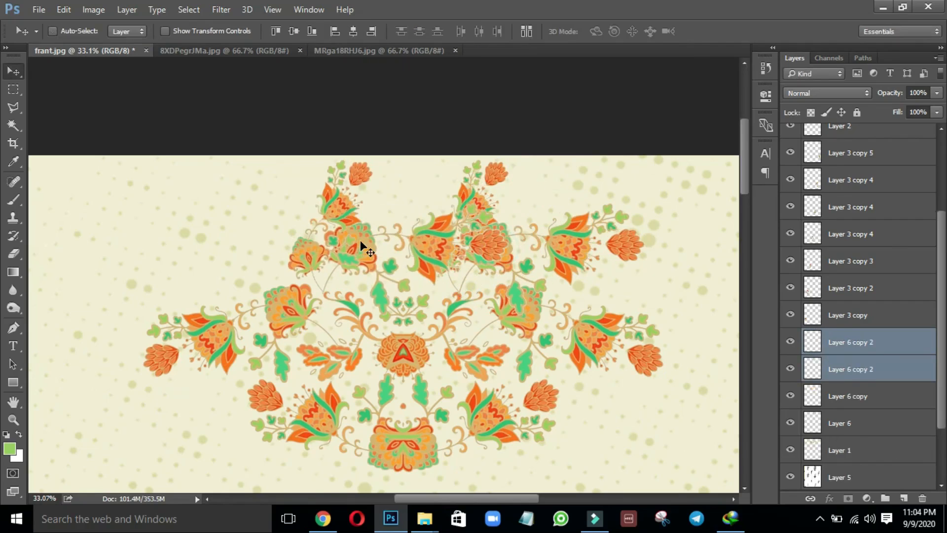
{"action": "key", "text": "ctrl+t"}
{"action": "right_click", "coordinate": [360, 241]}
{"action": "left_click", "coordinate": [505, 451]}
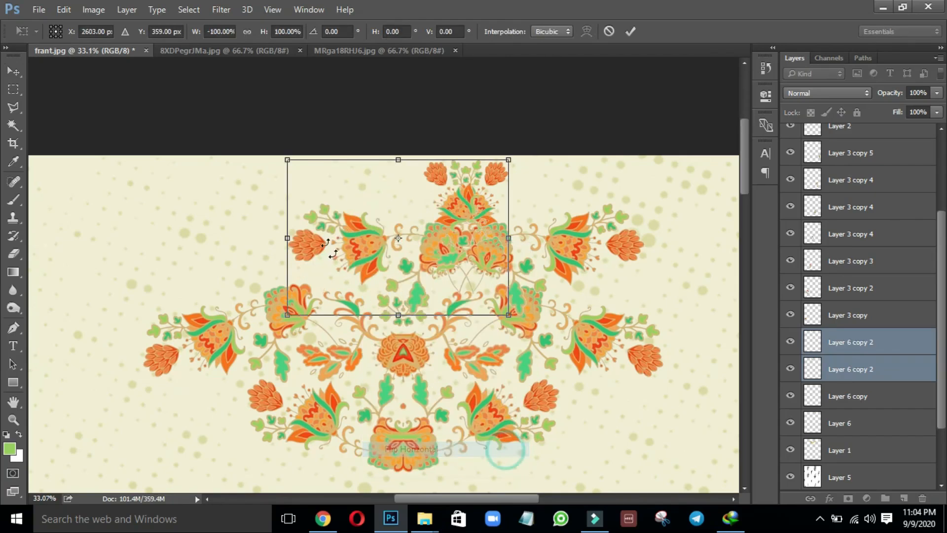
Position the flipped branch pair above the neckline motif's left half, level with and mirroring the right-hand pair.
{"action": "left_click_drag", "start_coordinate": [422, 251], "coordinate": [273, 243]}
{"action": "key", "text": "Right"}
{"action": "key", "text": "Right"}
{"action": "key", "text": "Right"}
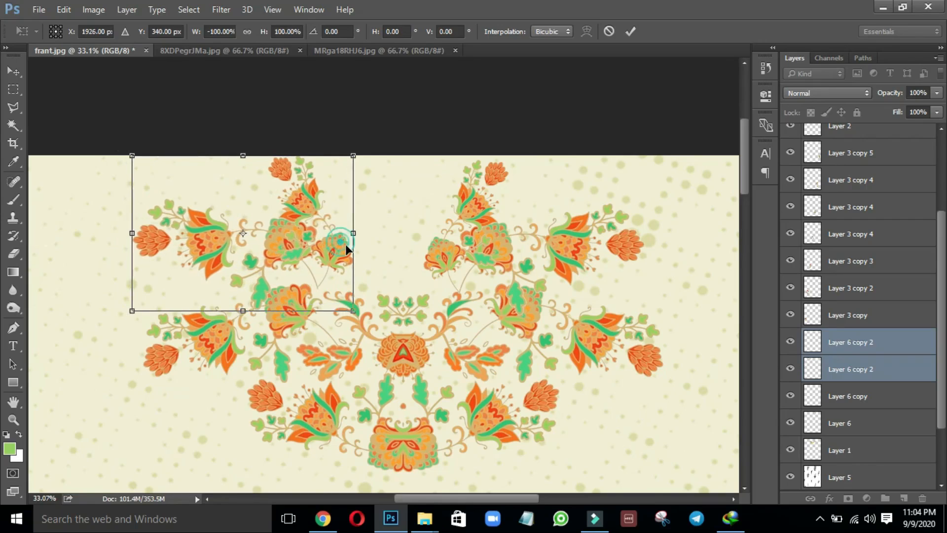
{"action": "left_click_drag", "start_coordinate": [345, 245], "coordinate": [369, 239]}
{"action": "key", "text": "shift+Right"}
{"action": "key", "text": "Down"}
{"action": "key", "text": "Down"}
{"action": "key", "text": "Down"}
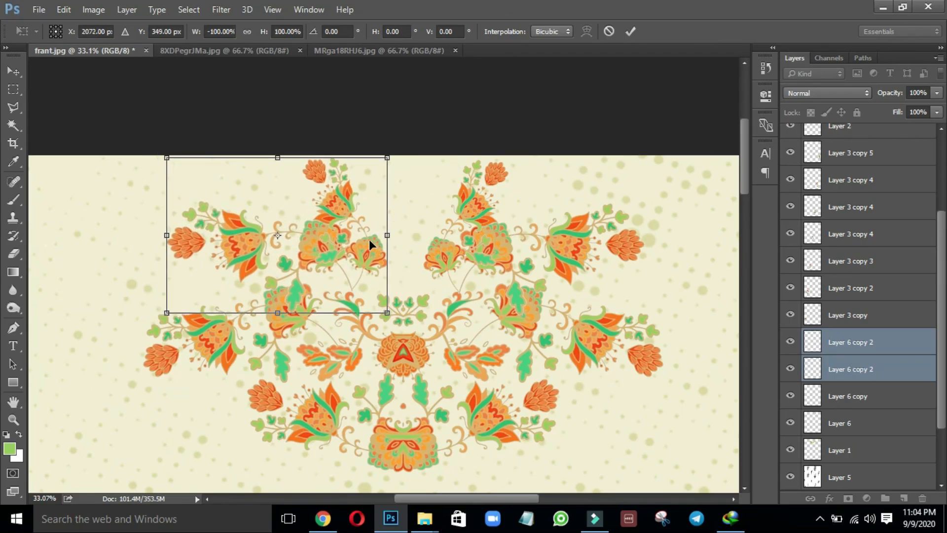
{"action": "key", "text": "Left"}
{"action": "key", "text": "Left"}
{"action": "key", "text": "Left"}
{"action": "key", "text": "Left"}
{"action": "key", "text": "Down"}
{"action": "key", "text": "Down"}
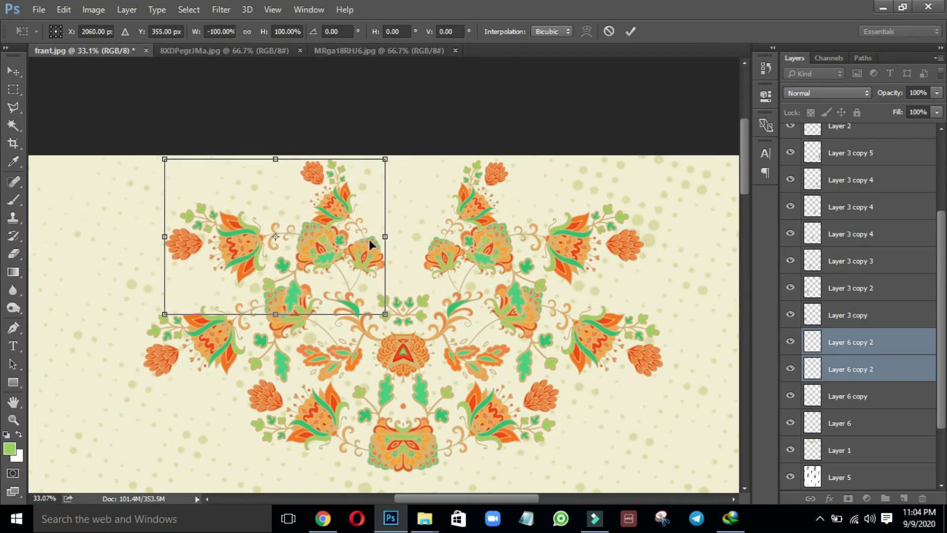
{"action": "key", "text": "Return"}
Lock the dot texture layer, Layer 5.
{"action": "key", "text": "ctrl+0"}
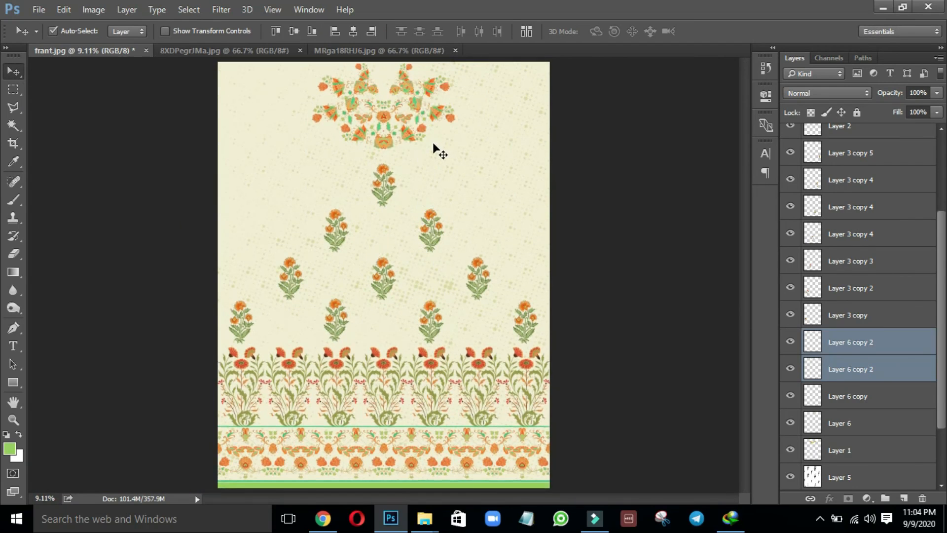
{"action": "left_click", "coordinate": [467, 137]}
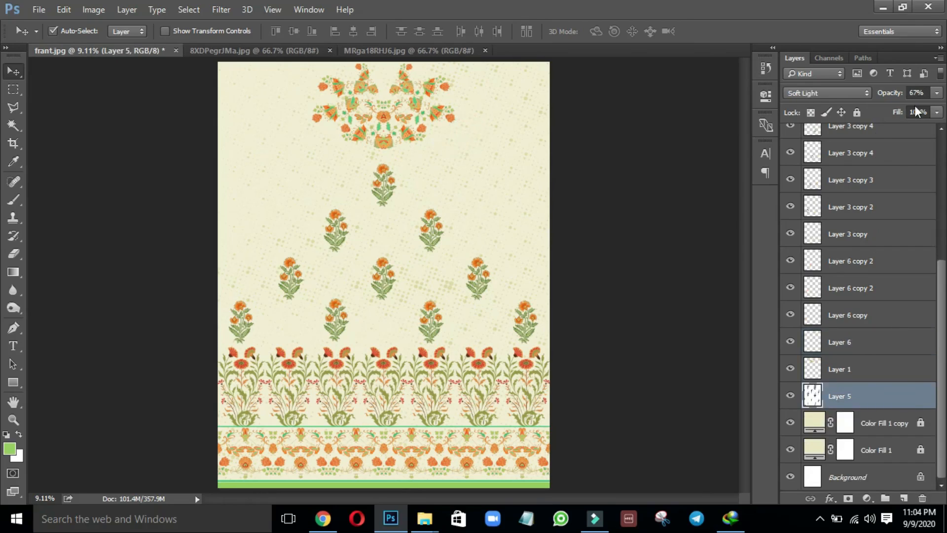
{"action": "left_click", "coordinate": [856, 112]}
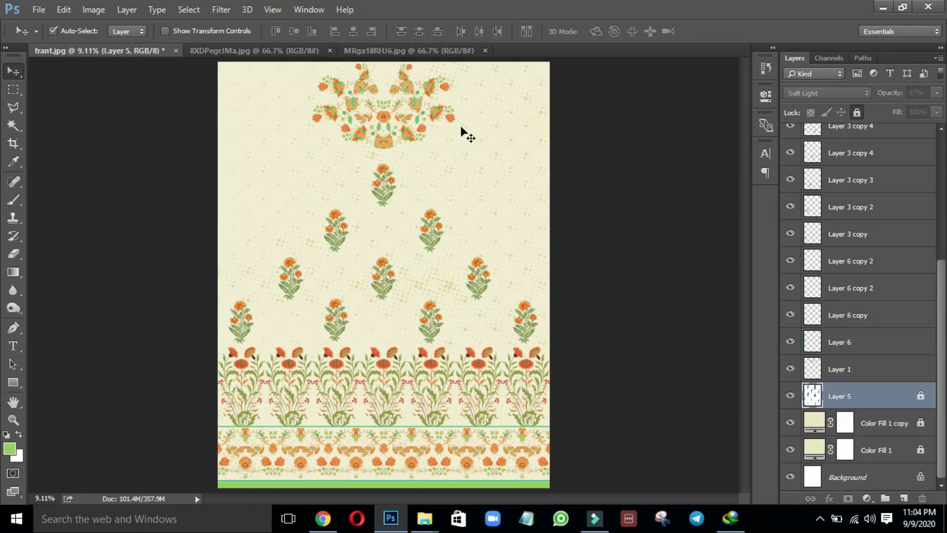
Group the neckline motif with its four added branch layers and centre the group horizontally on the canvas.
{"action": "left_click_drag", "start_coordinate": [477, 113], "coordinate": [306, 74]}
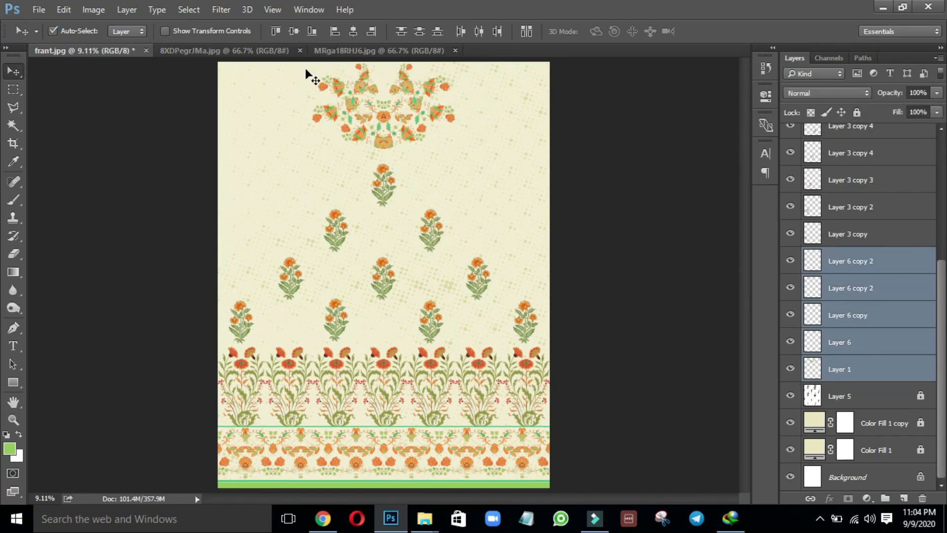
{"action": "key", "text": "ctrl+g"}
{"action": "key", "text": "ctrl+a"}
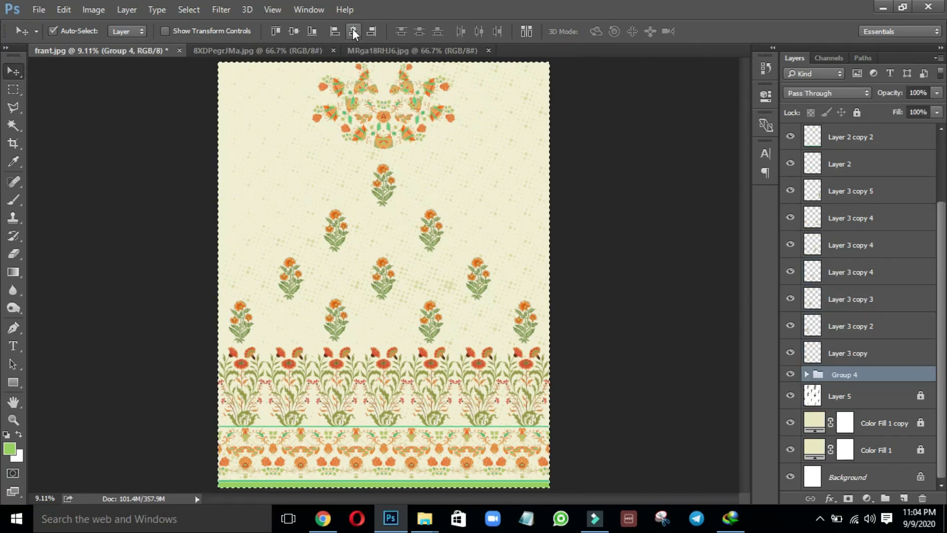
{"action": "key", "text": "ctrl+d"}
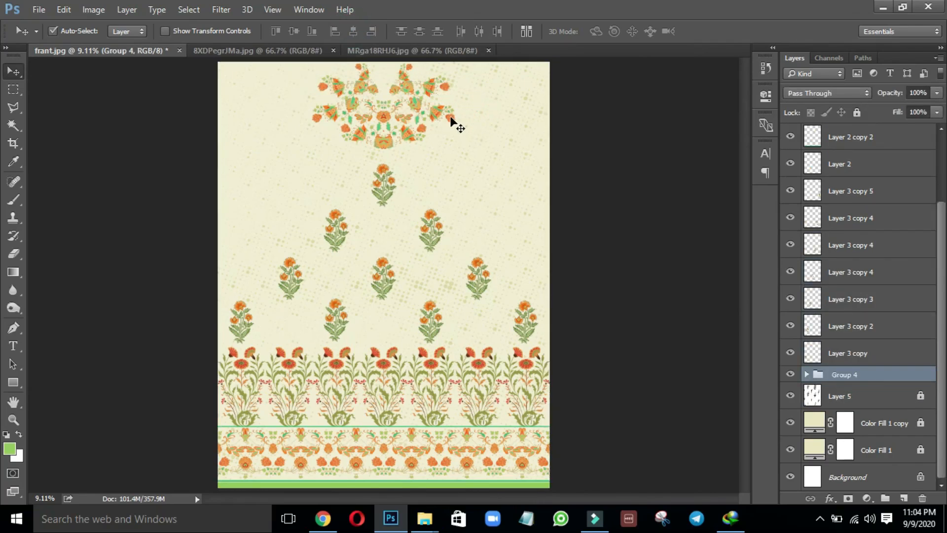